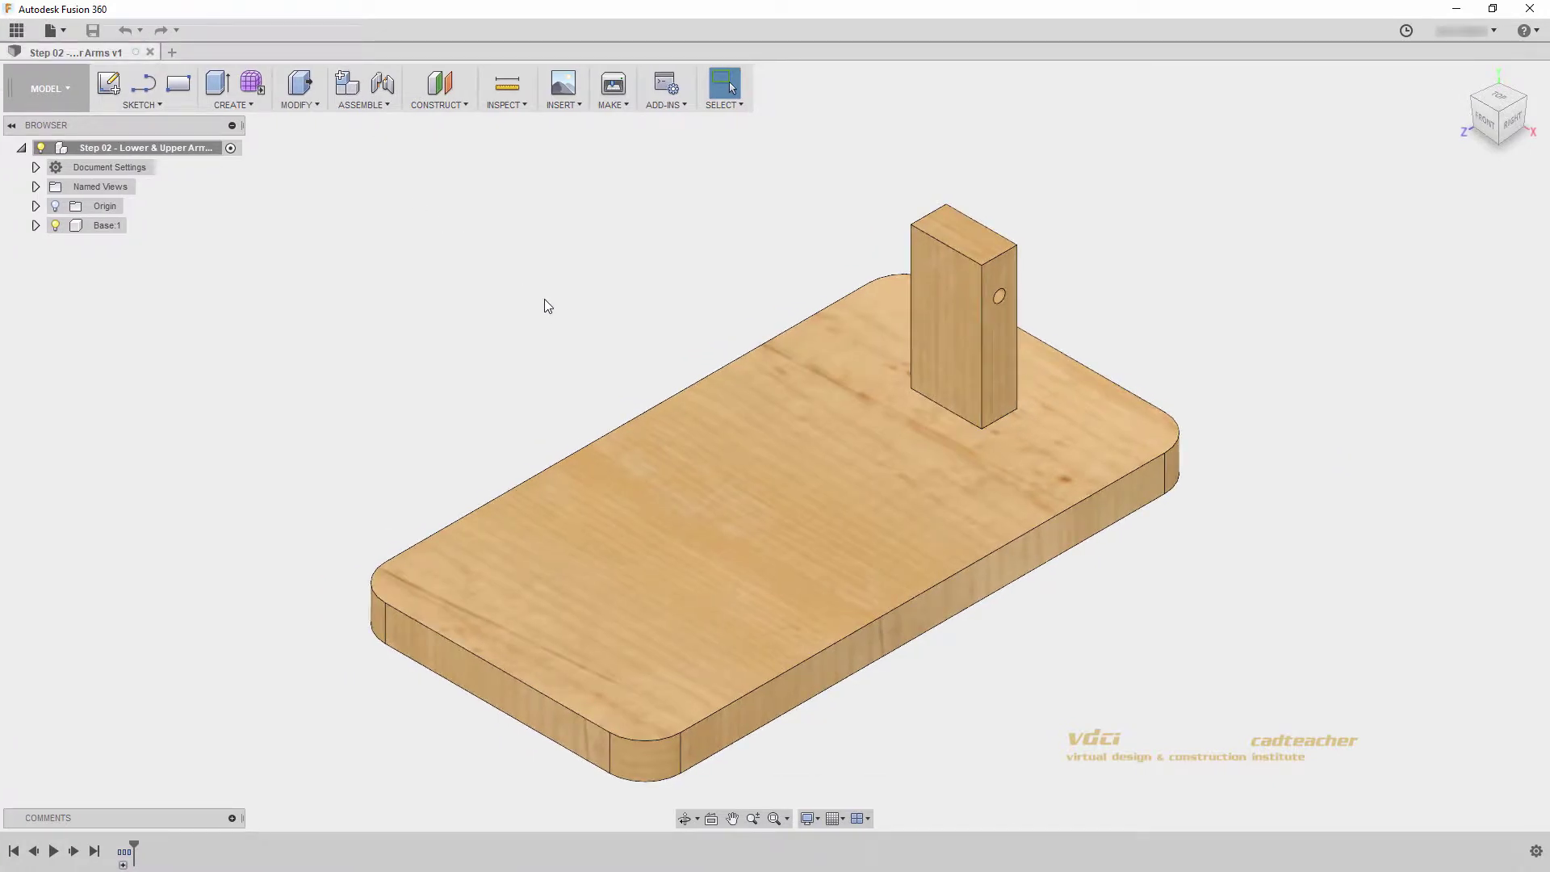
- Review the user parameters for part thickness, part width and hole diameter, and the base component's grouped feature history
click(305, 112)
click(314, 497)
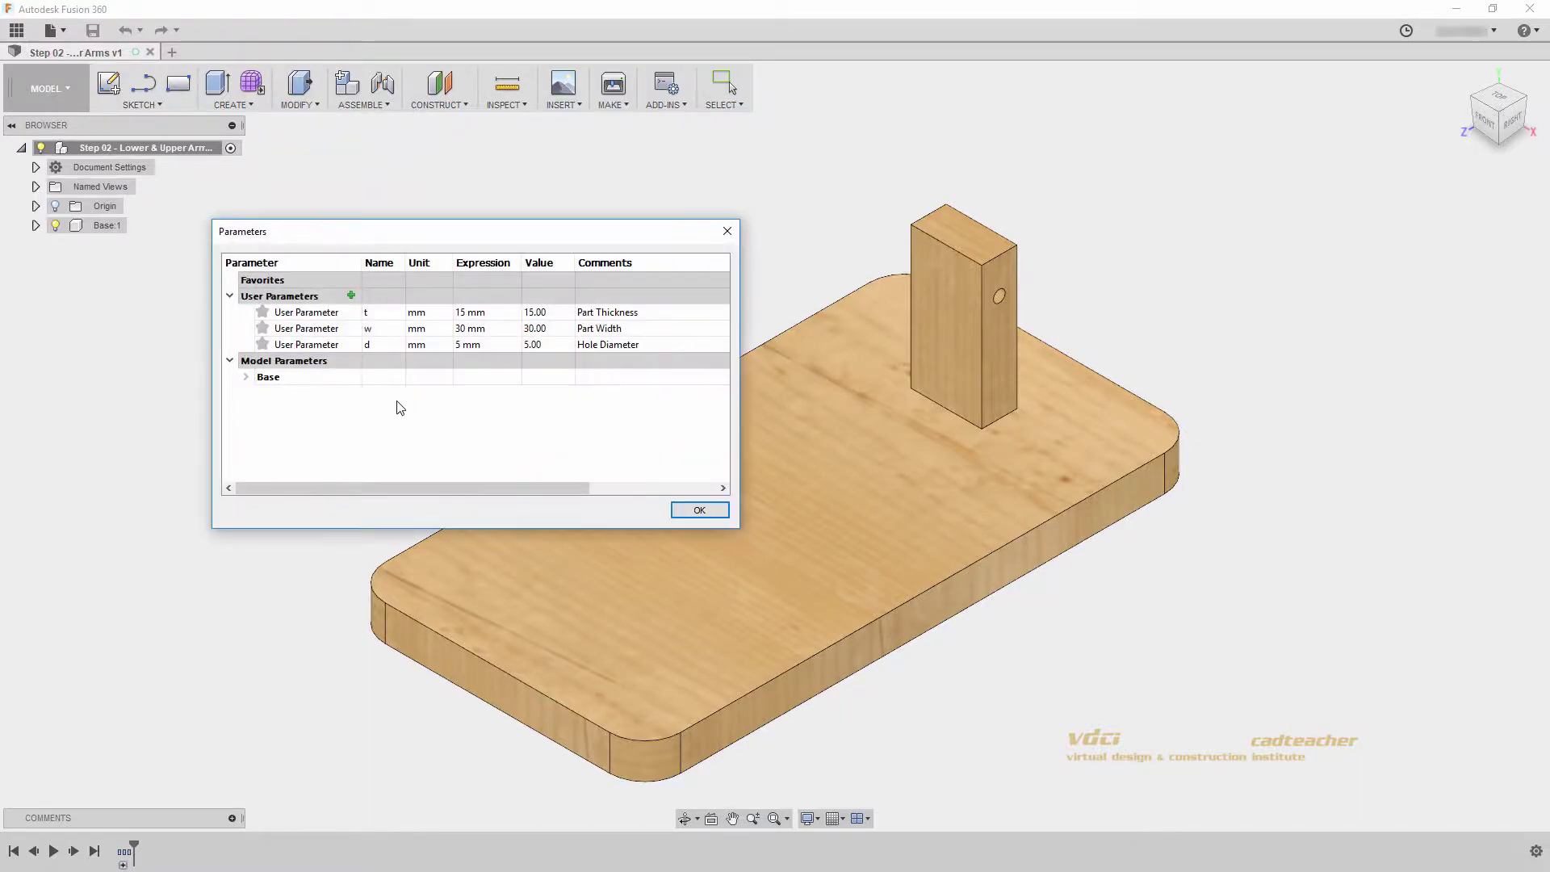
click(695, 509)
click(123, 865)
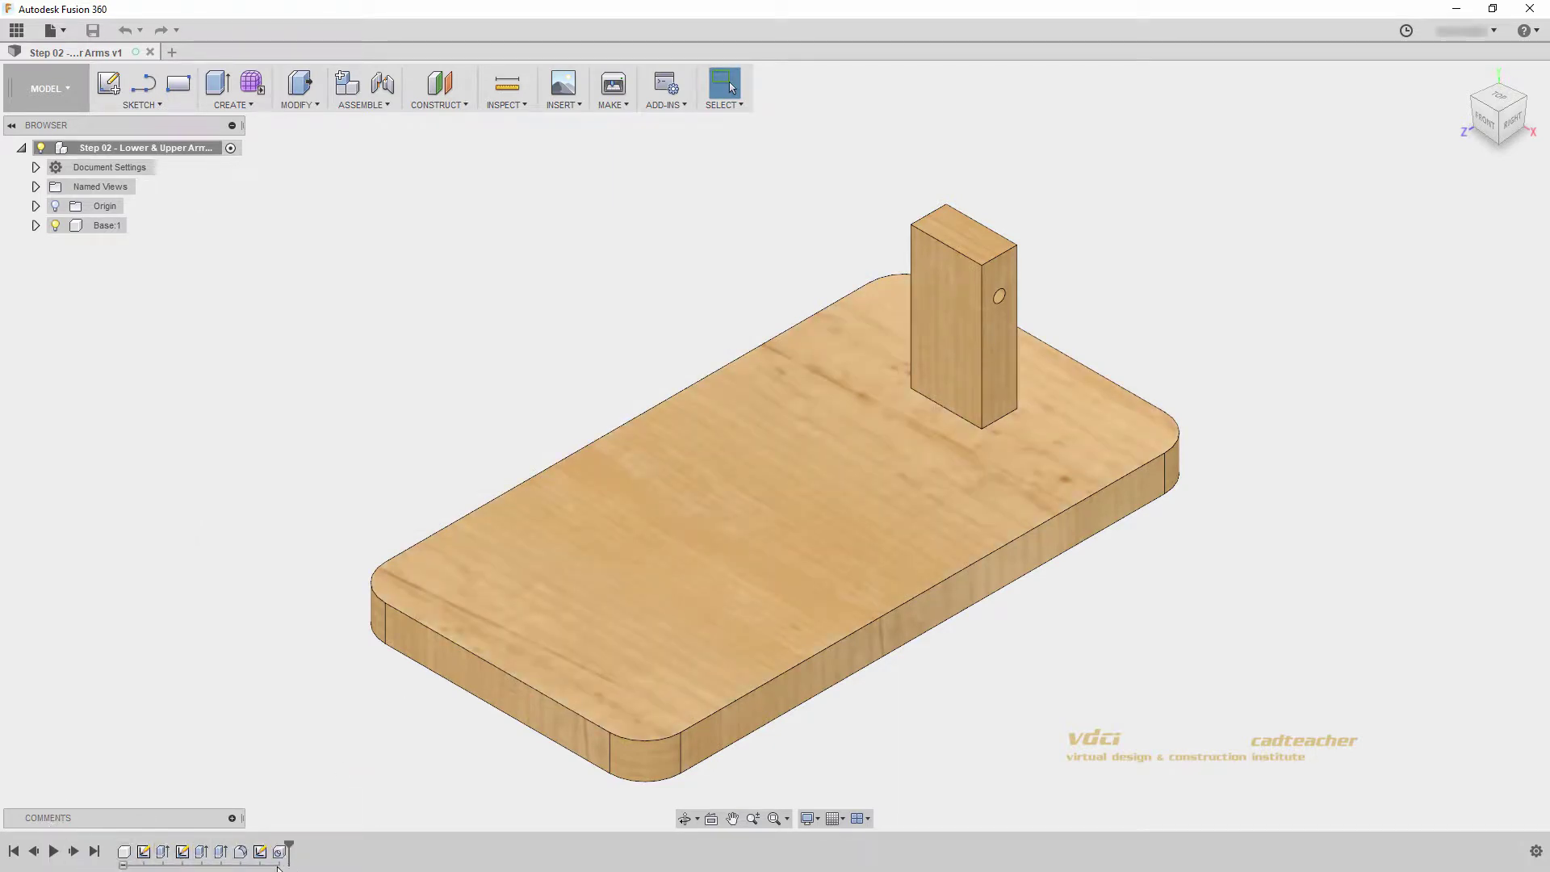
click(123, 865)
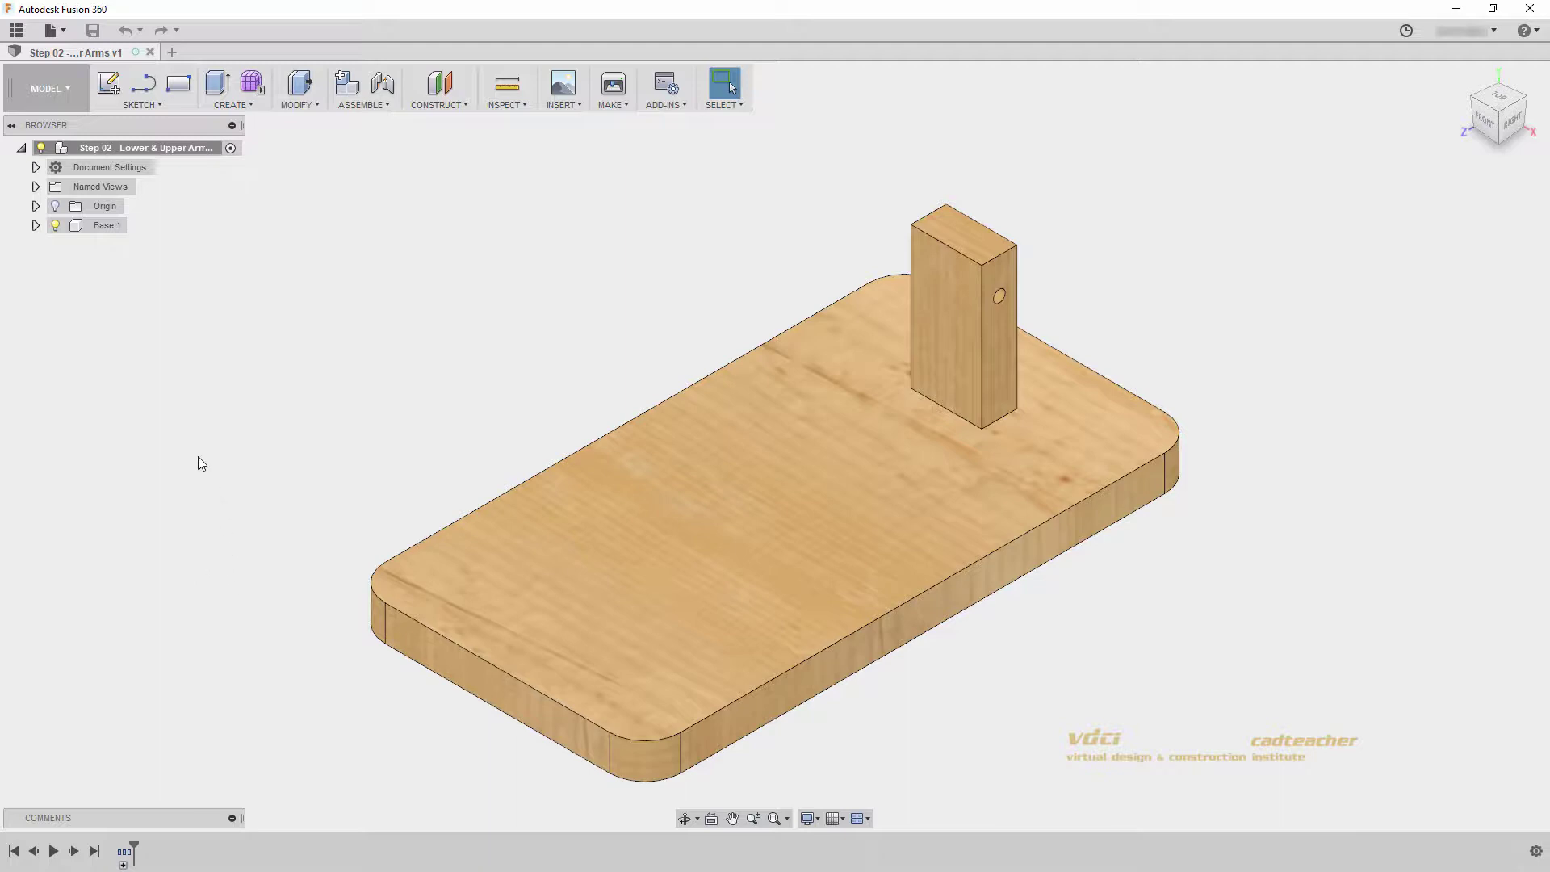
- Create a new component under the top-level assembly and name it Arm Assembly
right_click(133, 153)
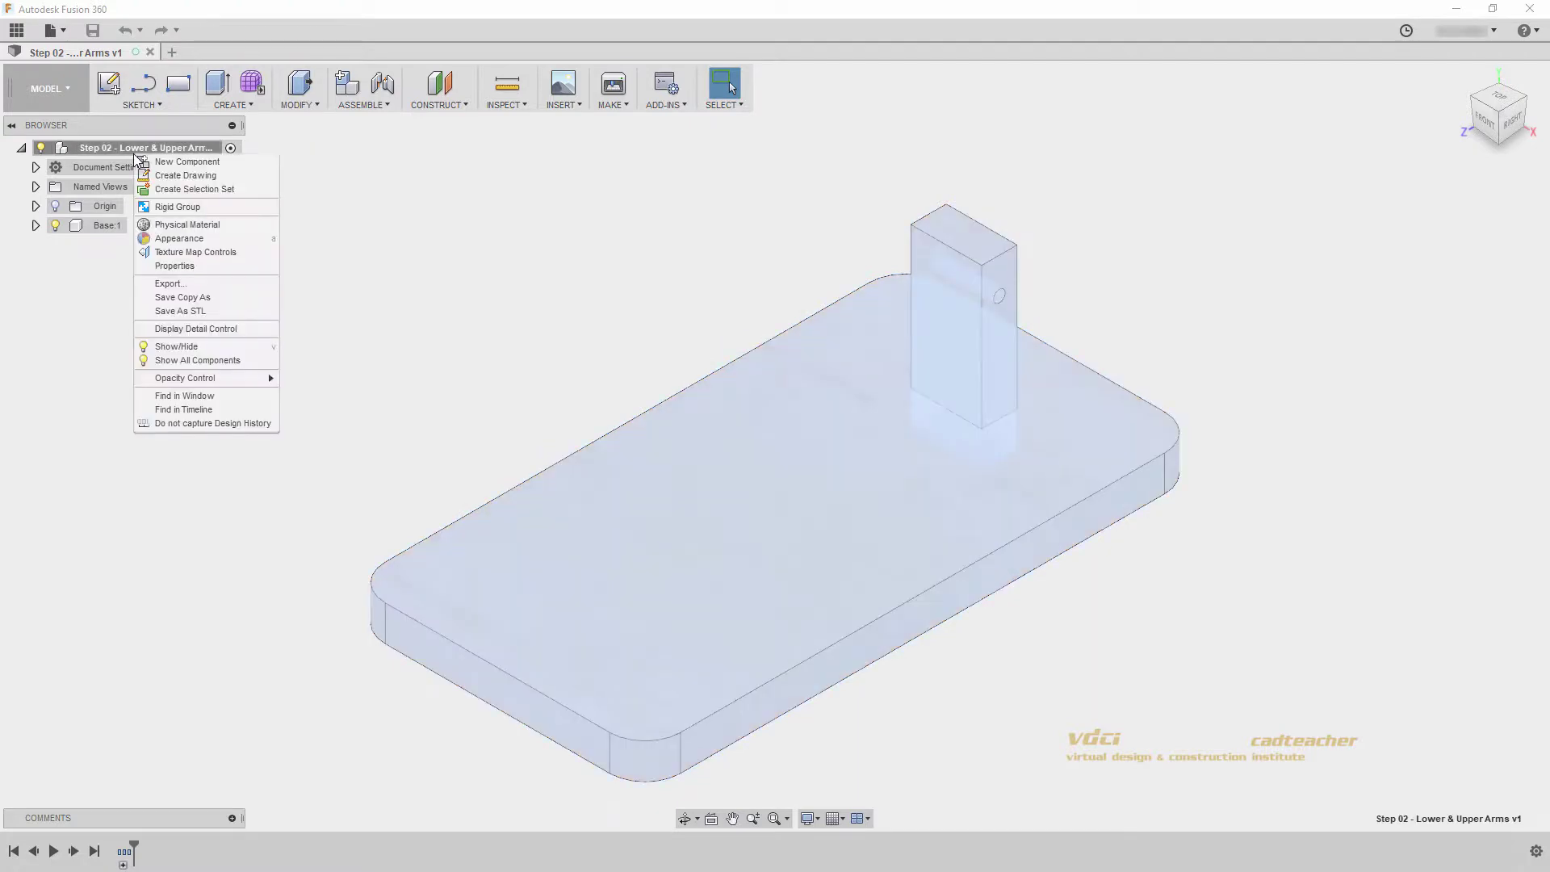
click(144, 163)
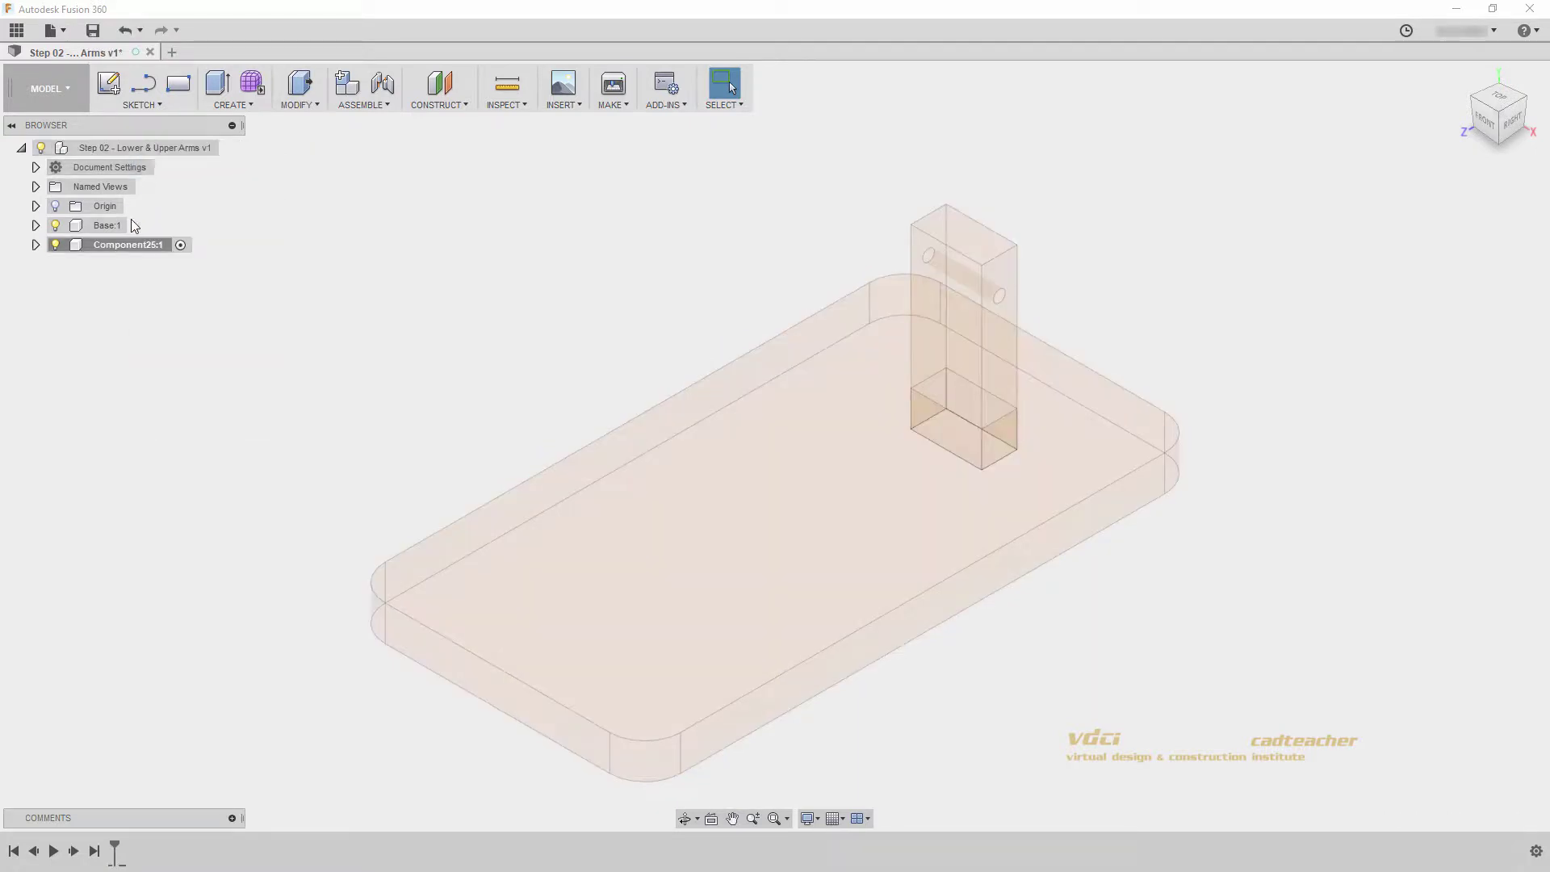
double_click(126, 245)
text(Arm Assembly)
key(Return)
- Create a new component inside Arm Assembly and name it Lower Arm
right_click(123, 248)
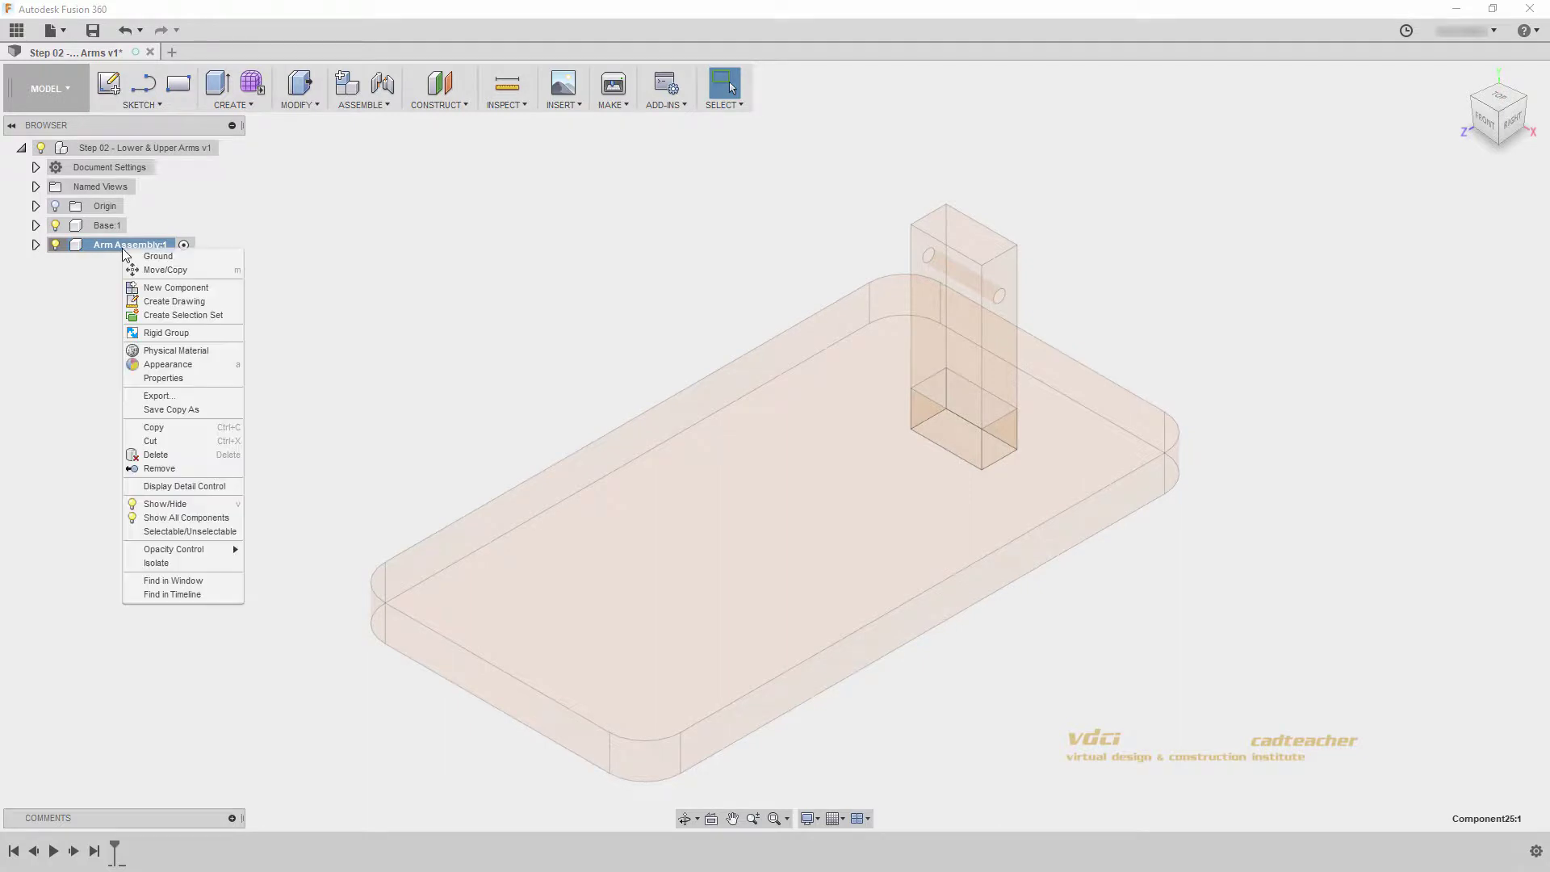
click(163, 288)
double_click(163, 287)
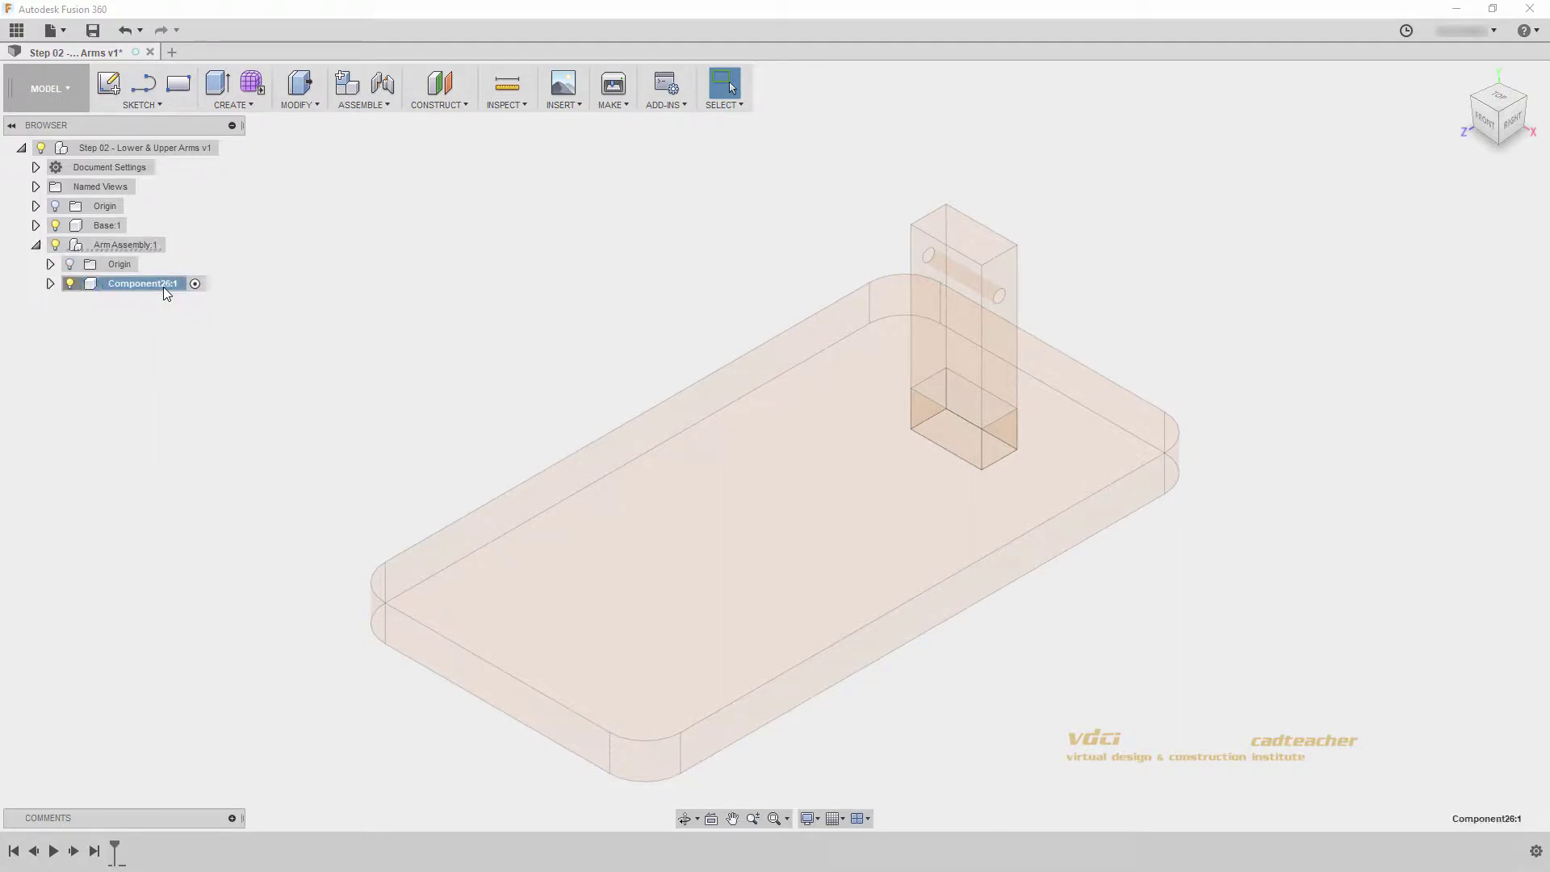
text(Lower Arm)
key(Return)
- Start a sketch on the upright post's face with the hole and draw a tall two-point rectangle enclosing the hole and extending above the post
click(120, 86)
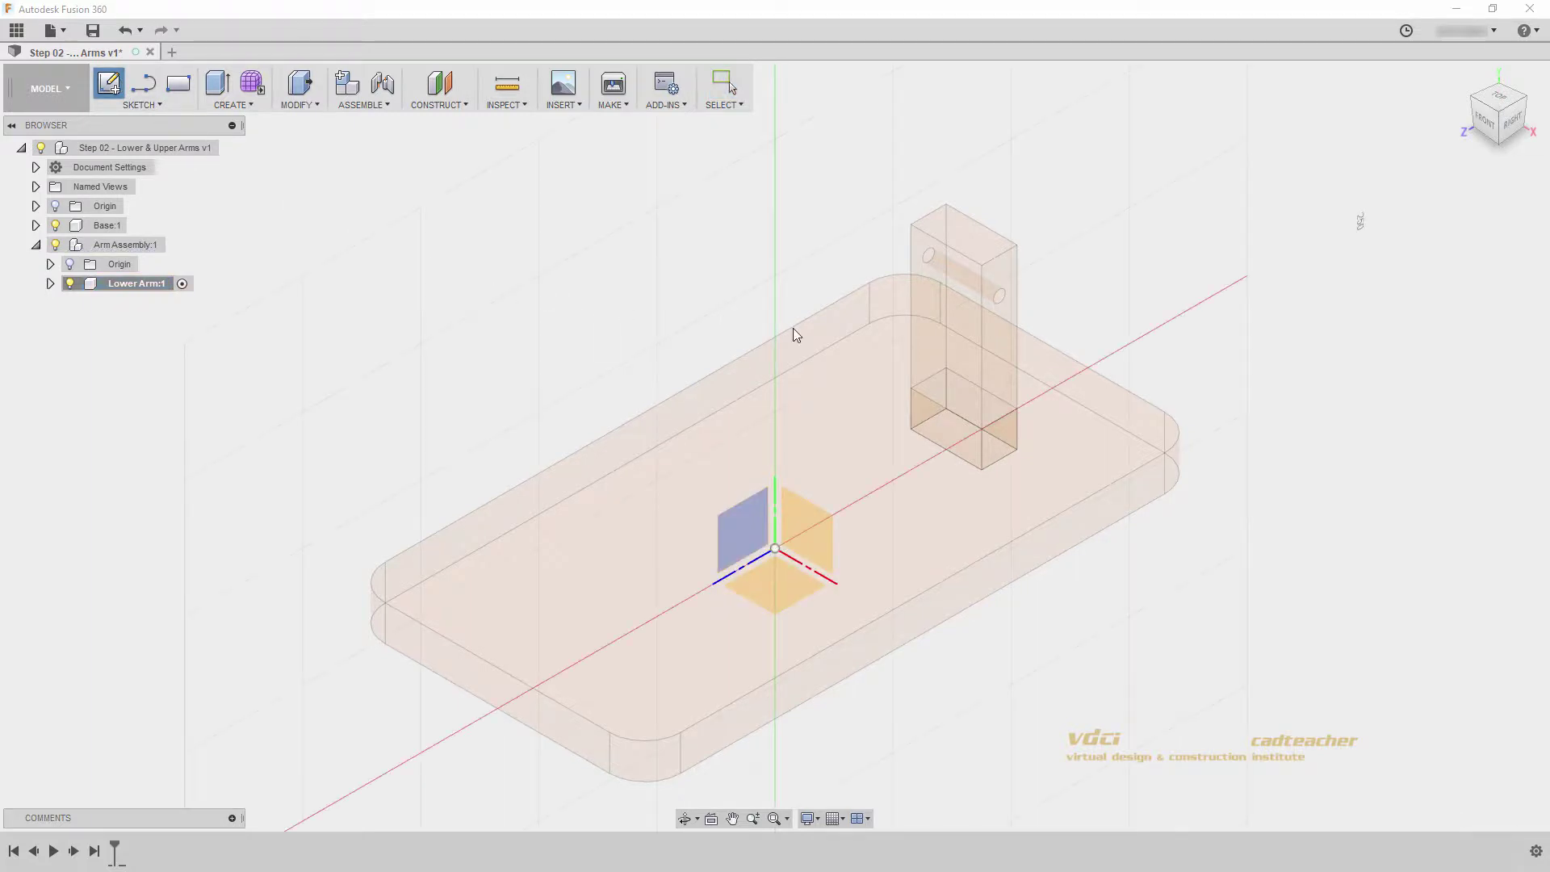
click(1003, 327)
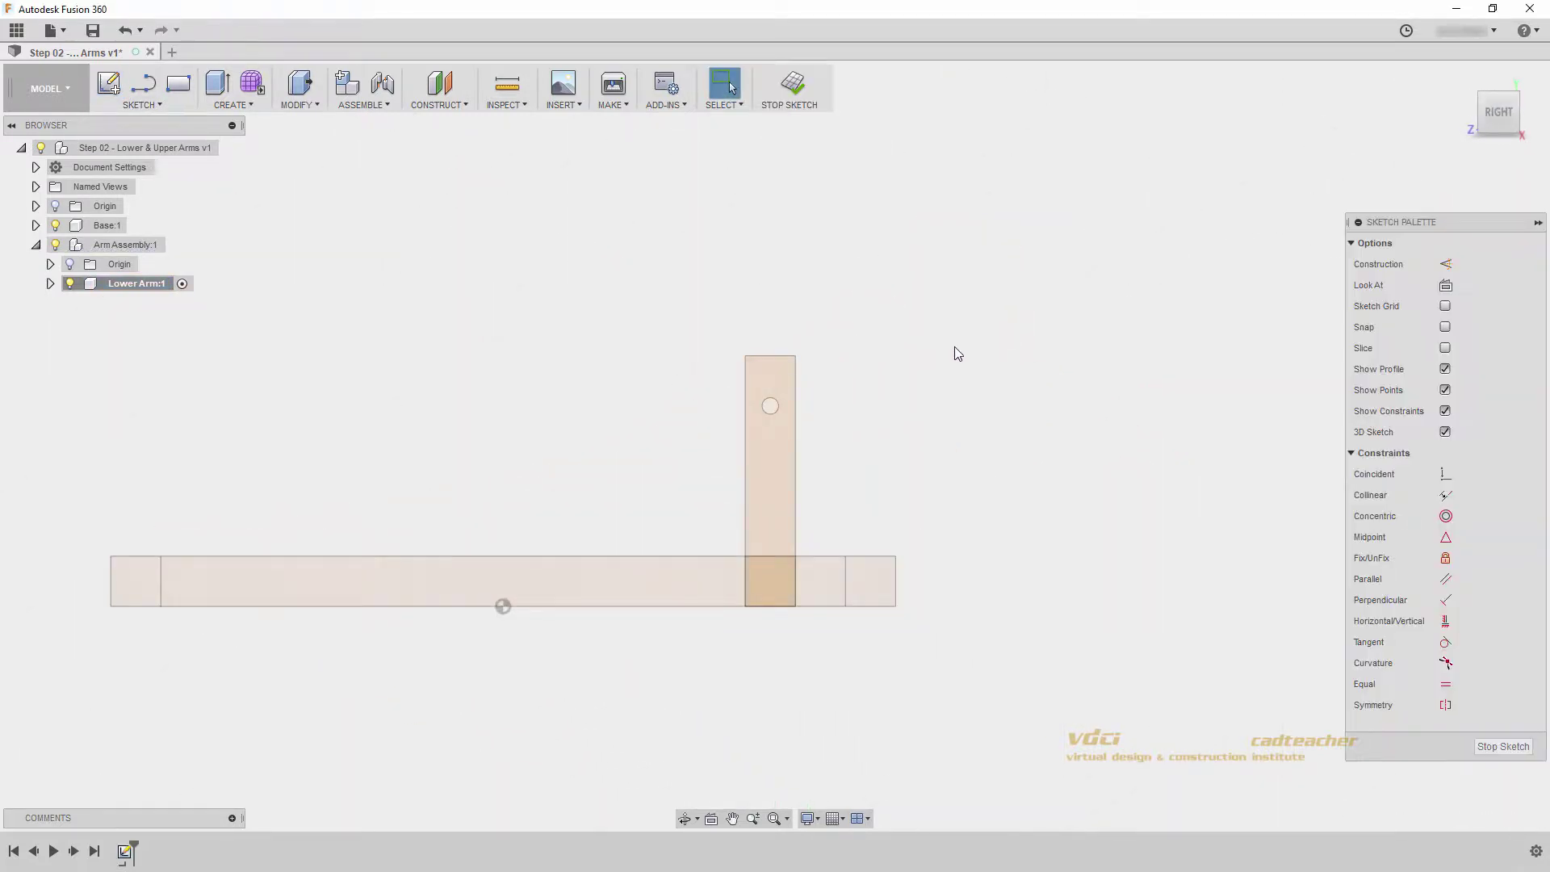
middle_drag(814, 323, 838, 497)
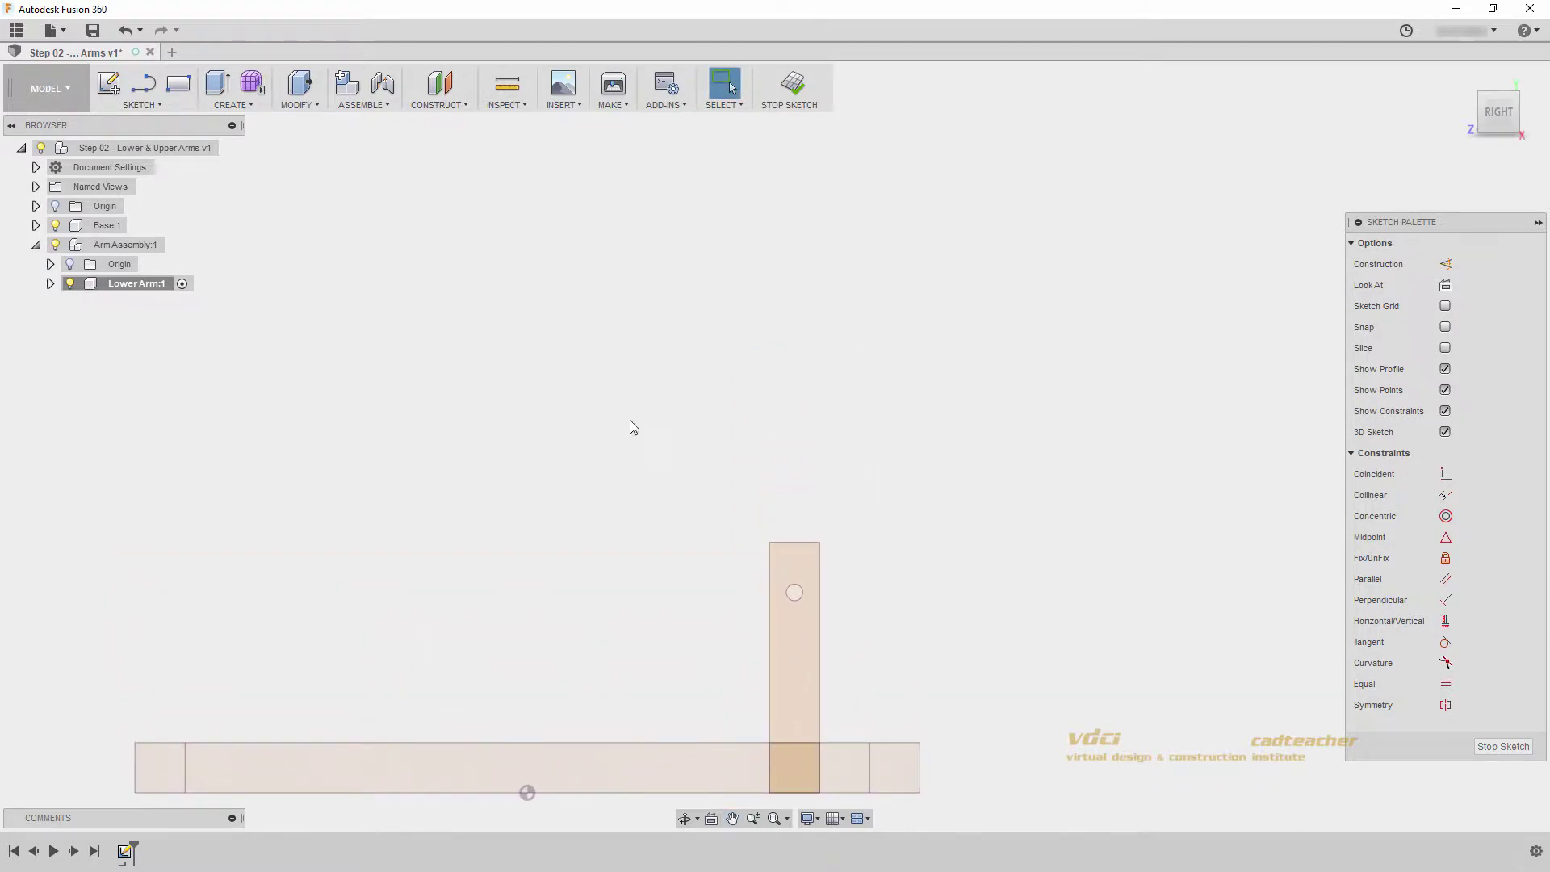
click(179, 84)
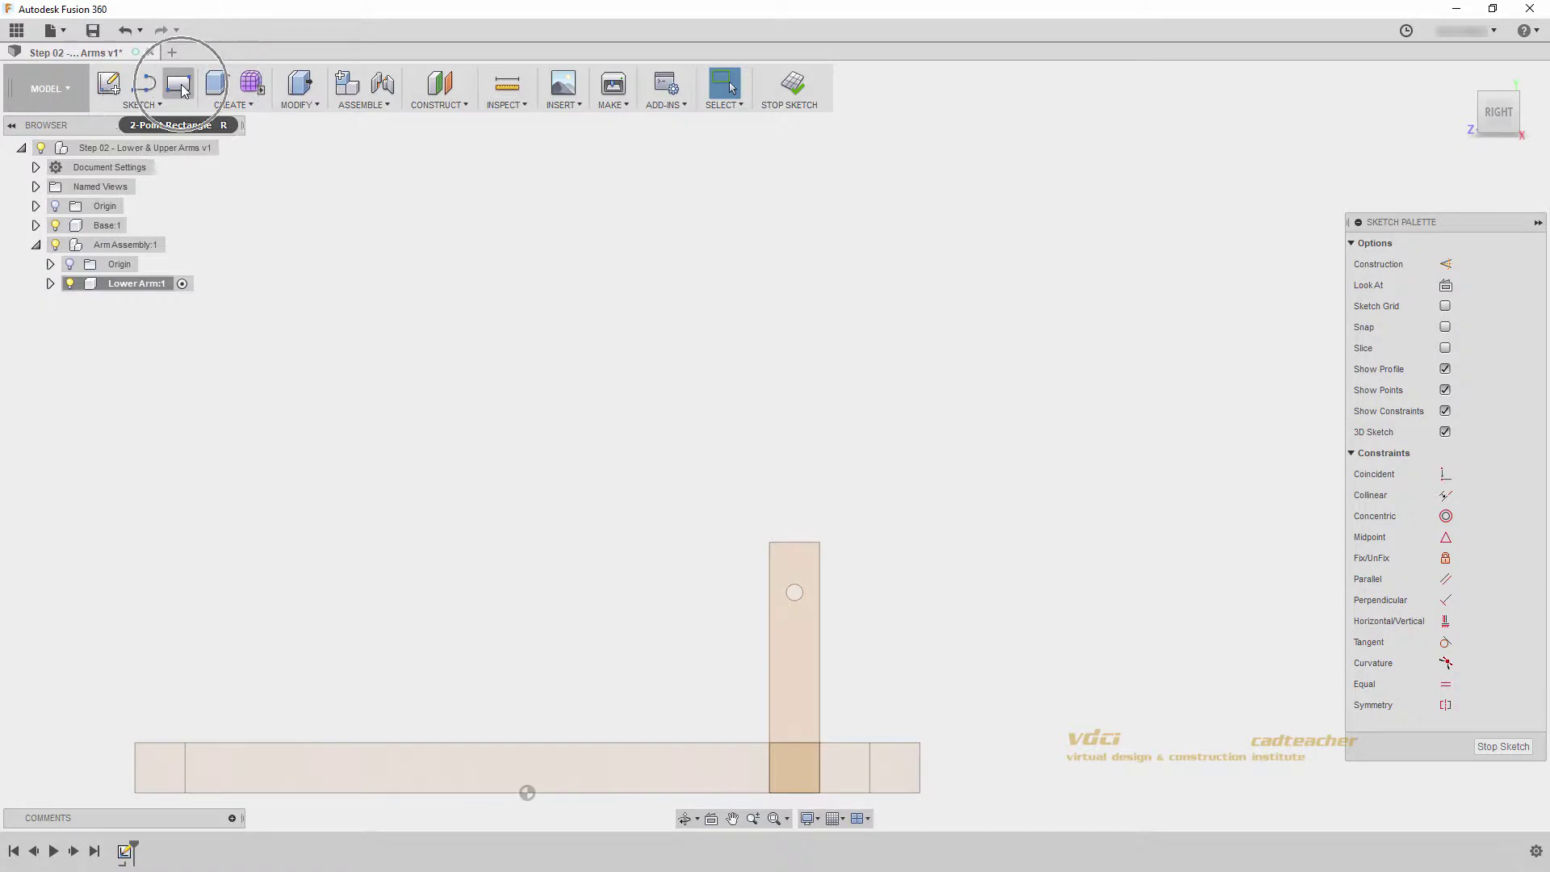
click(739, 650)
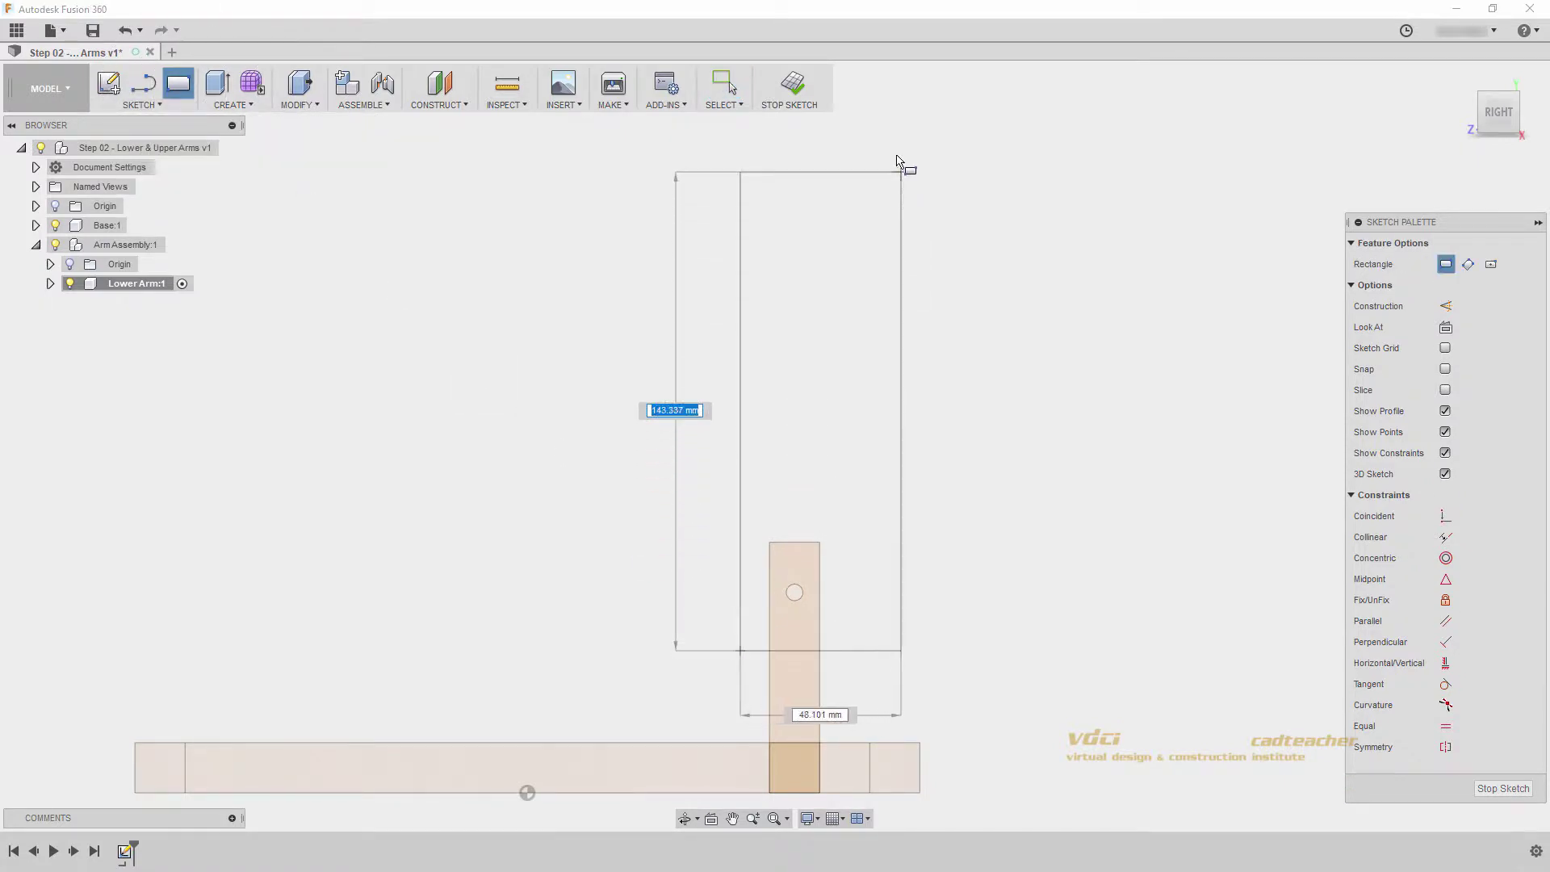
click(888, 131)
- Sketch a circle inside the rectangle near its upper end, slightly off the post hole's vertical line
middle_drag(906, 259, 869, 318)
key(c)
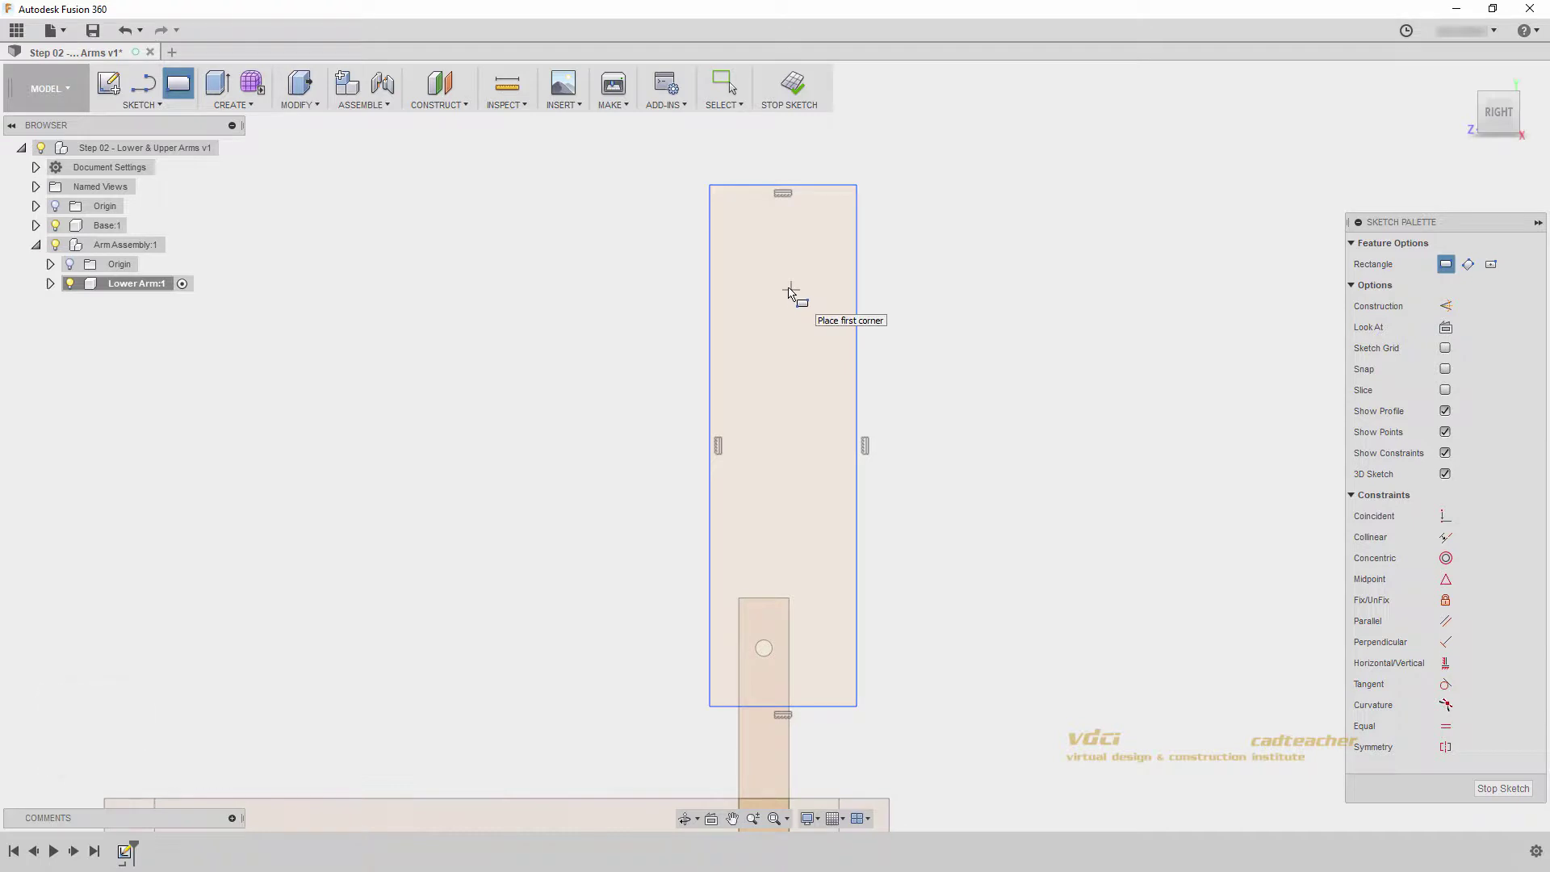
click(785, 261)
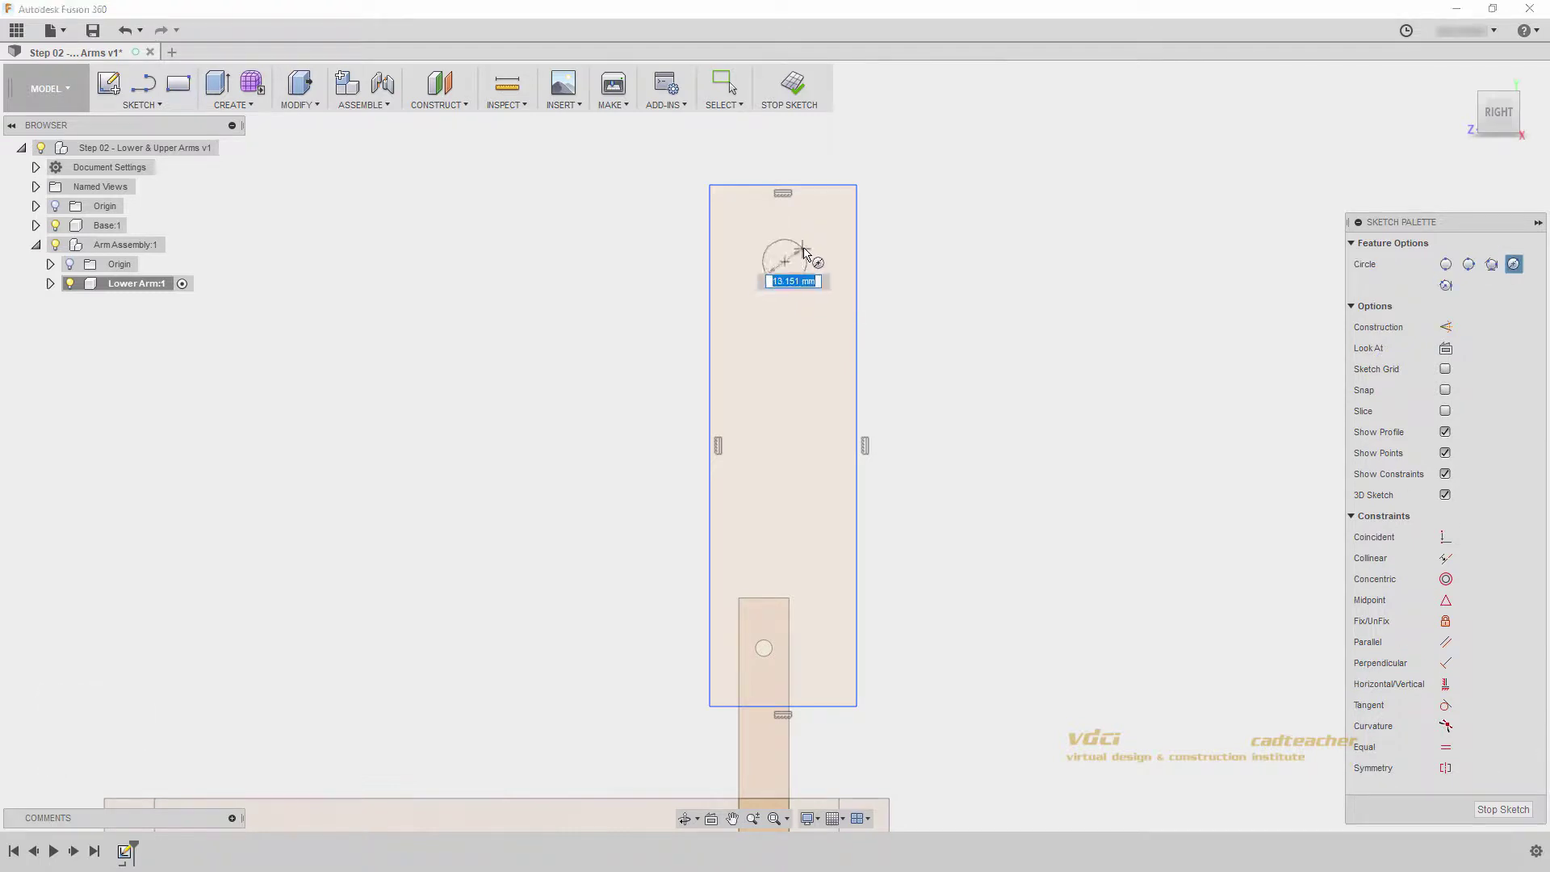
click(811, 257)
key(Escape)
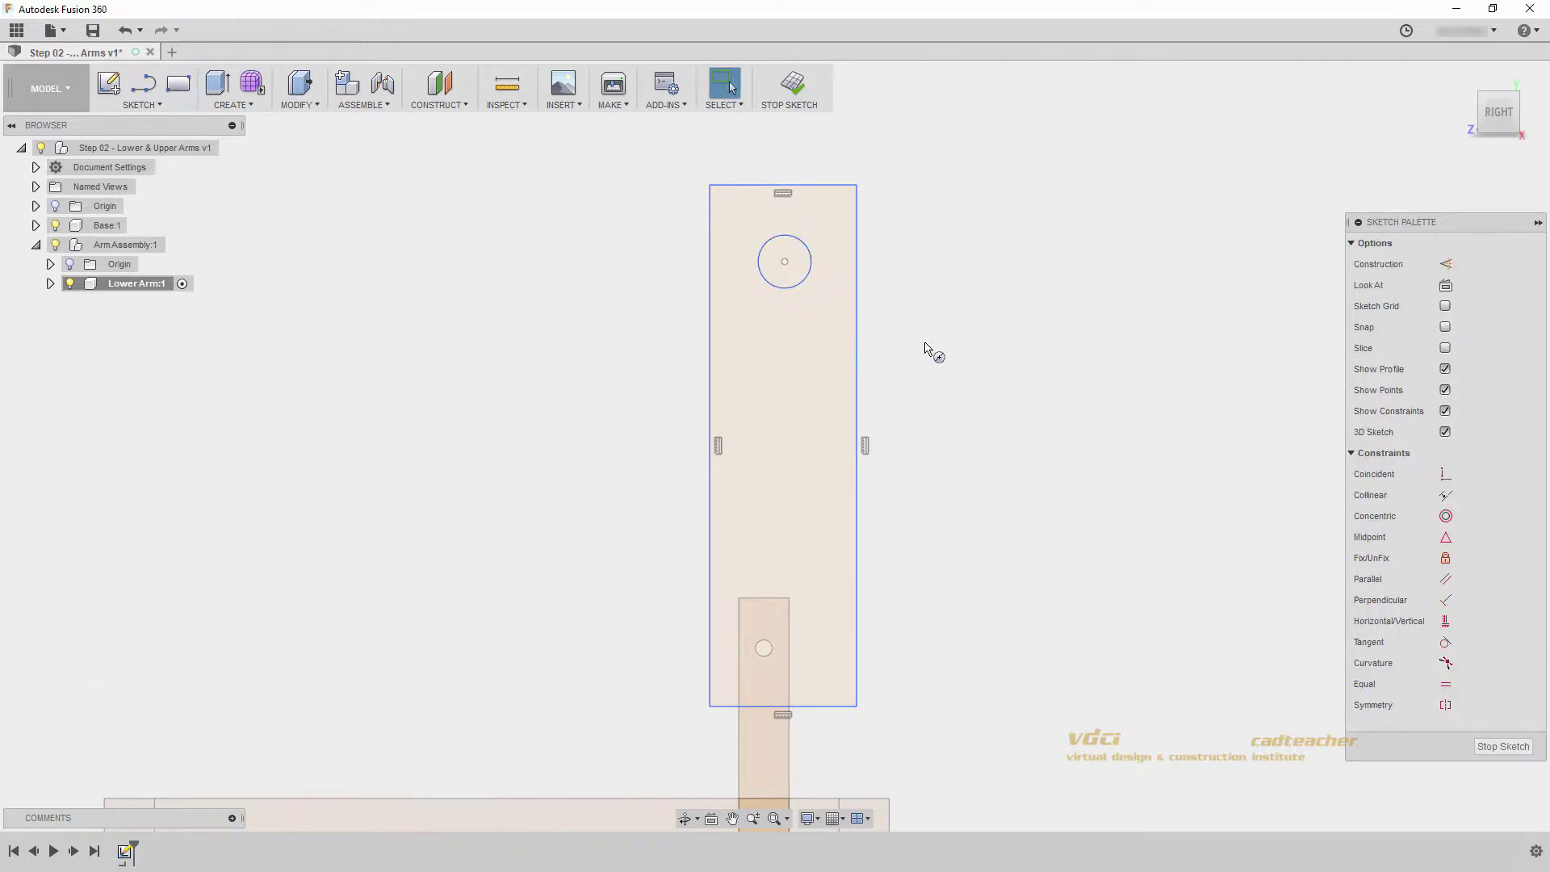
- Project the post's hole edge into the Lower Arm sketch
key(p)
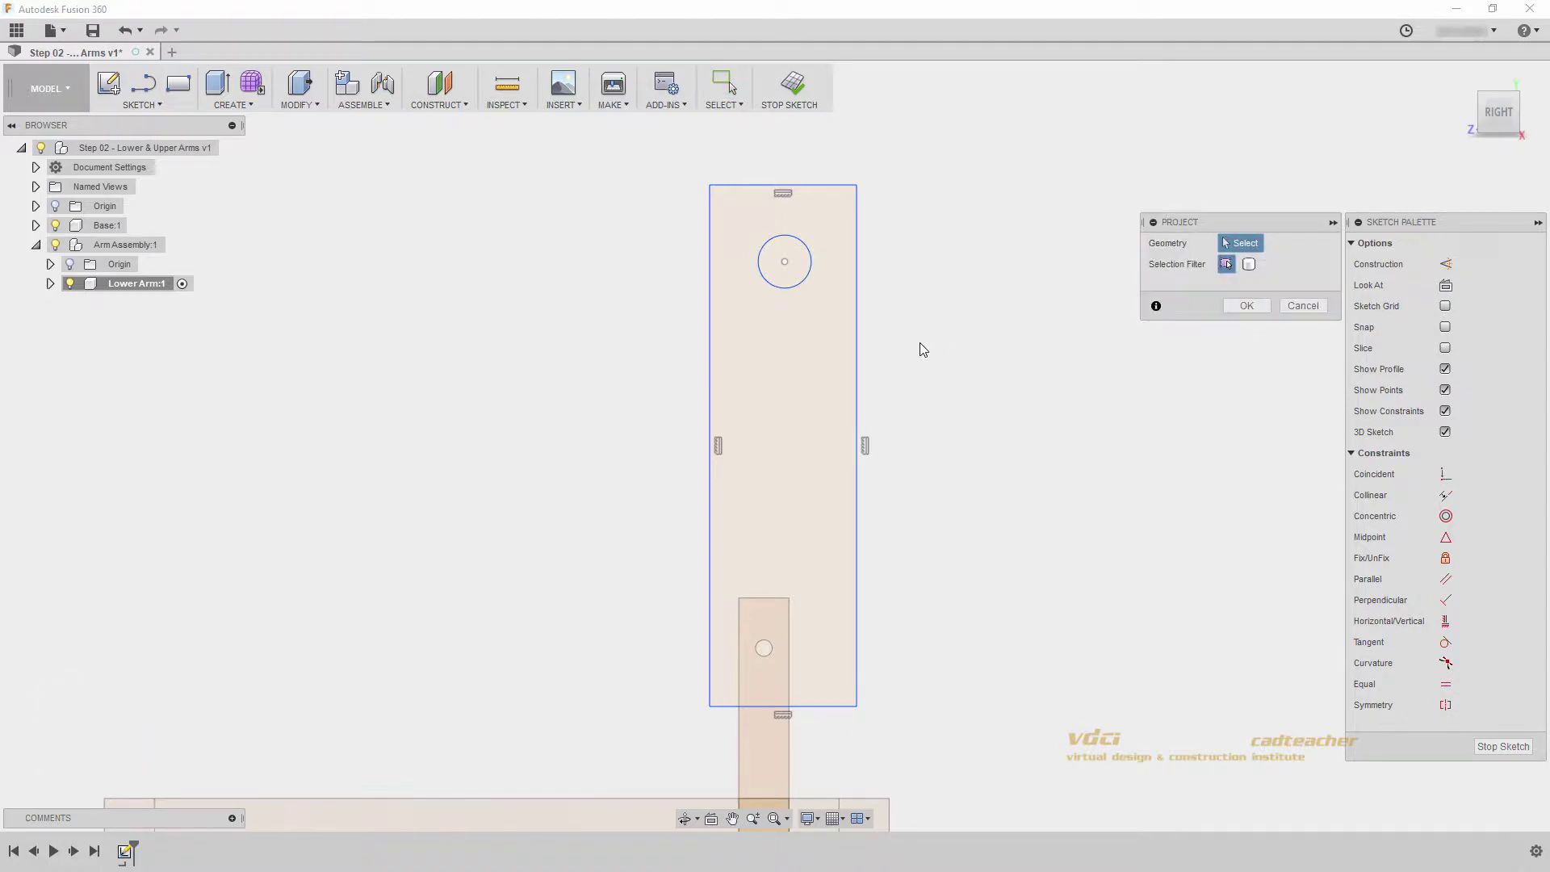
click(773, 648)
key(Return)
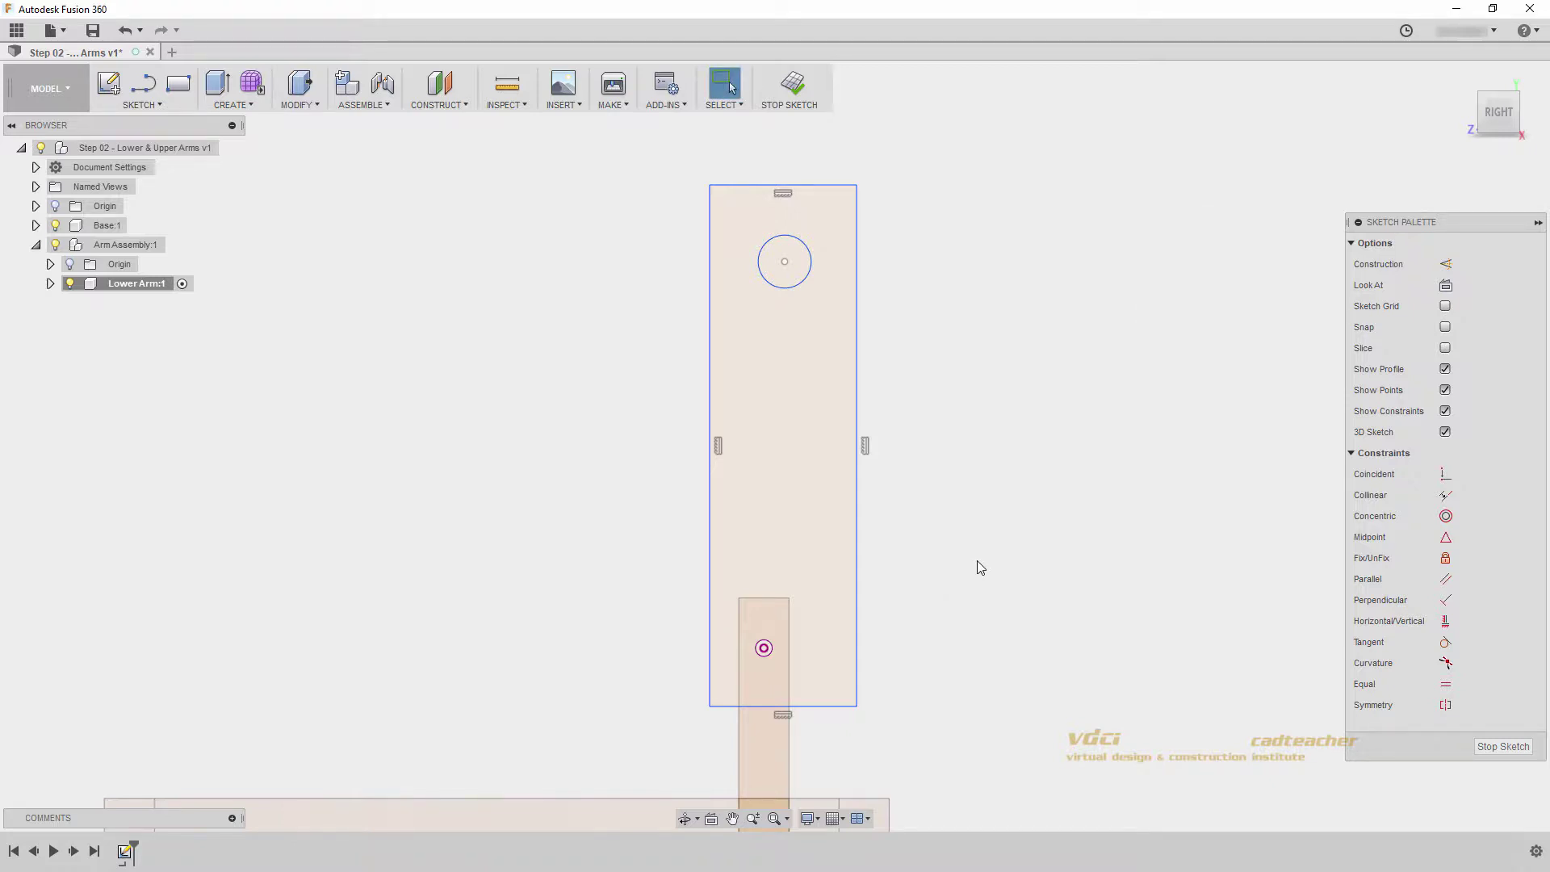
- Align the circle's center and the midpoint of the rectangle's top edge vertically with the projected hole's center, and narrow the rectangle slightly
click(1444, 621)
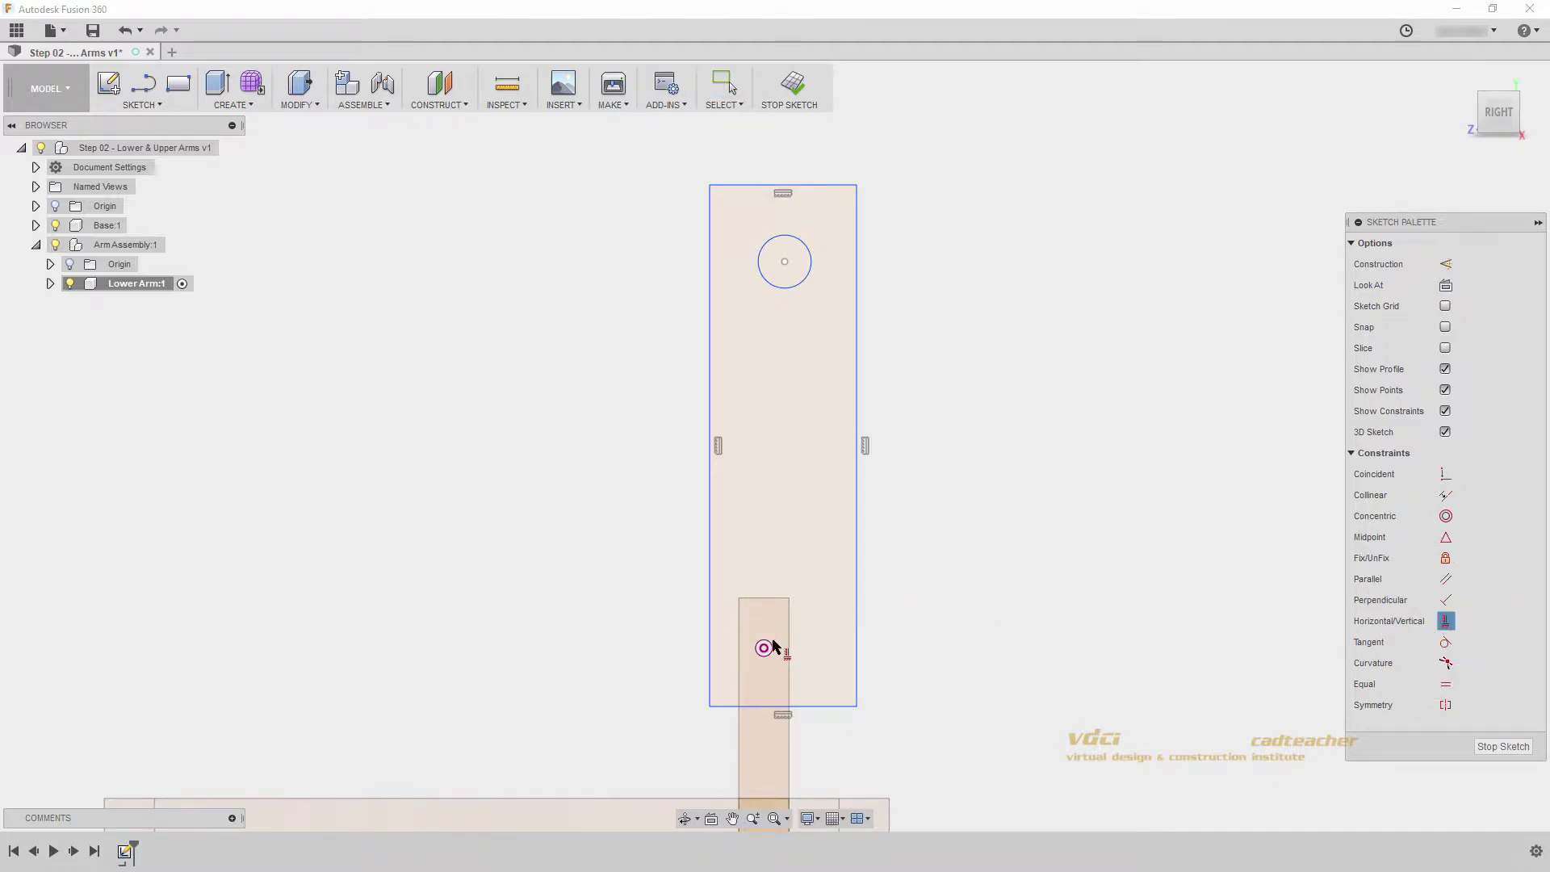
click(764, 648)
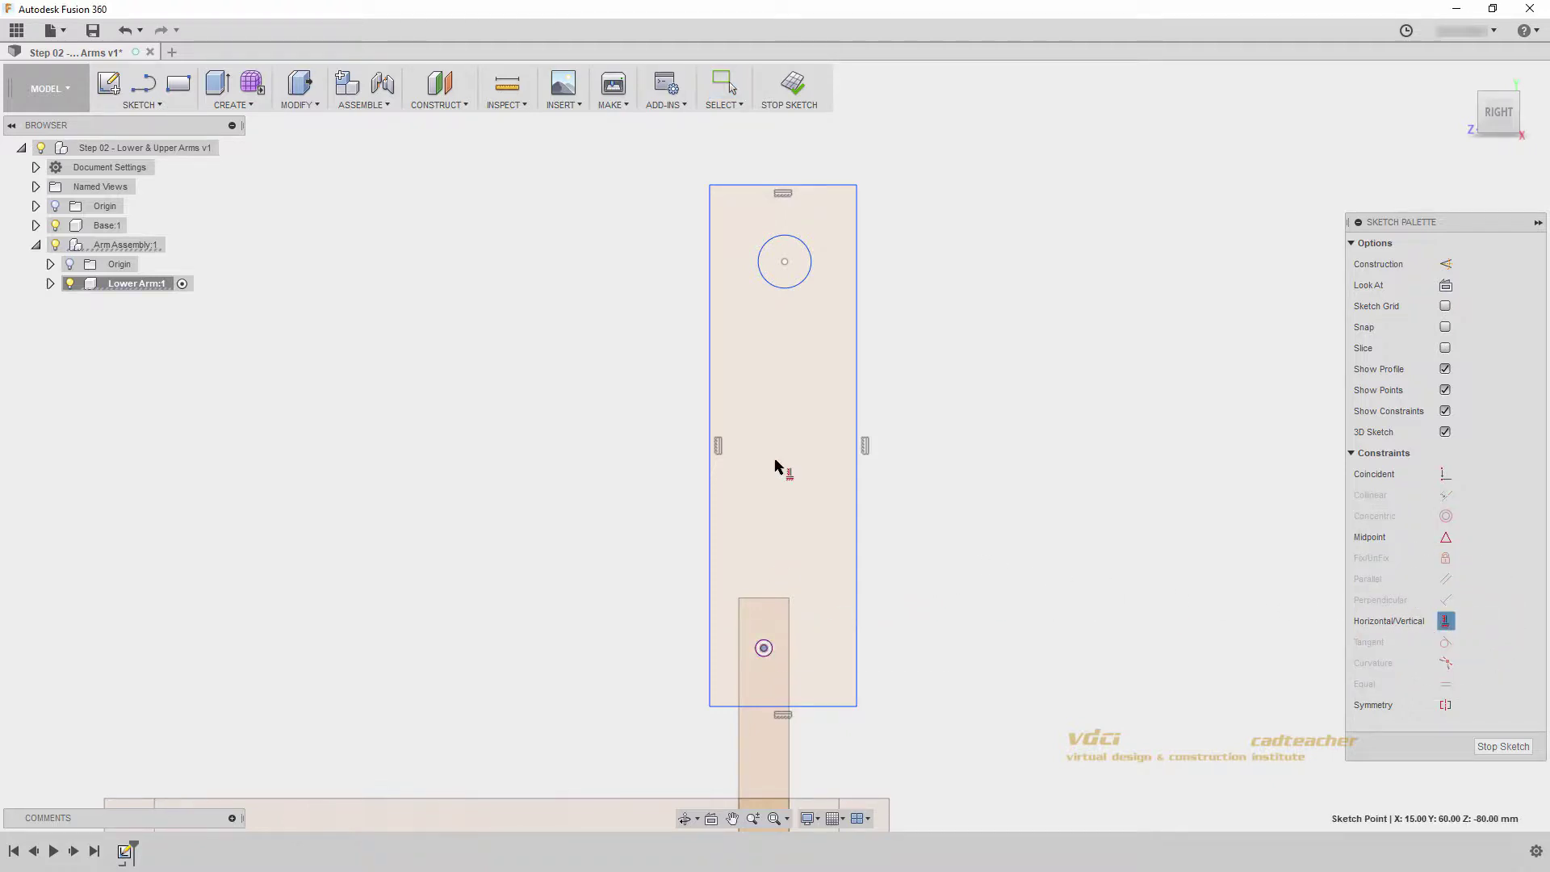
click(783, 261)
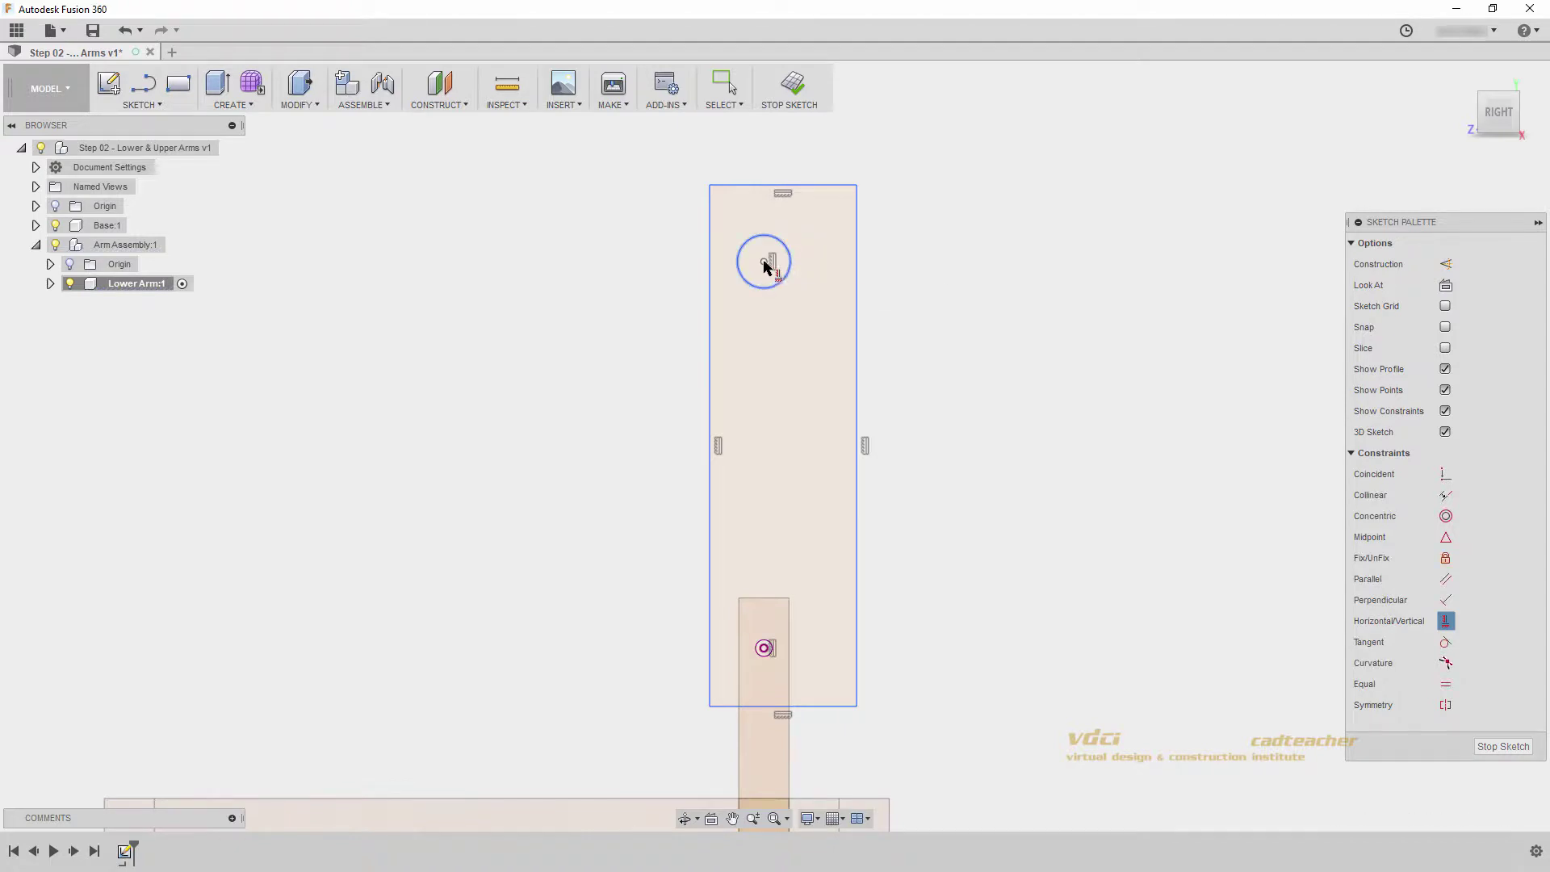
click(764, 262)
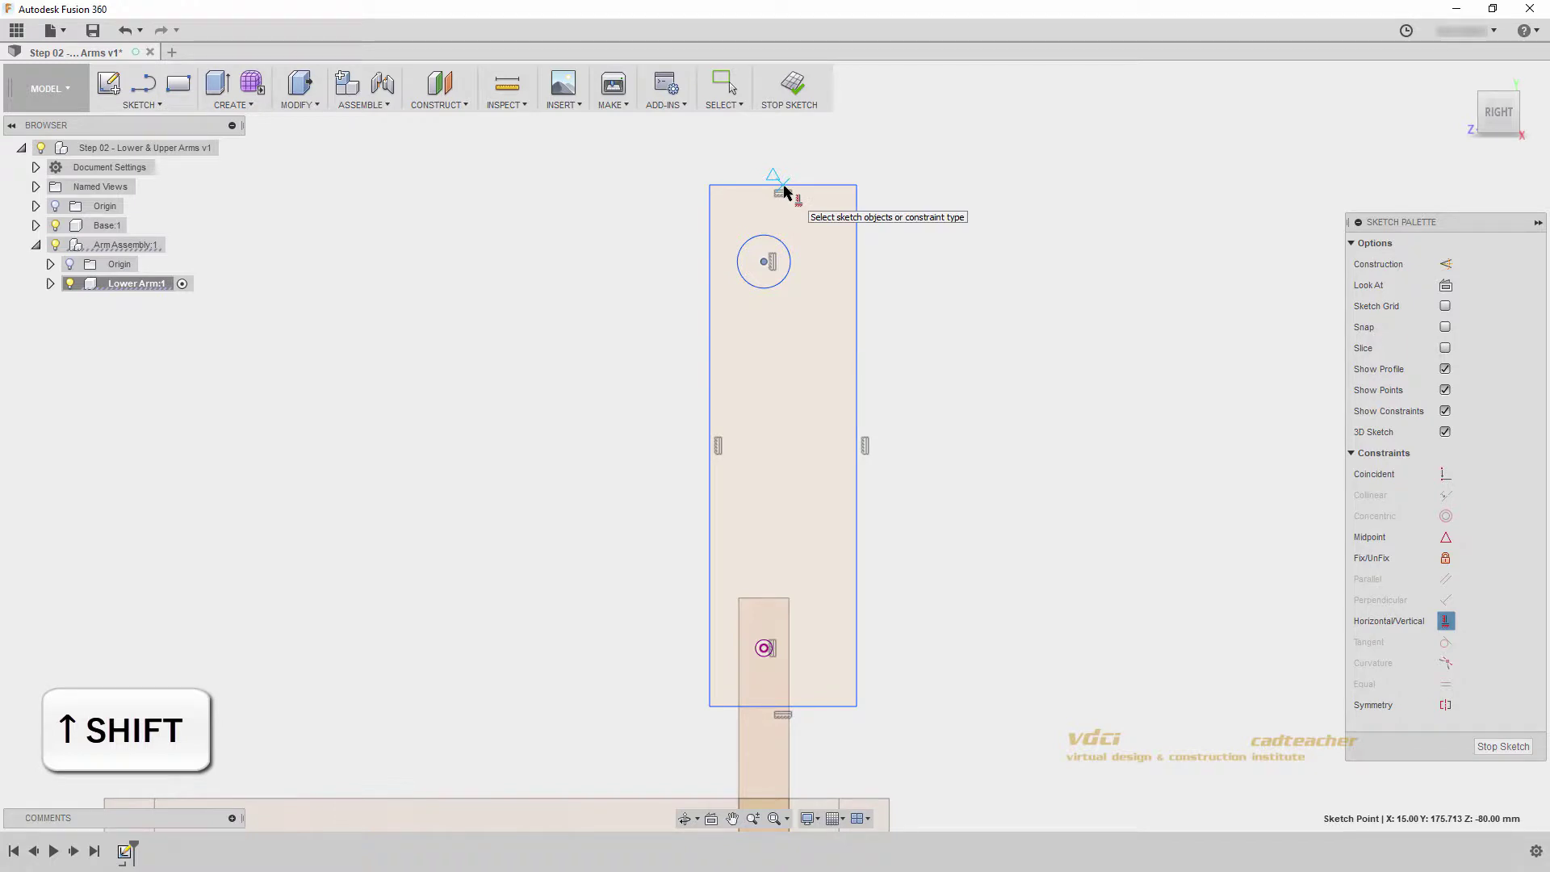
shift+click(782, 192)
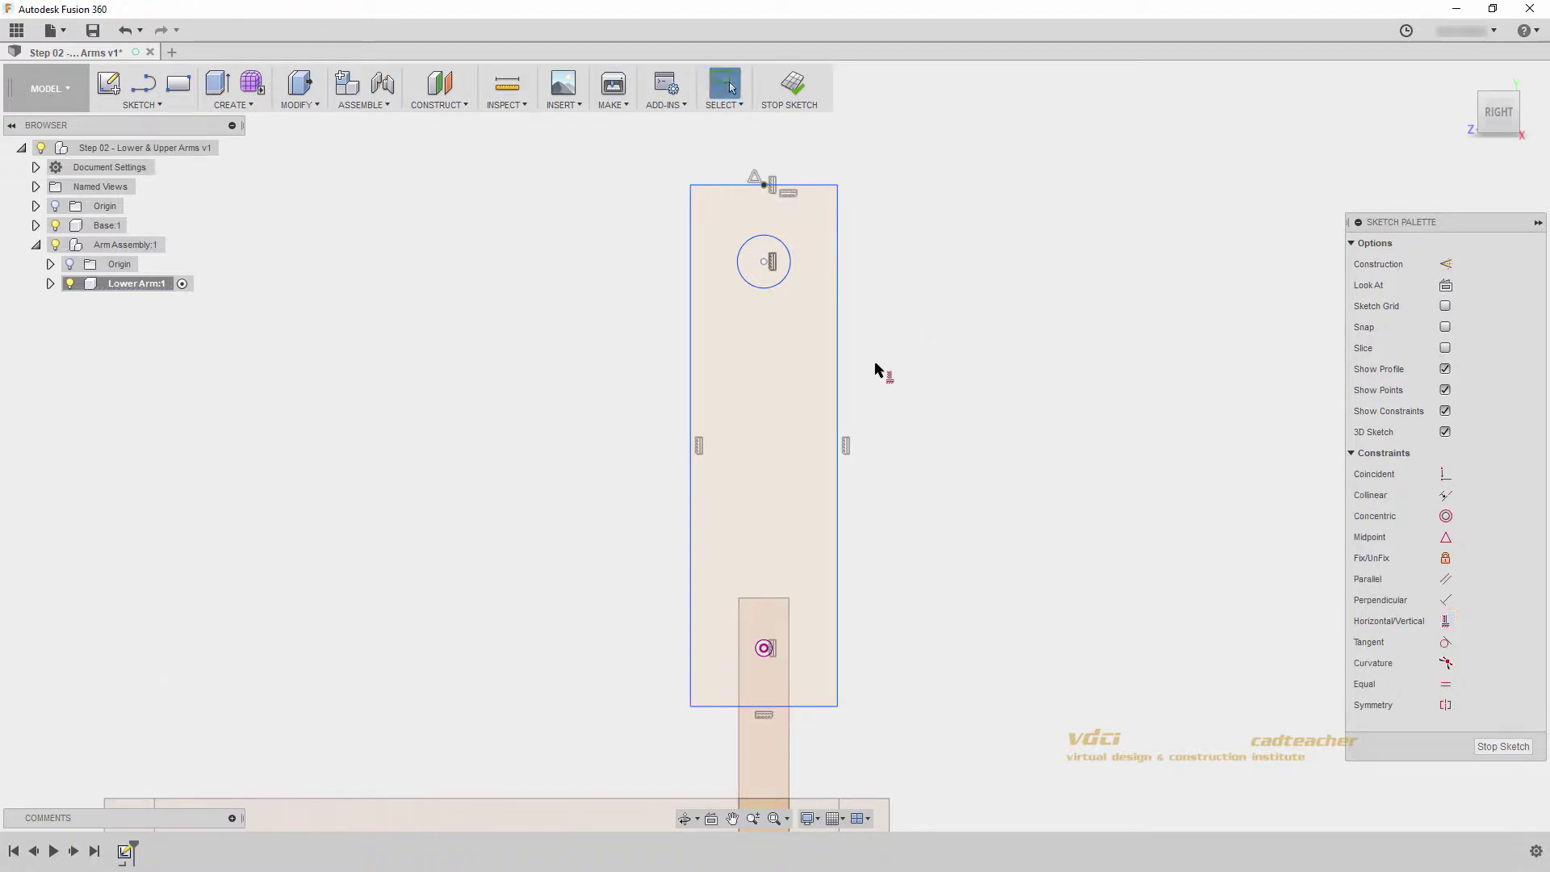
mouse_move(838, 331)
mouse_down()
mouse_move(813, 331)
mouse_move(860, 334)
mouse_move(827, 341)
mouse_move(831, 359)
mouse_up()
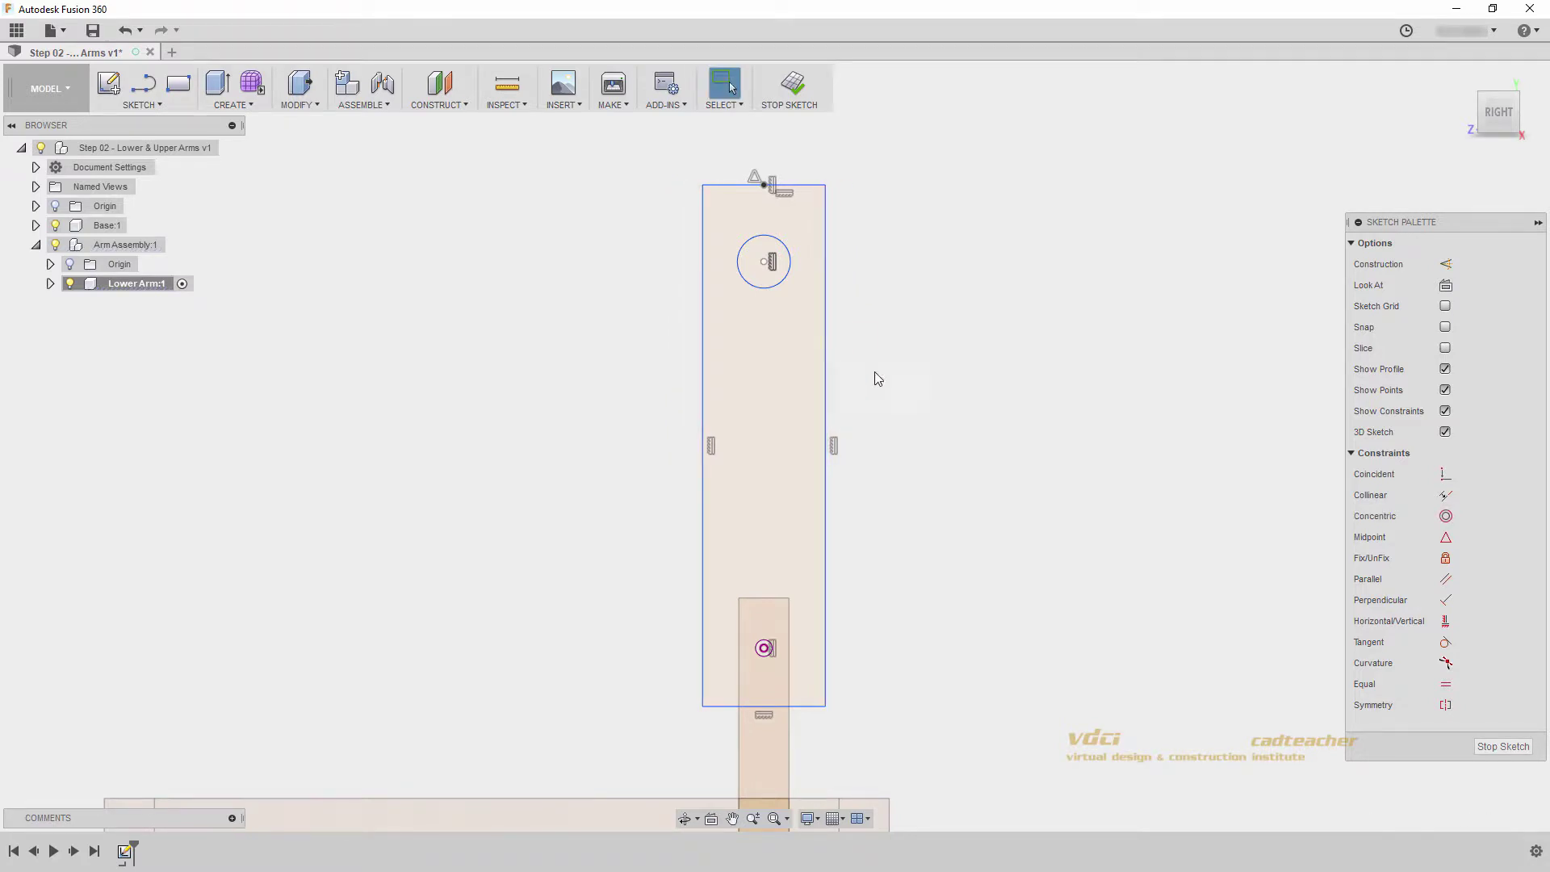
- Apply an Equal constraint between the projected hole and the upper circle
click(1447, 685)
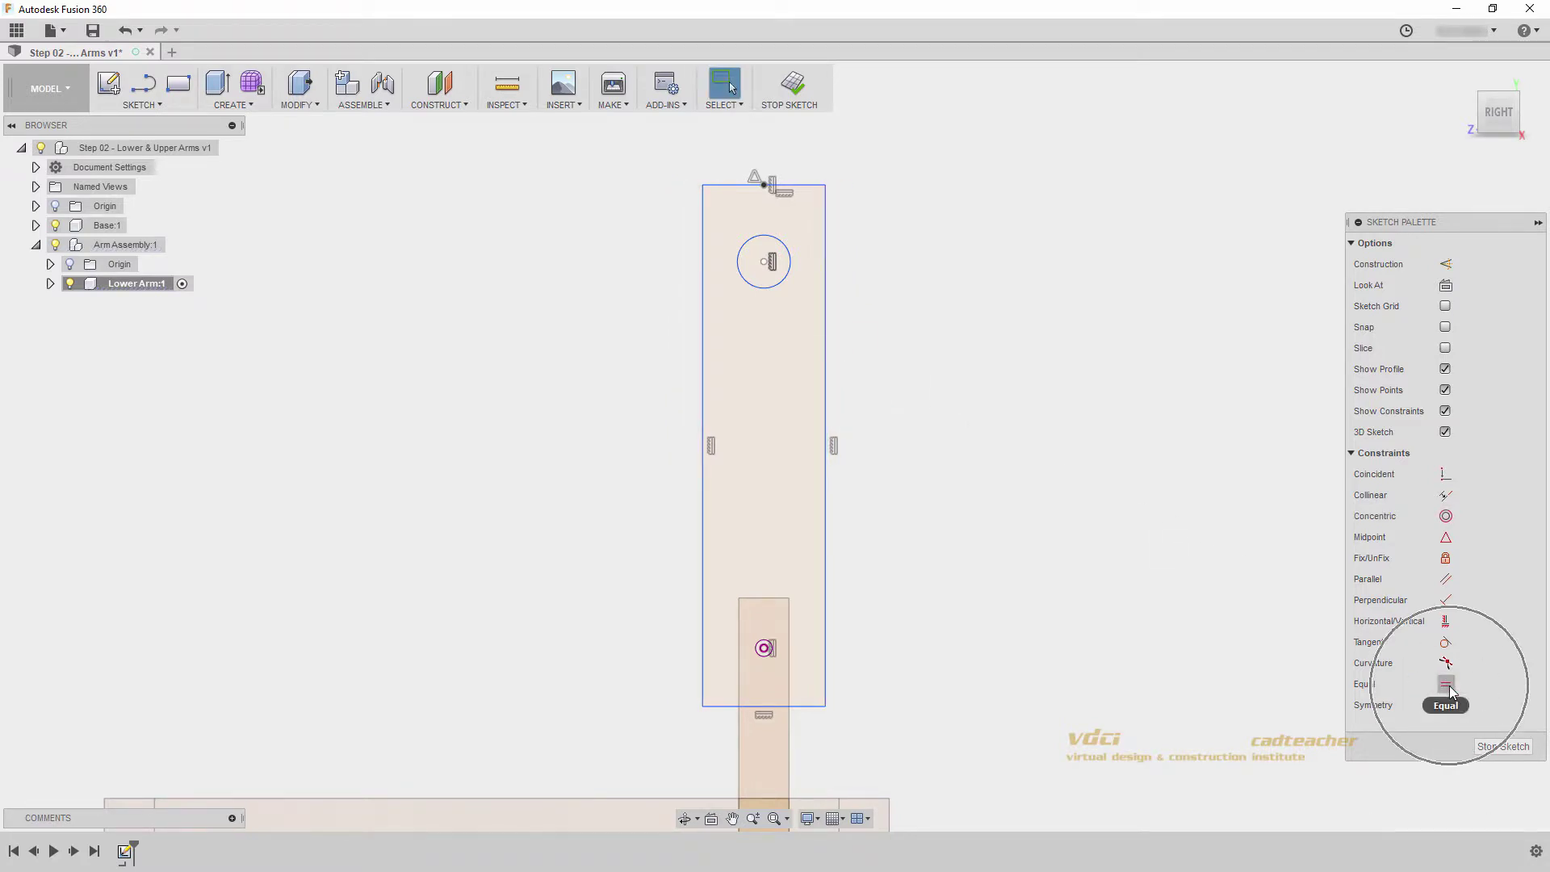
click(771, 653)
click(782, 288)
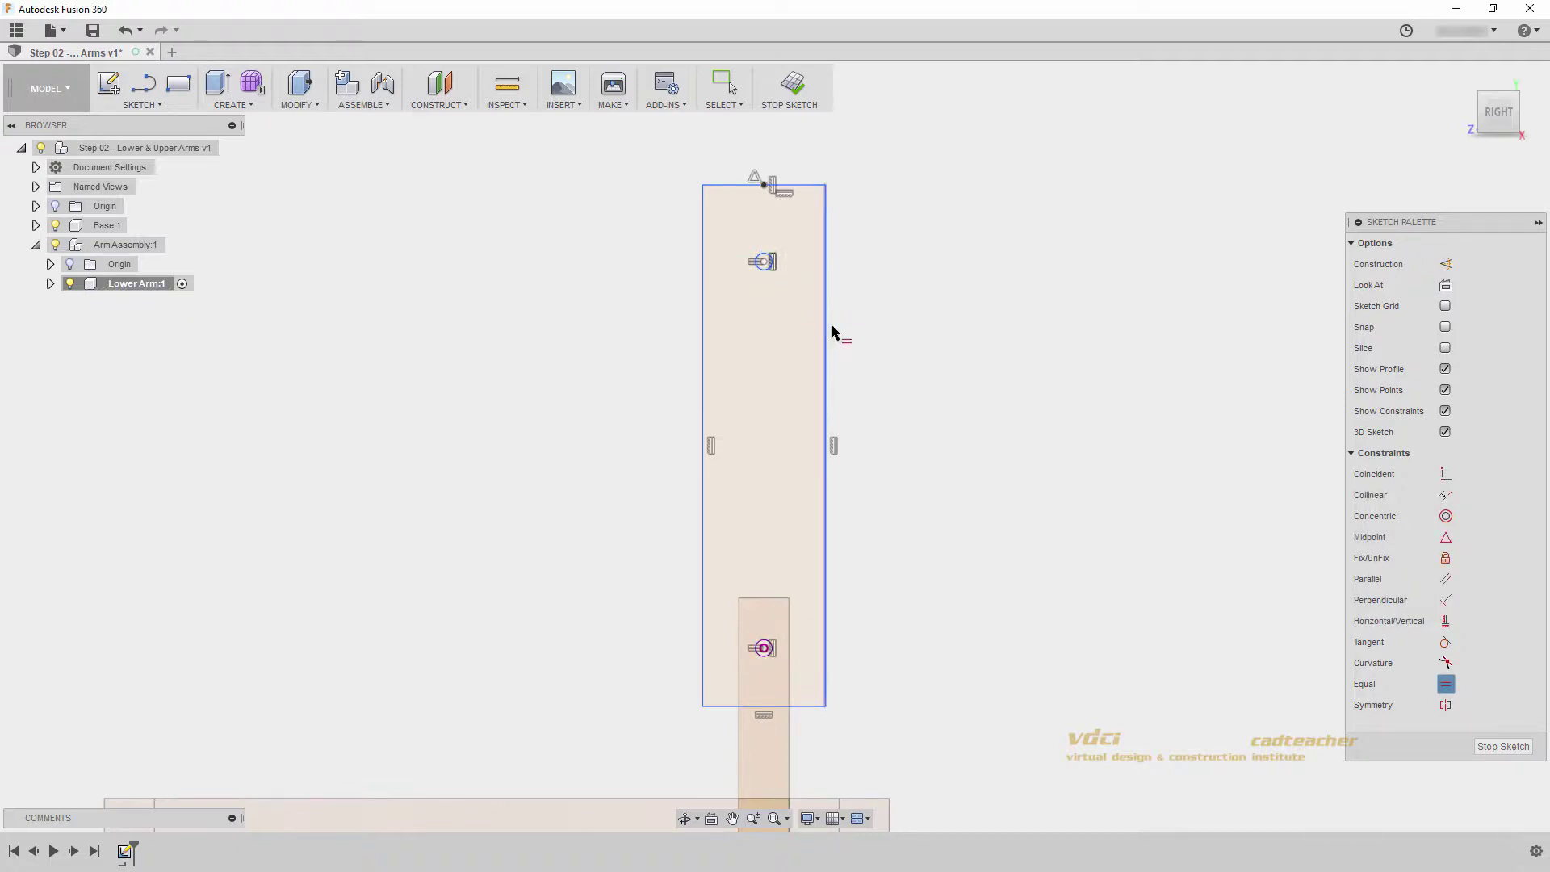
key(Escape)
click(768, 655)
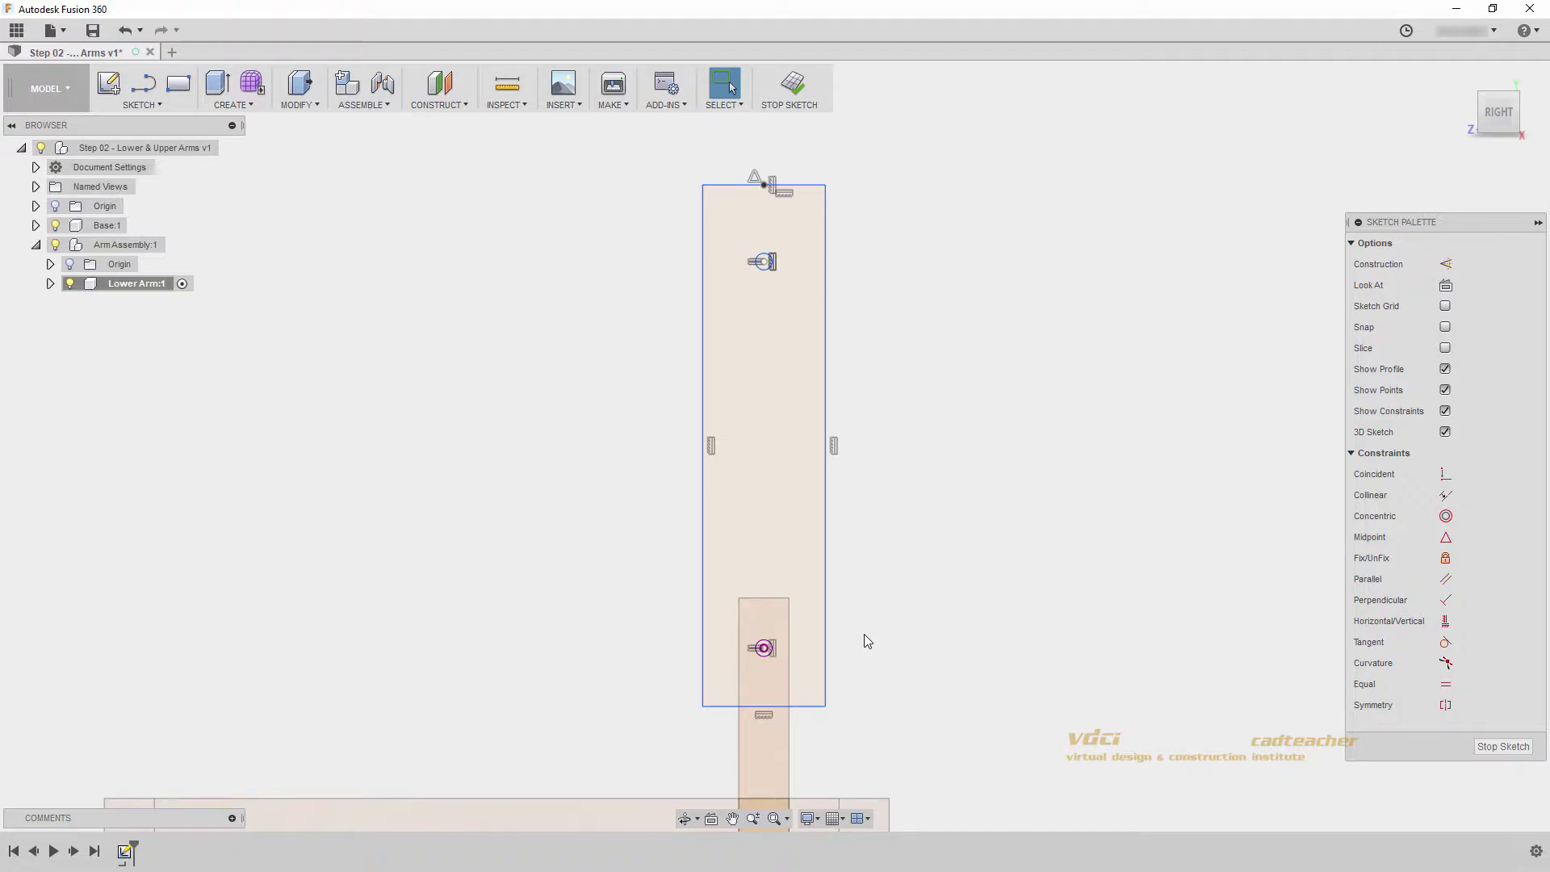
click(765, 272)
- Dimension the distance from the projected hole's center to the rectangle's bottom edge as 20 mm
key(d)
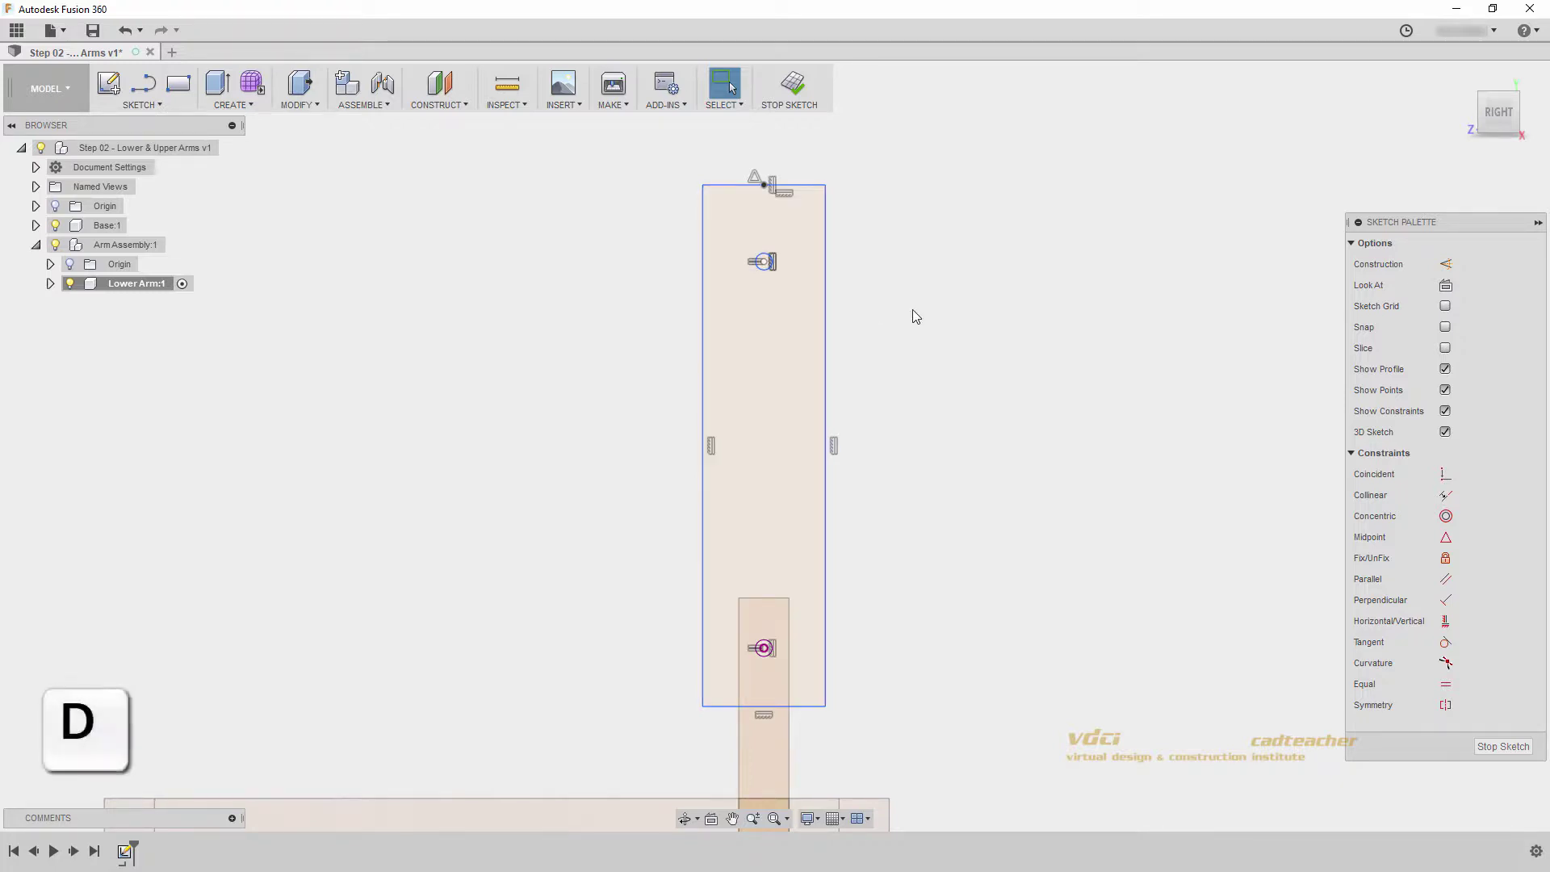
click(764, 649)
click(768, 706)
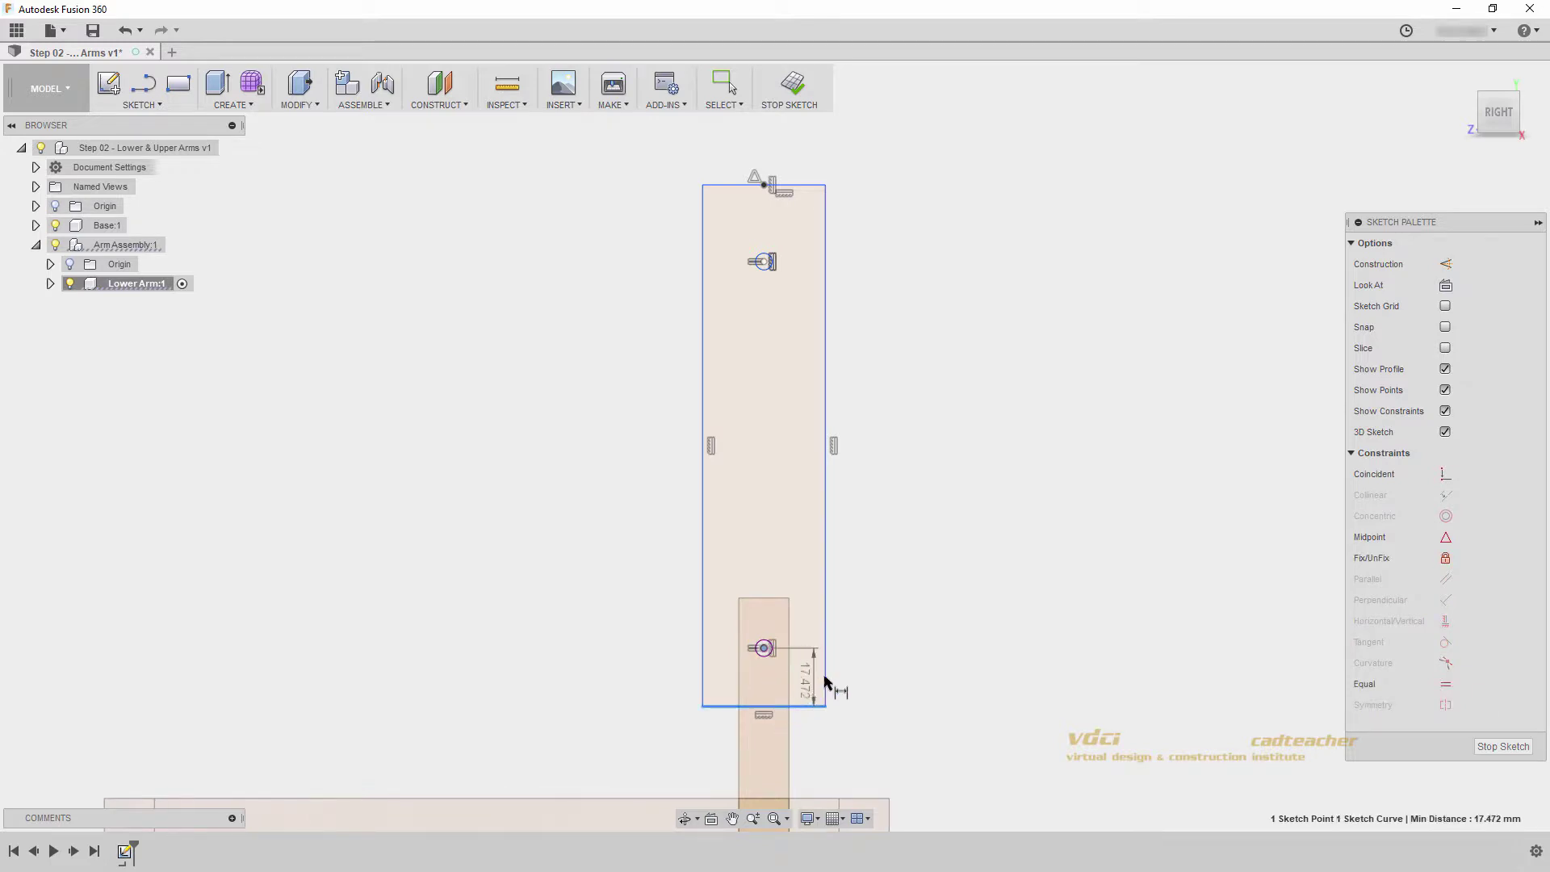
click(872, 678)
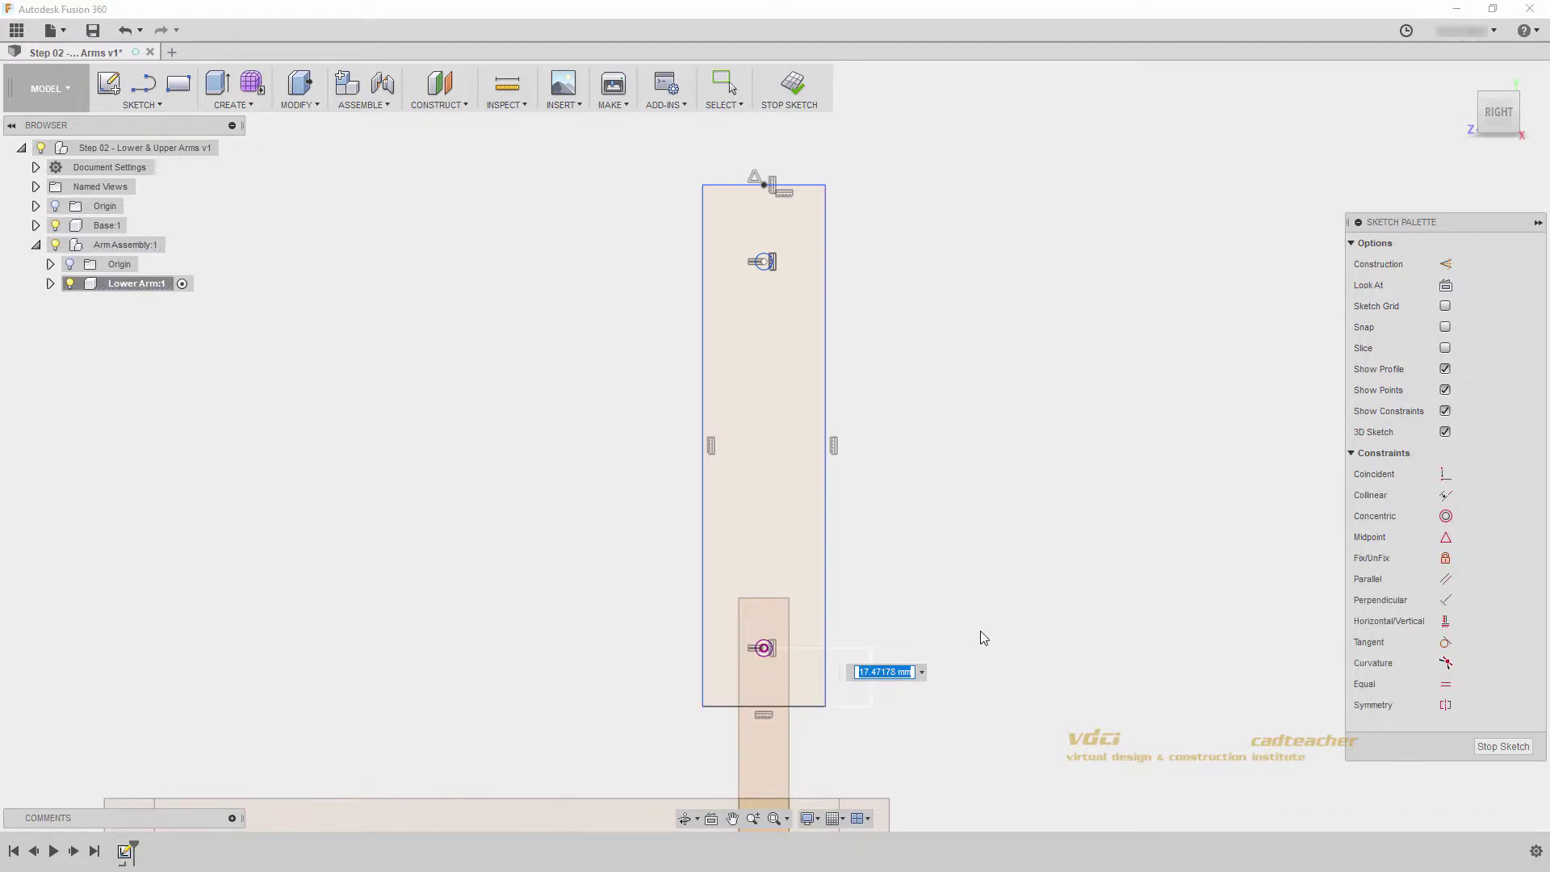
text(20)
key(Return)
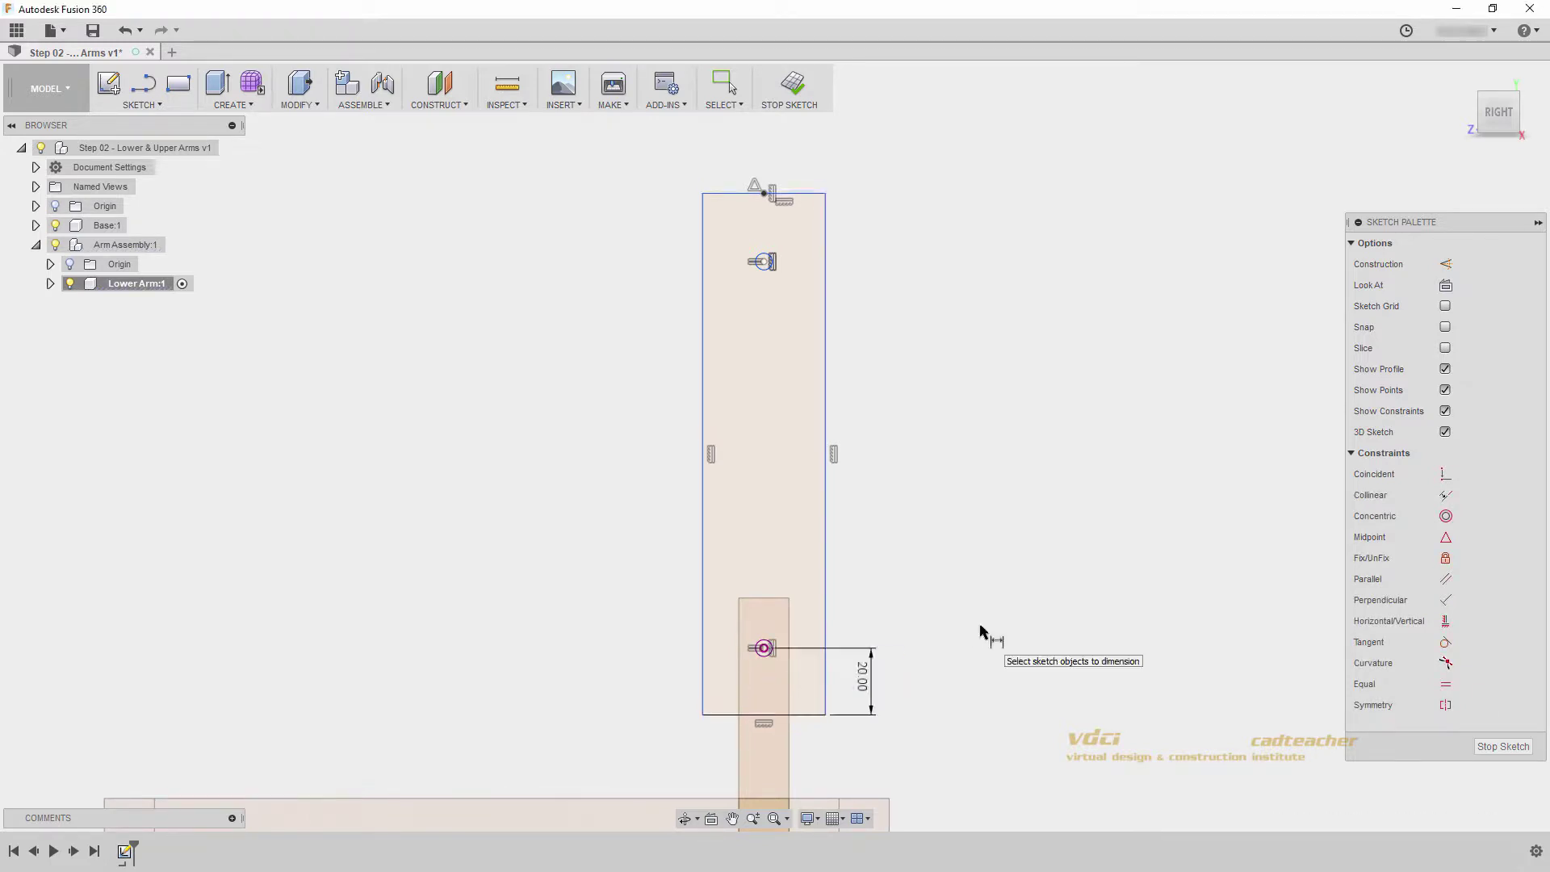
- Dimension the upper circle's center to the rectangle's top edge, linking its value to the lower hole's edge-distance dimension
click(763, 261)
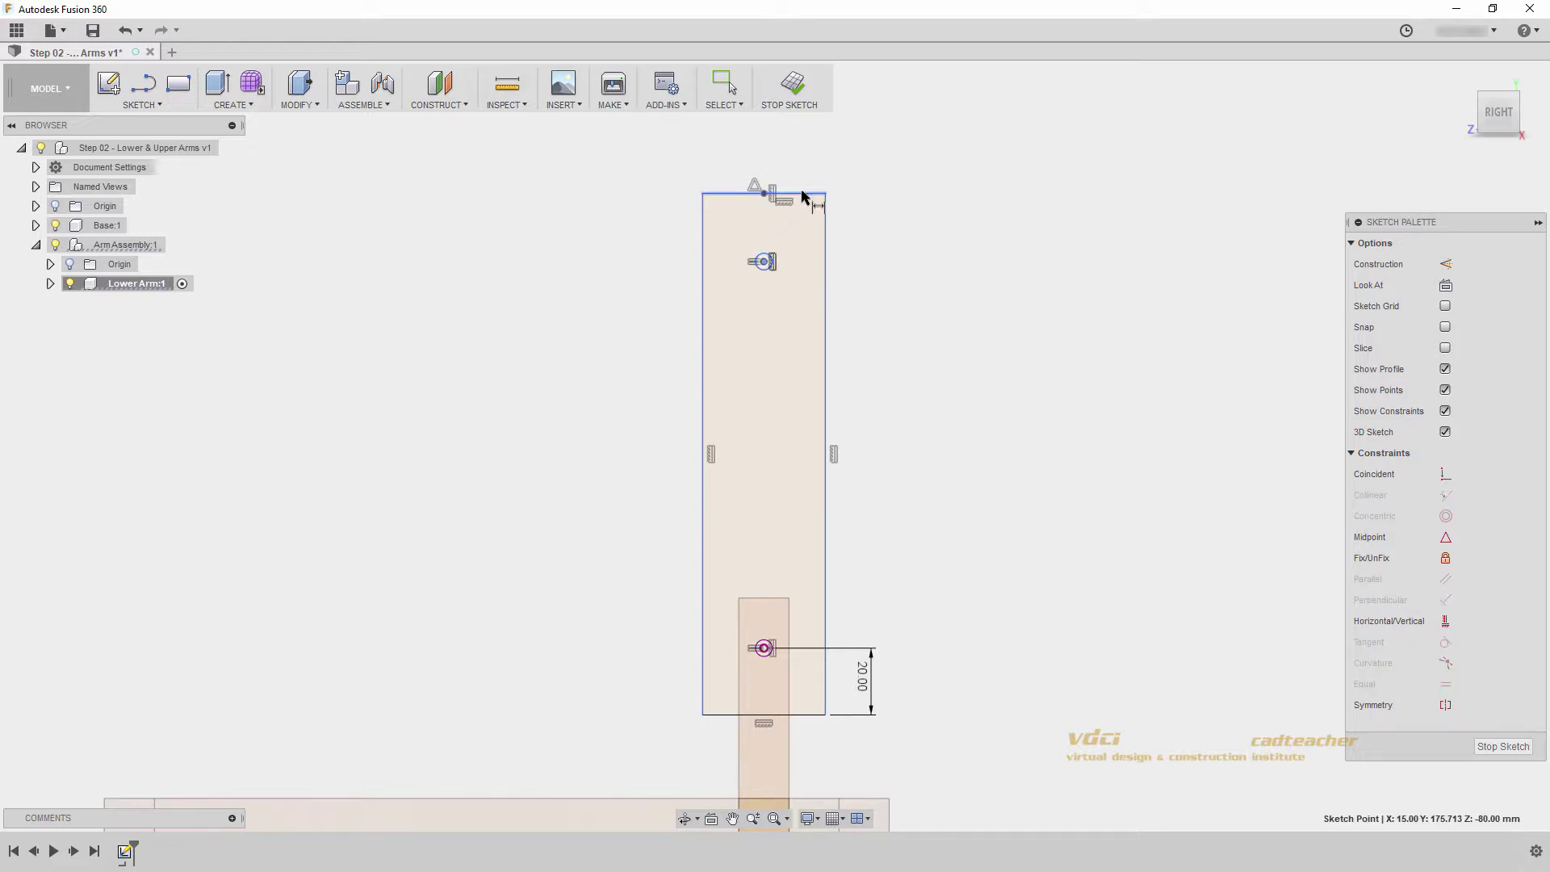
click(803, 194)
click(878, 218)
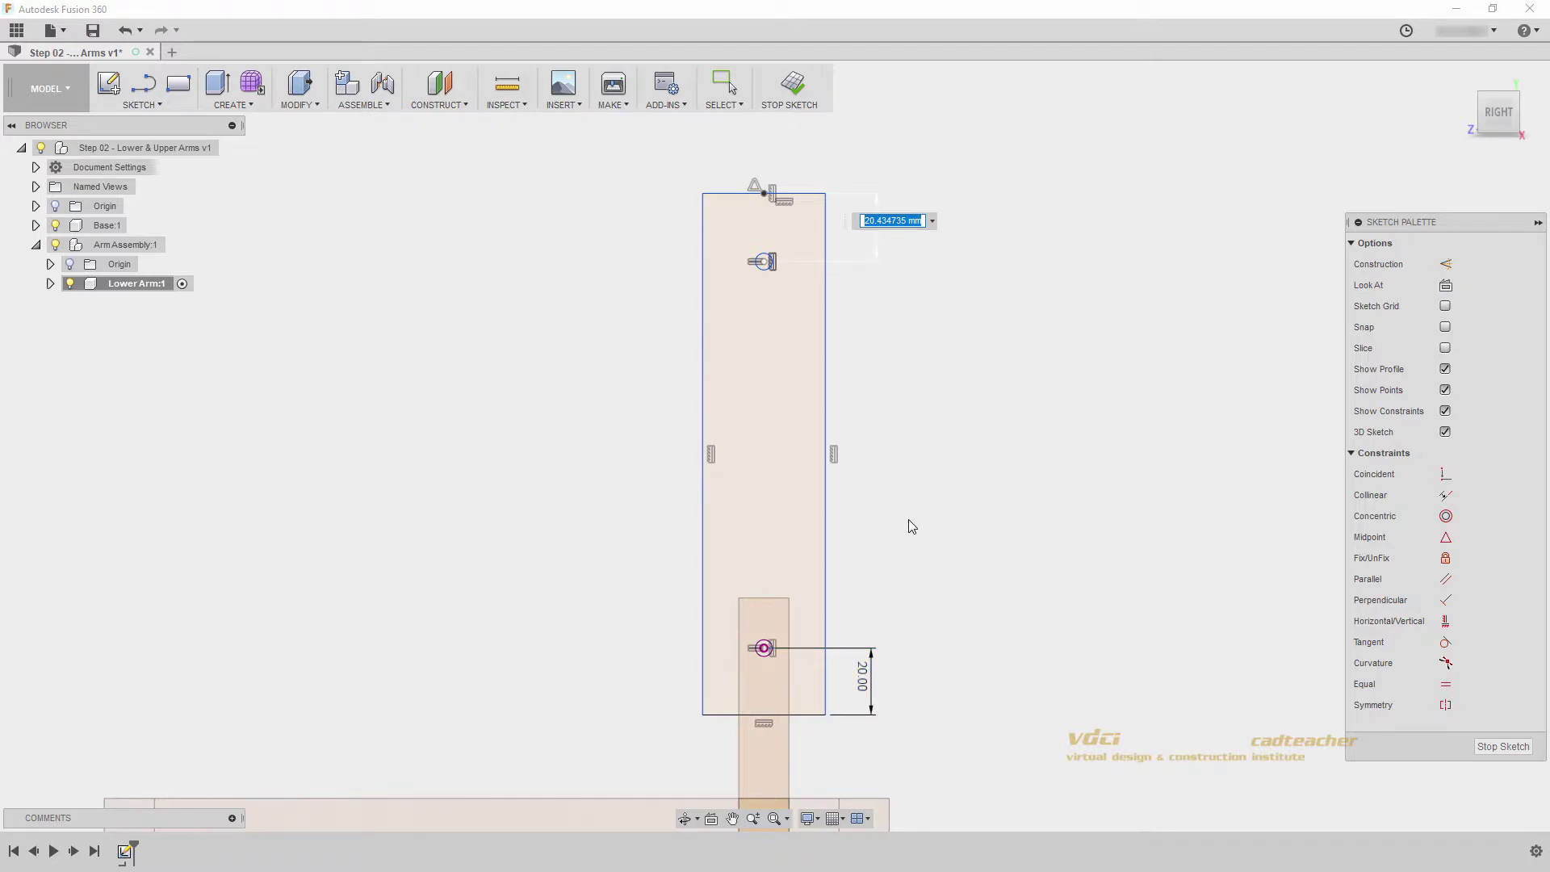
click(866, 682)
key(Return)
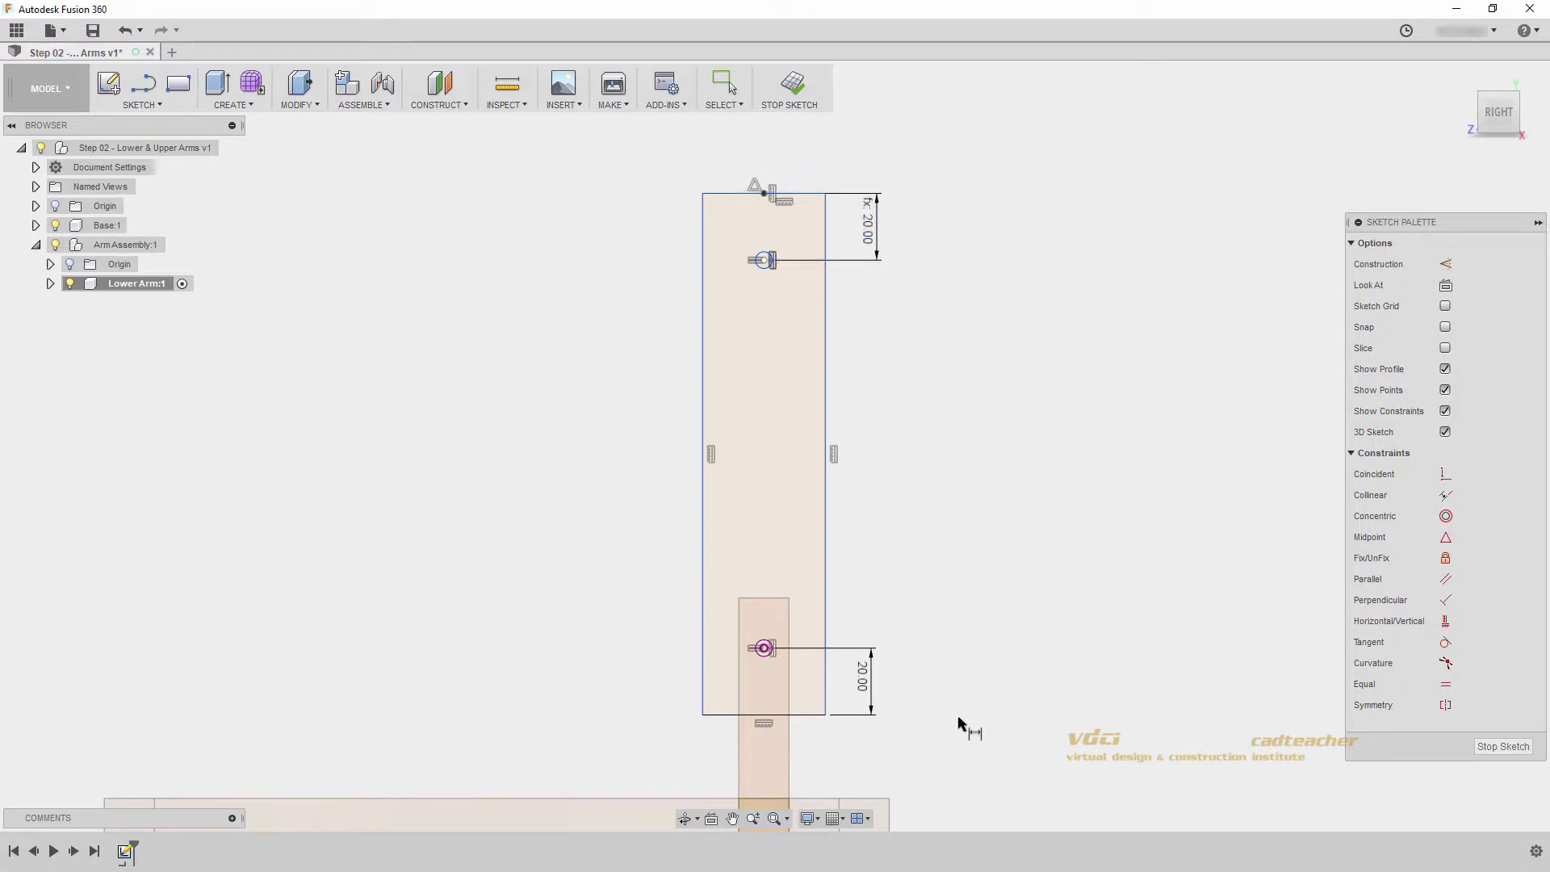
key(Escape)
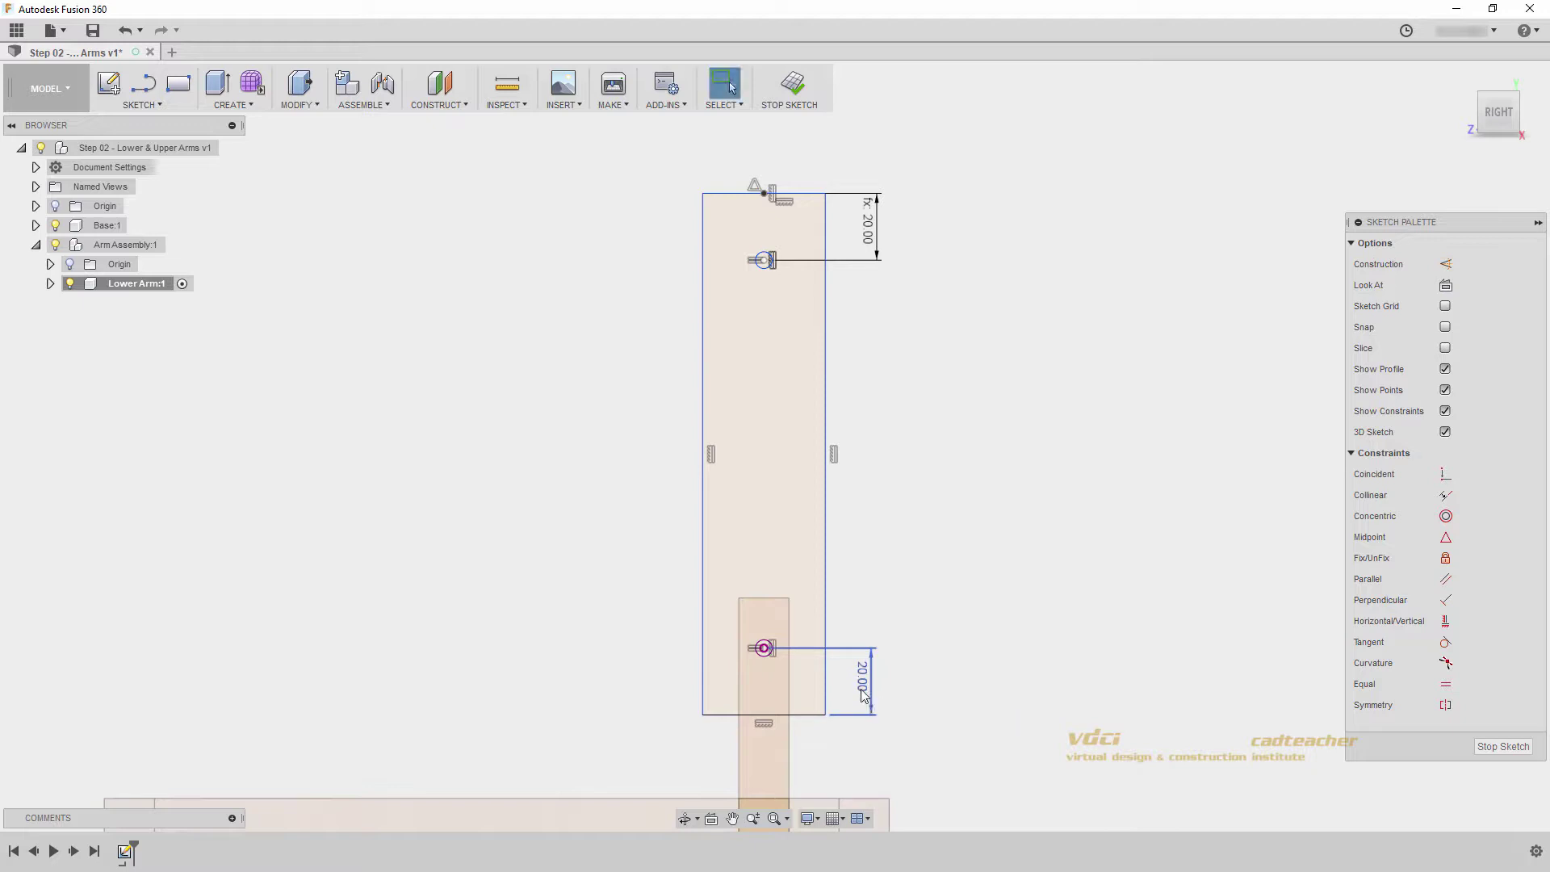
- Set the lower hole's distance from the rectangle's bottom edge to 25 mm
double_click(862, 696)
text(25)
key(Return)
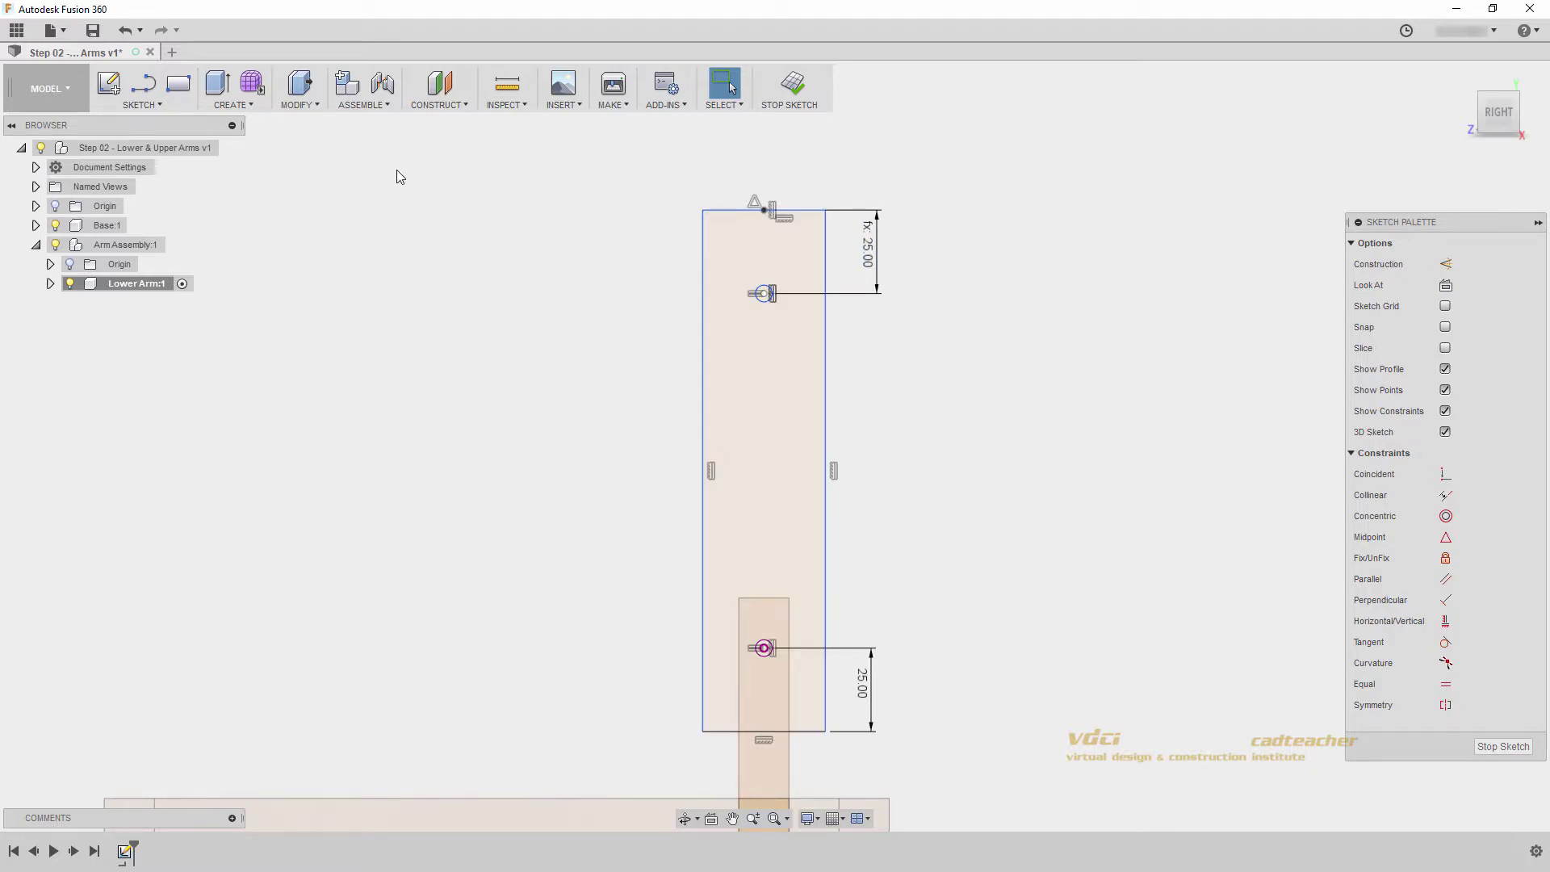
- Undo the last edge-distance change on the lower hole and dimension the rectangle's long vertical side as 285 mm
click(123, 30)
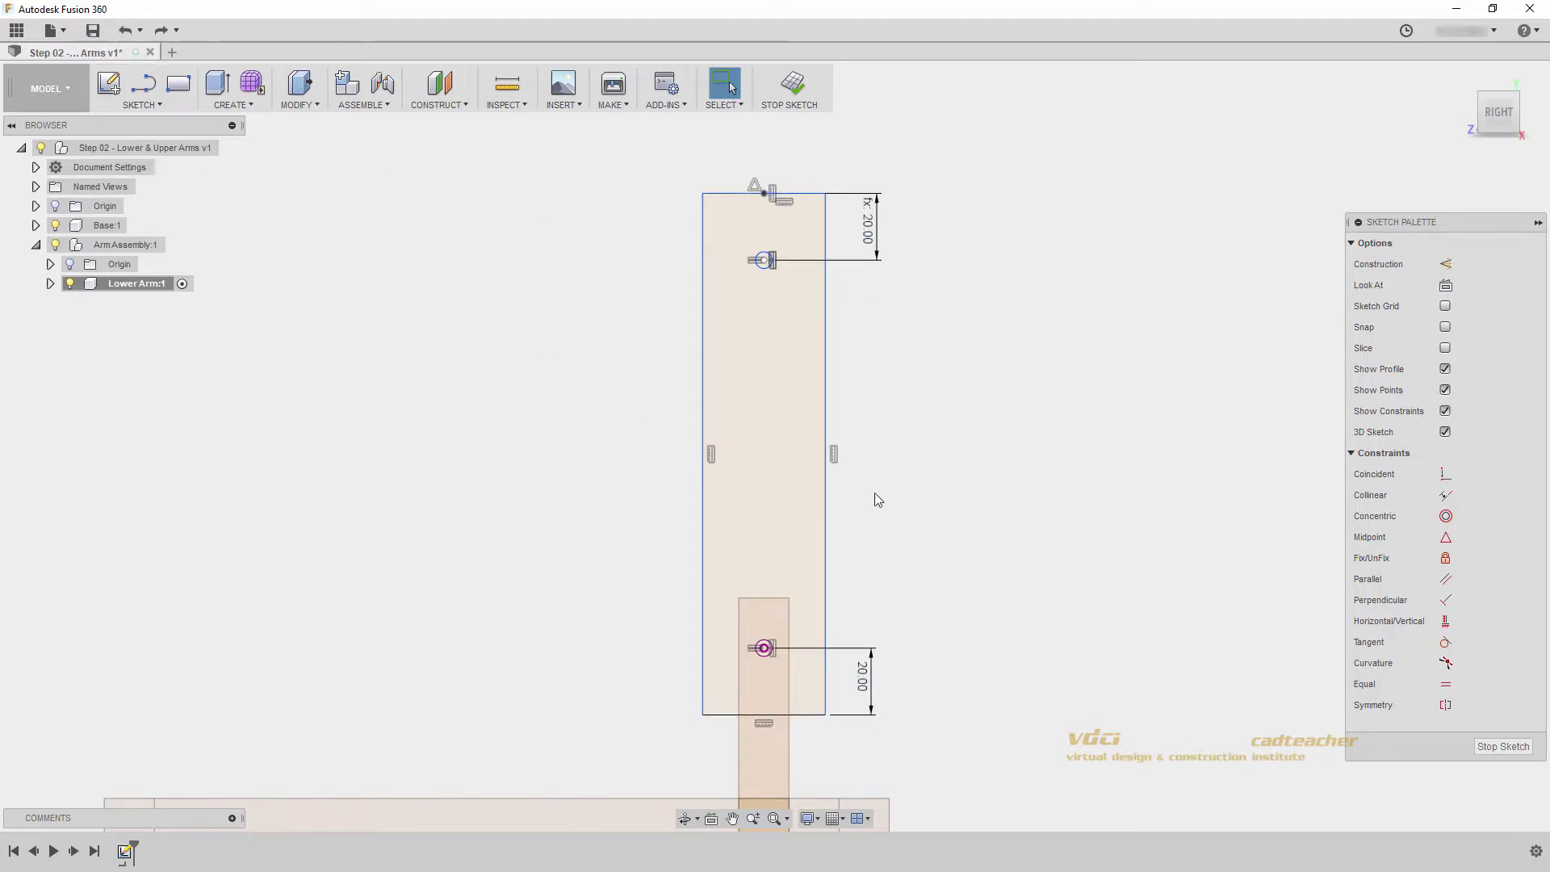
scroll(889, 575, down, 3)
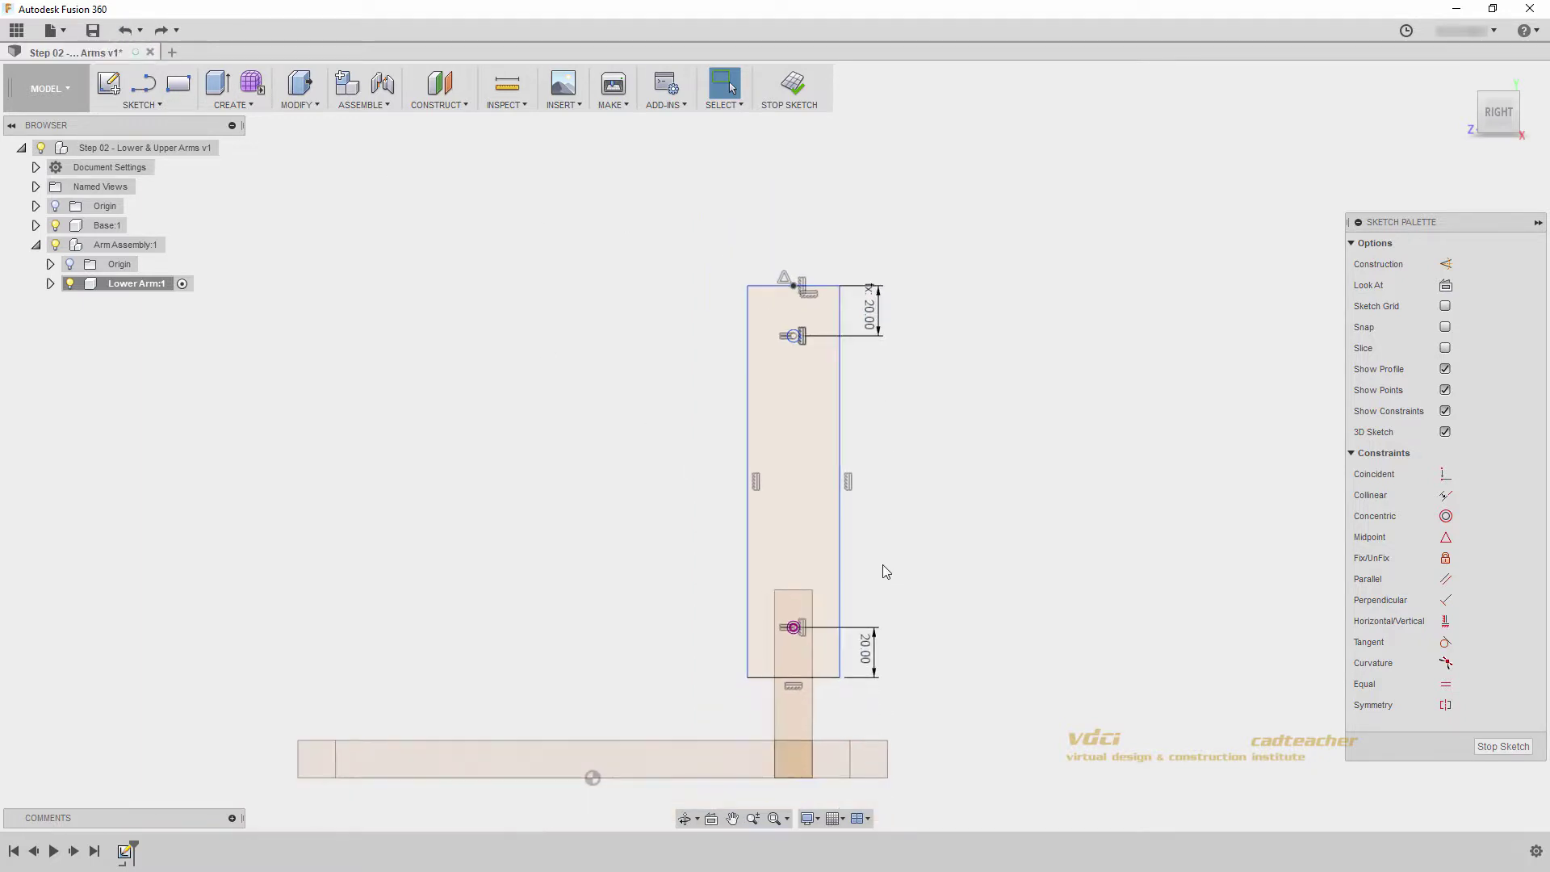
key(d)
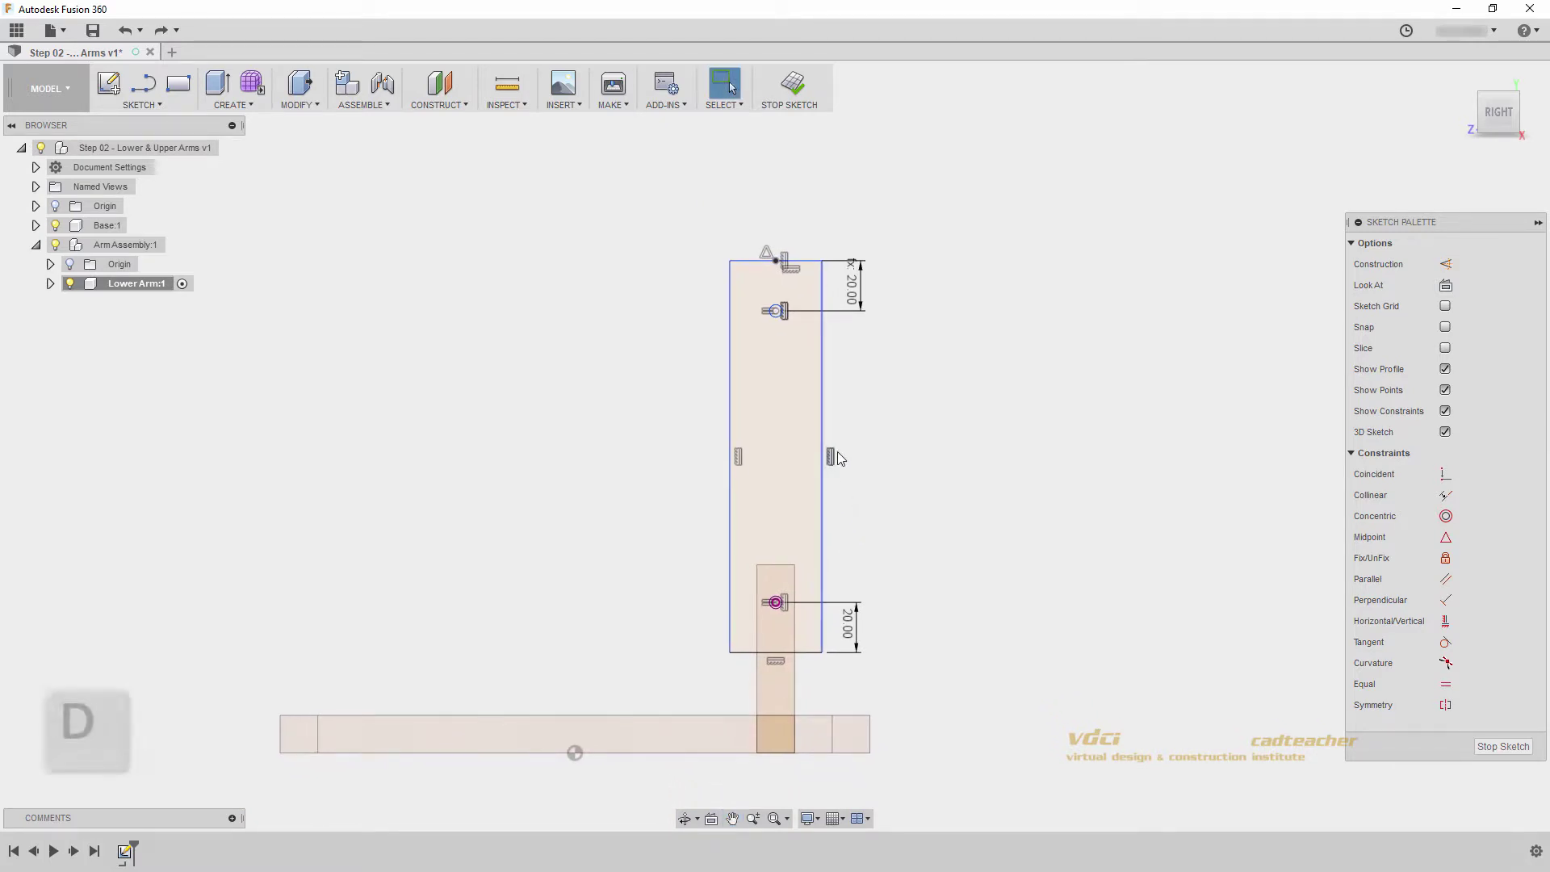
click(823, 434)
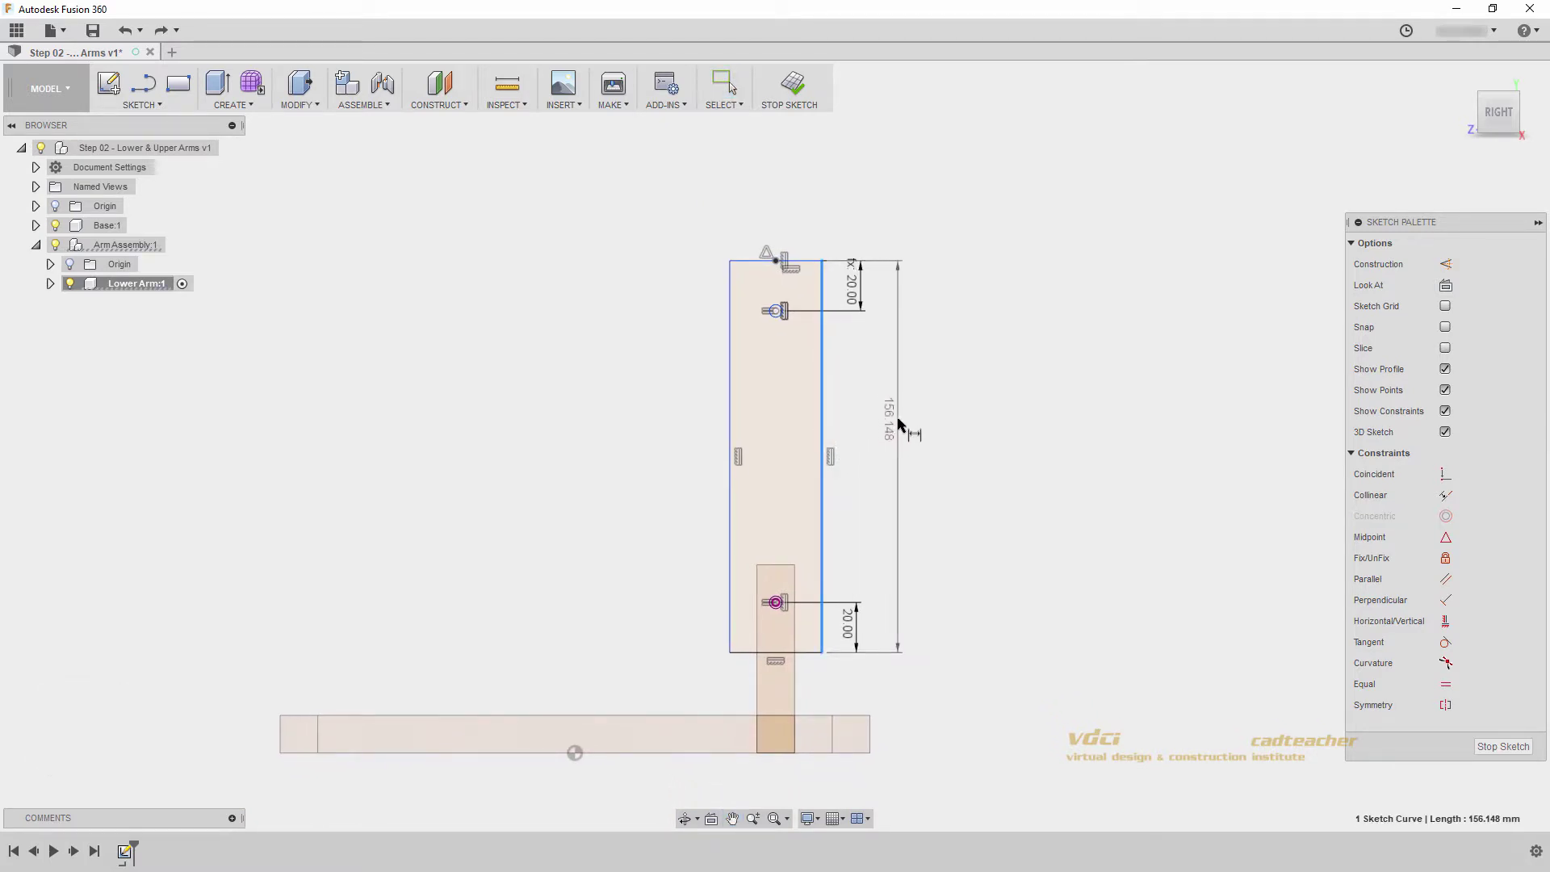
click(898, 422)
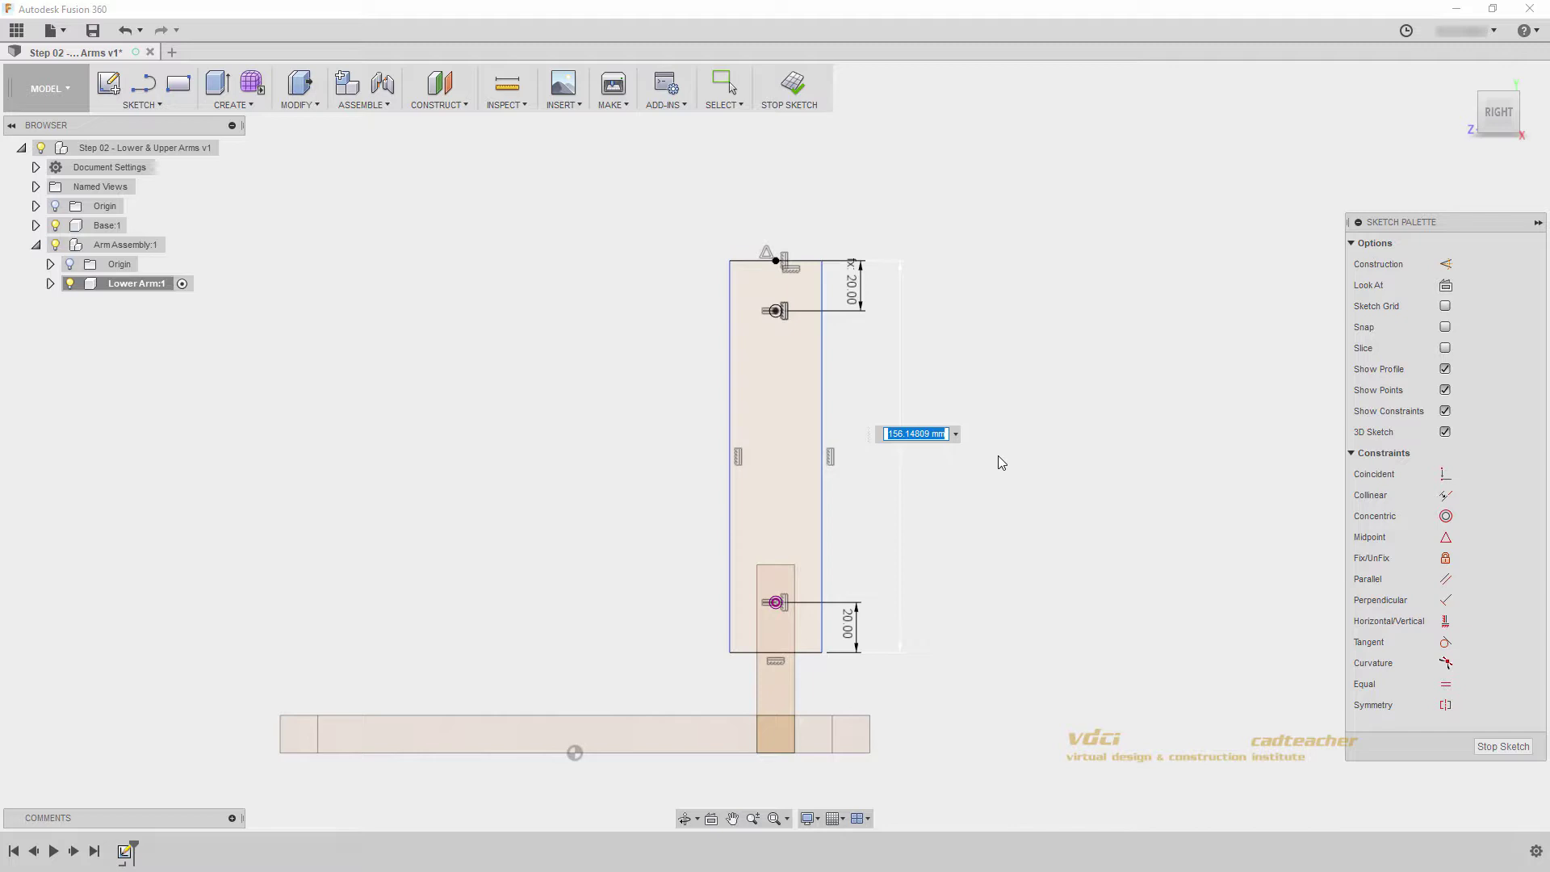
text(285)
key(Return)
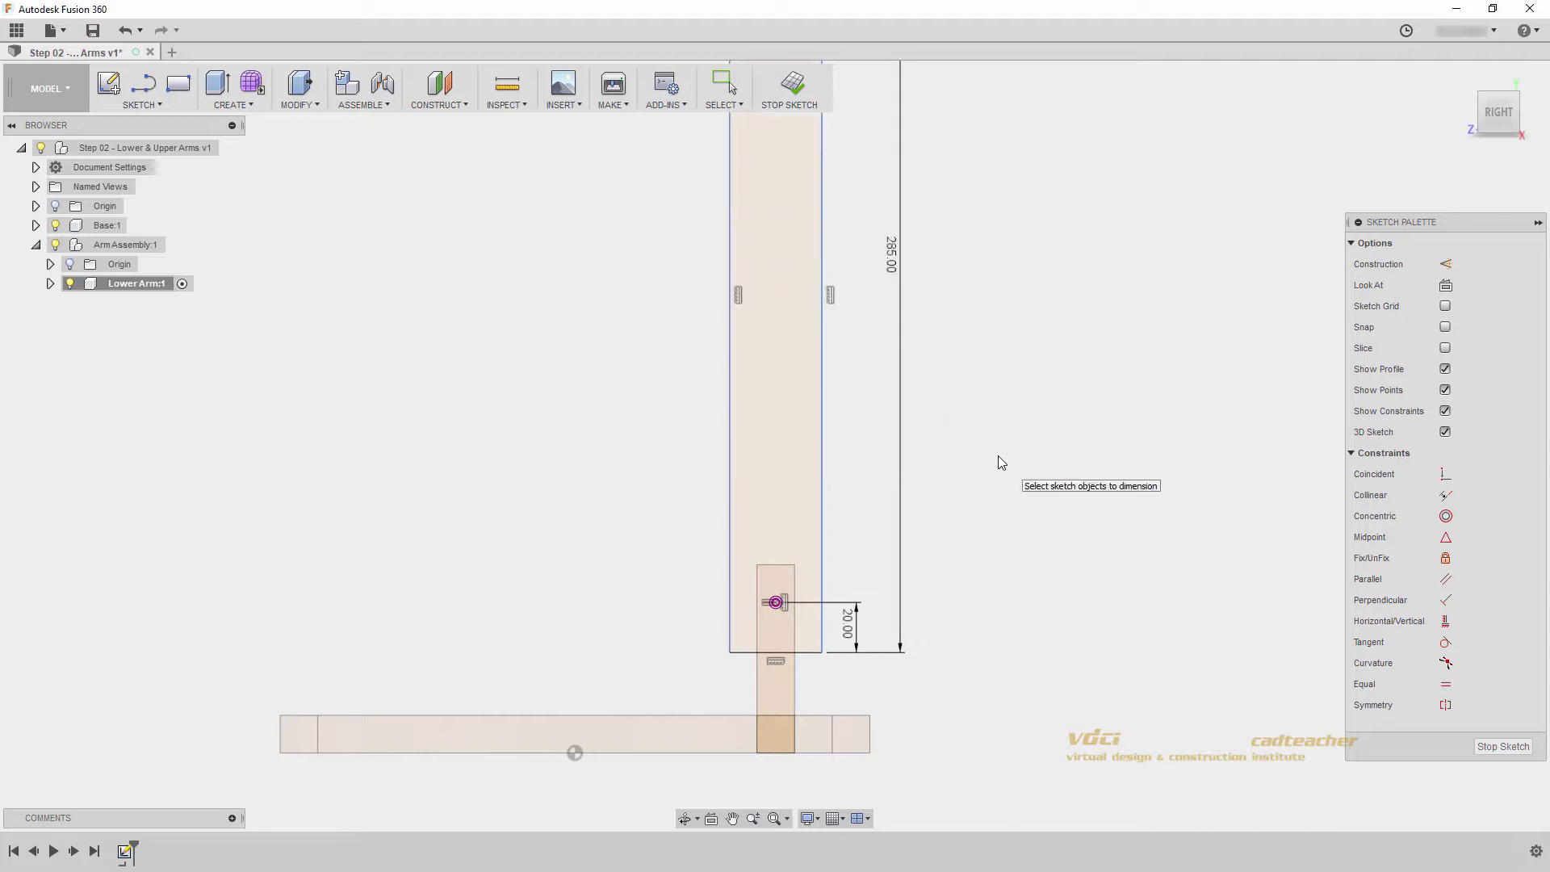
scroll(936, 468, down, 3)
middle_drag(916, 380, 914, 581)
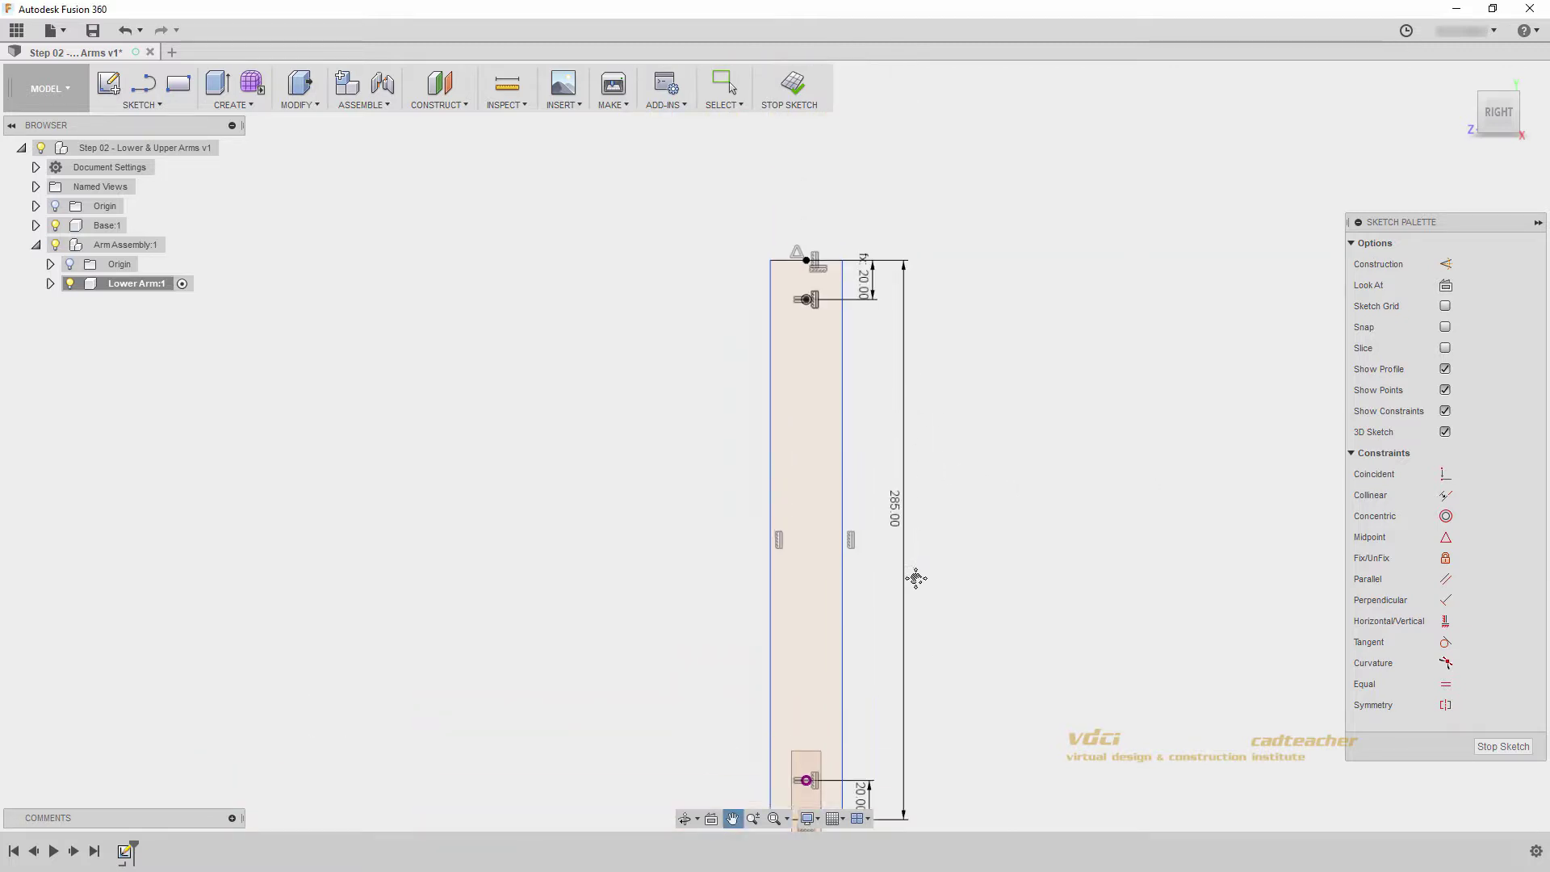
- Dimension the rectangle's top edge, linking its width to the 30 mm parameter that begins with "w"
scroll(915, 586, down, 1)
click(826, 289)
click(819, 233)
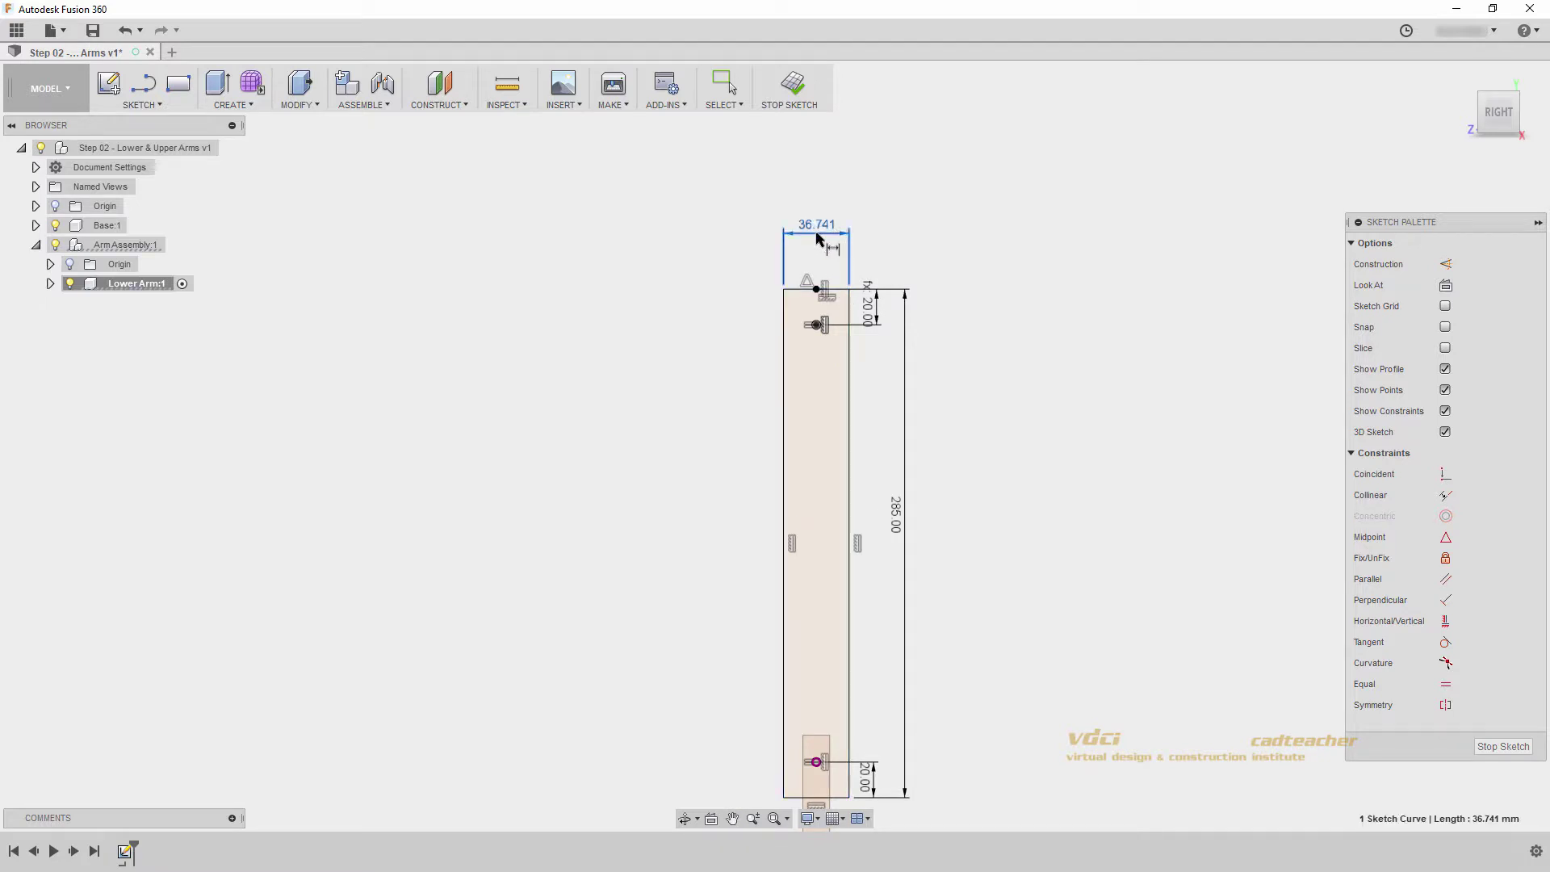
text(w)
key(Return)
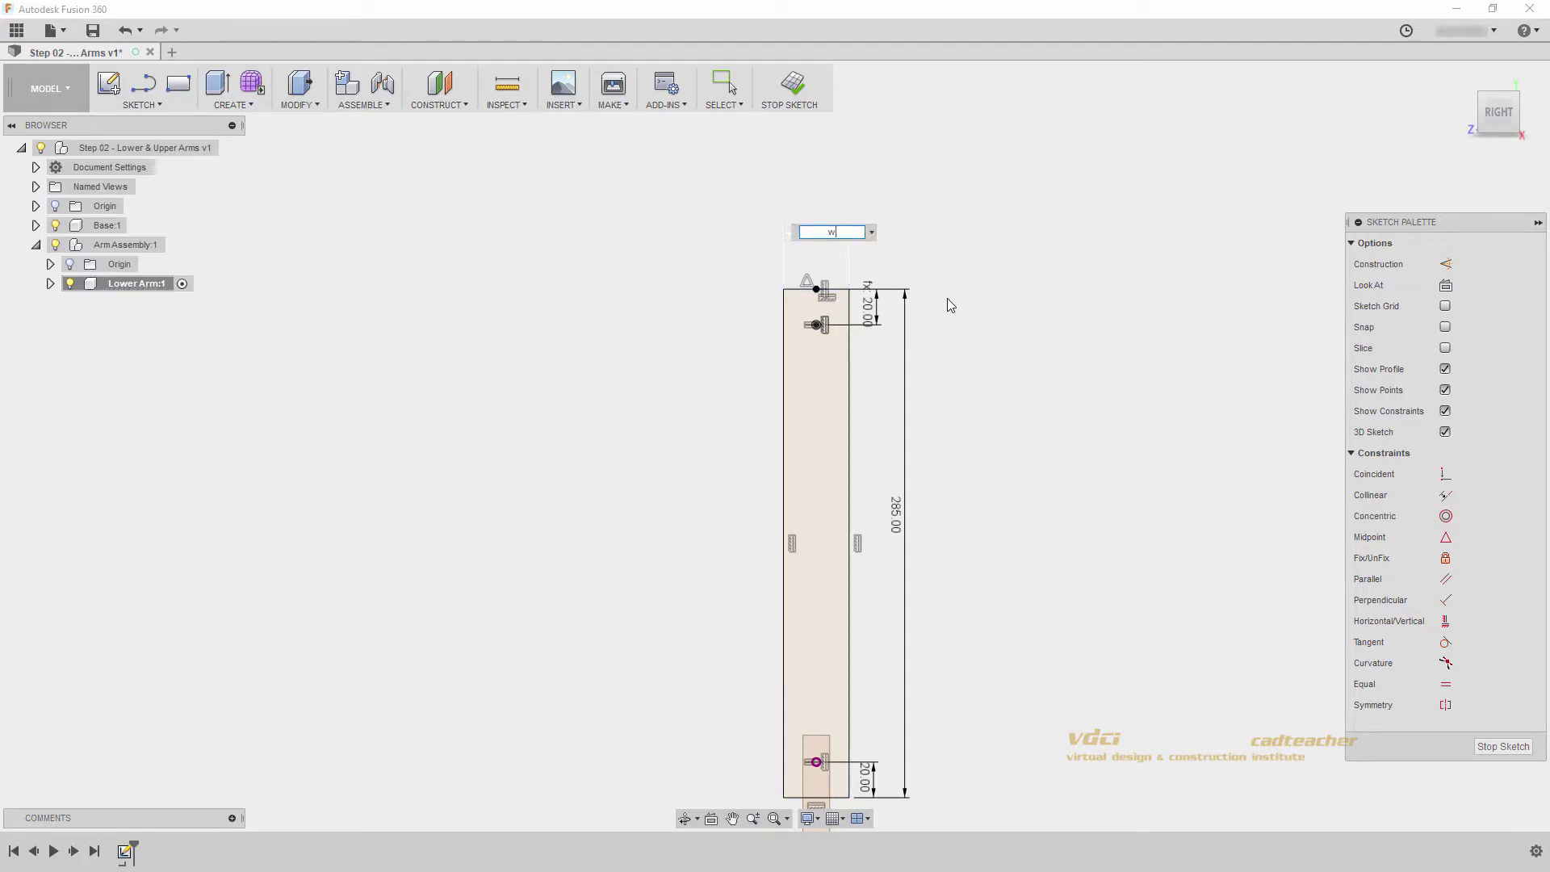
key(Return)
scroll(934, 485, down, 1)
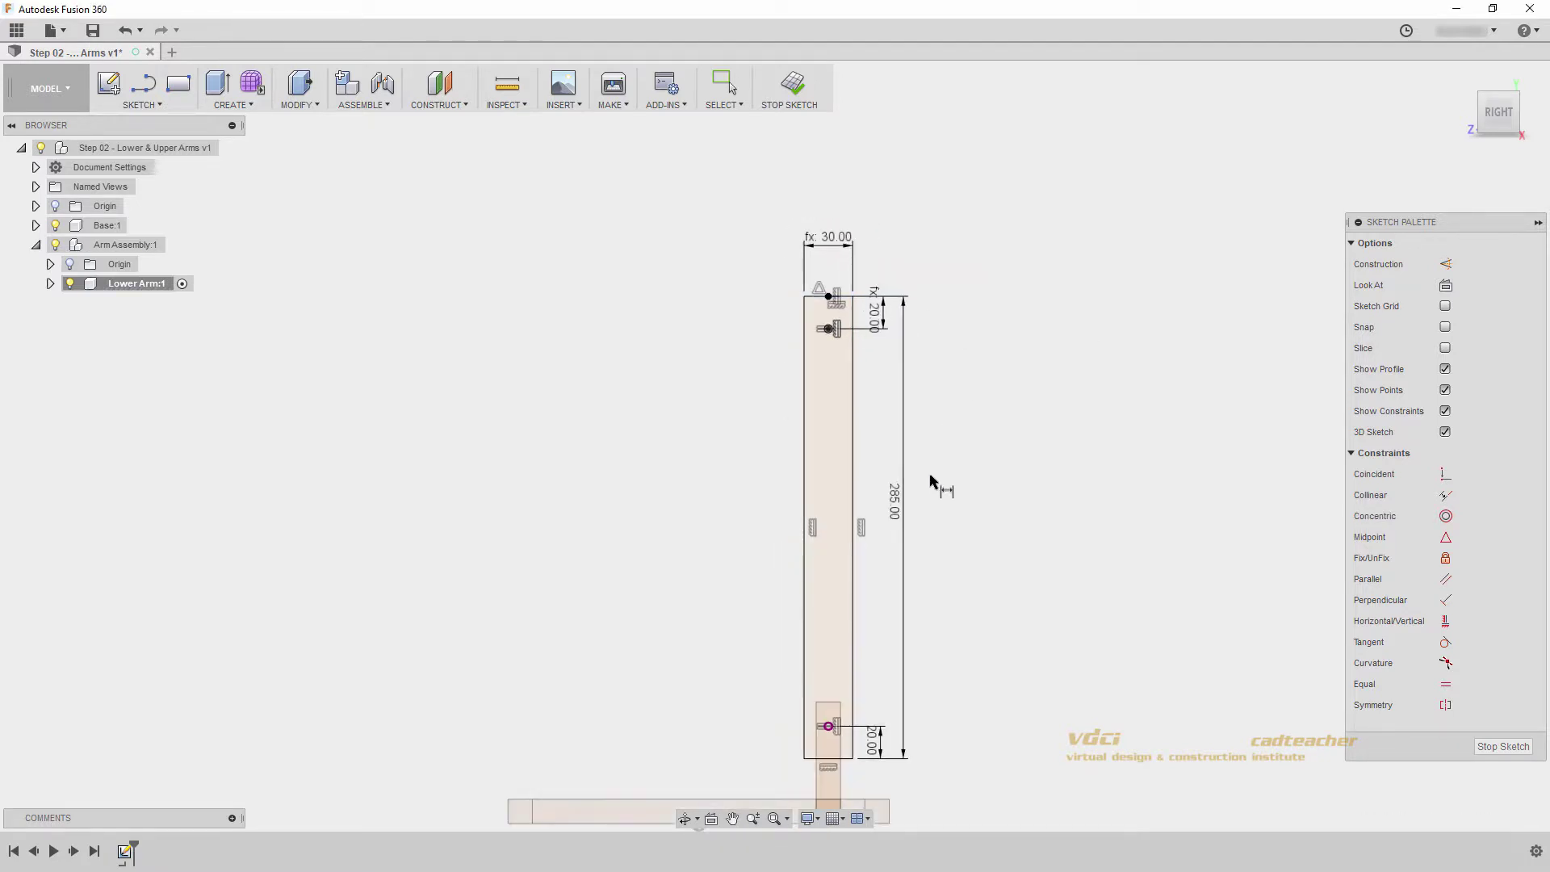
mouse_move(934, 484)
middle_down()
mouse_move(956, 402)
mouse_move(958, 417)
middle_up()
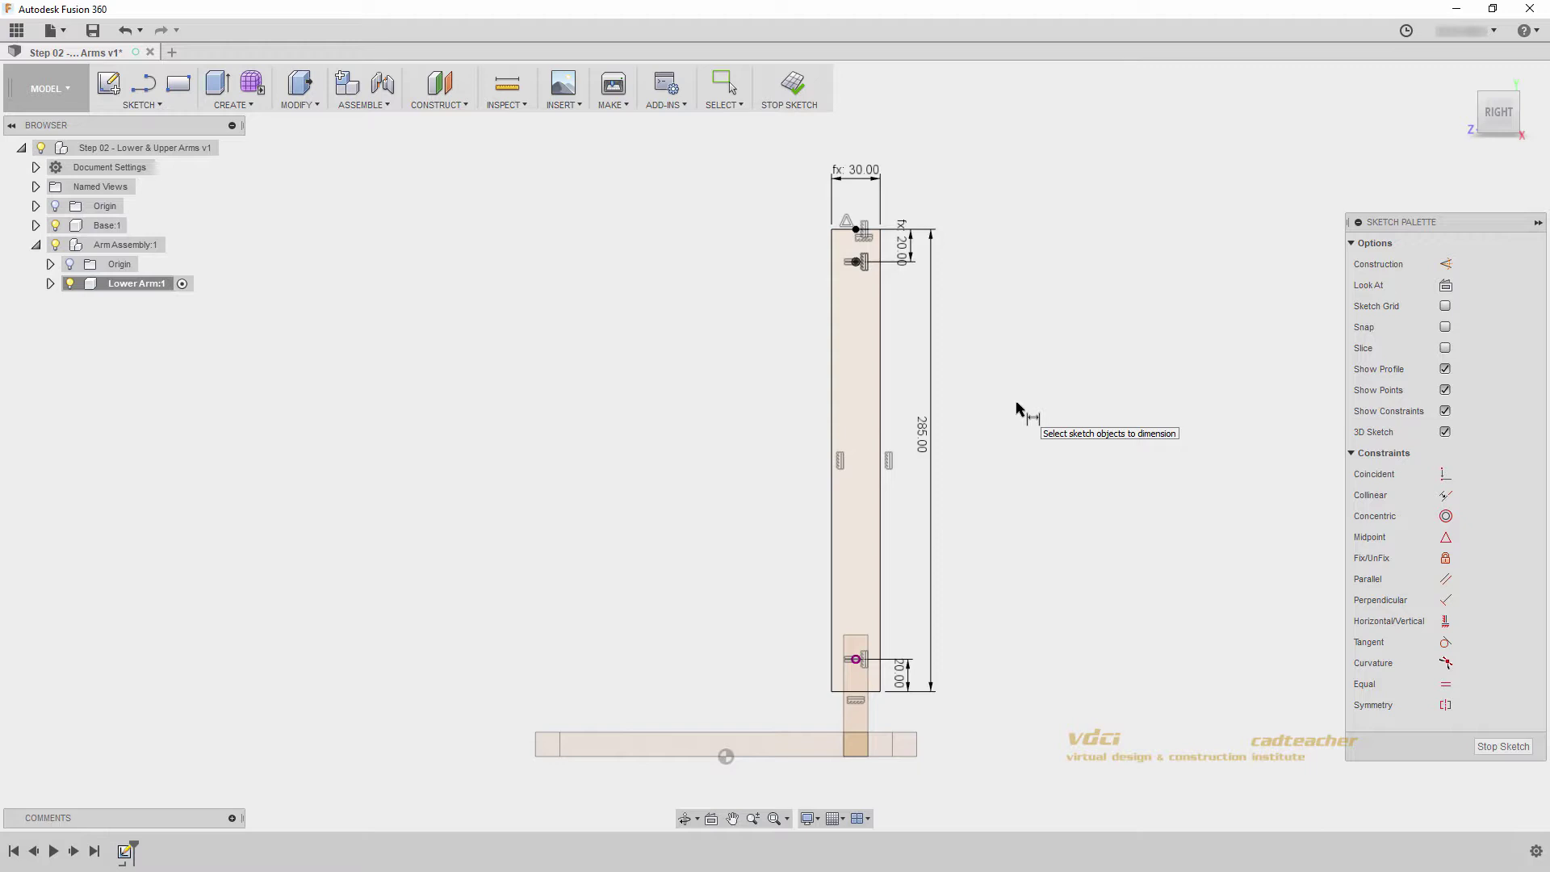
- Finish the sketch and extrude the arm profile, including the area overlapping the post, outward as a new body with both holes left open
click(792, 87)
click(1471, 80)
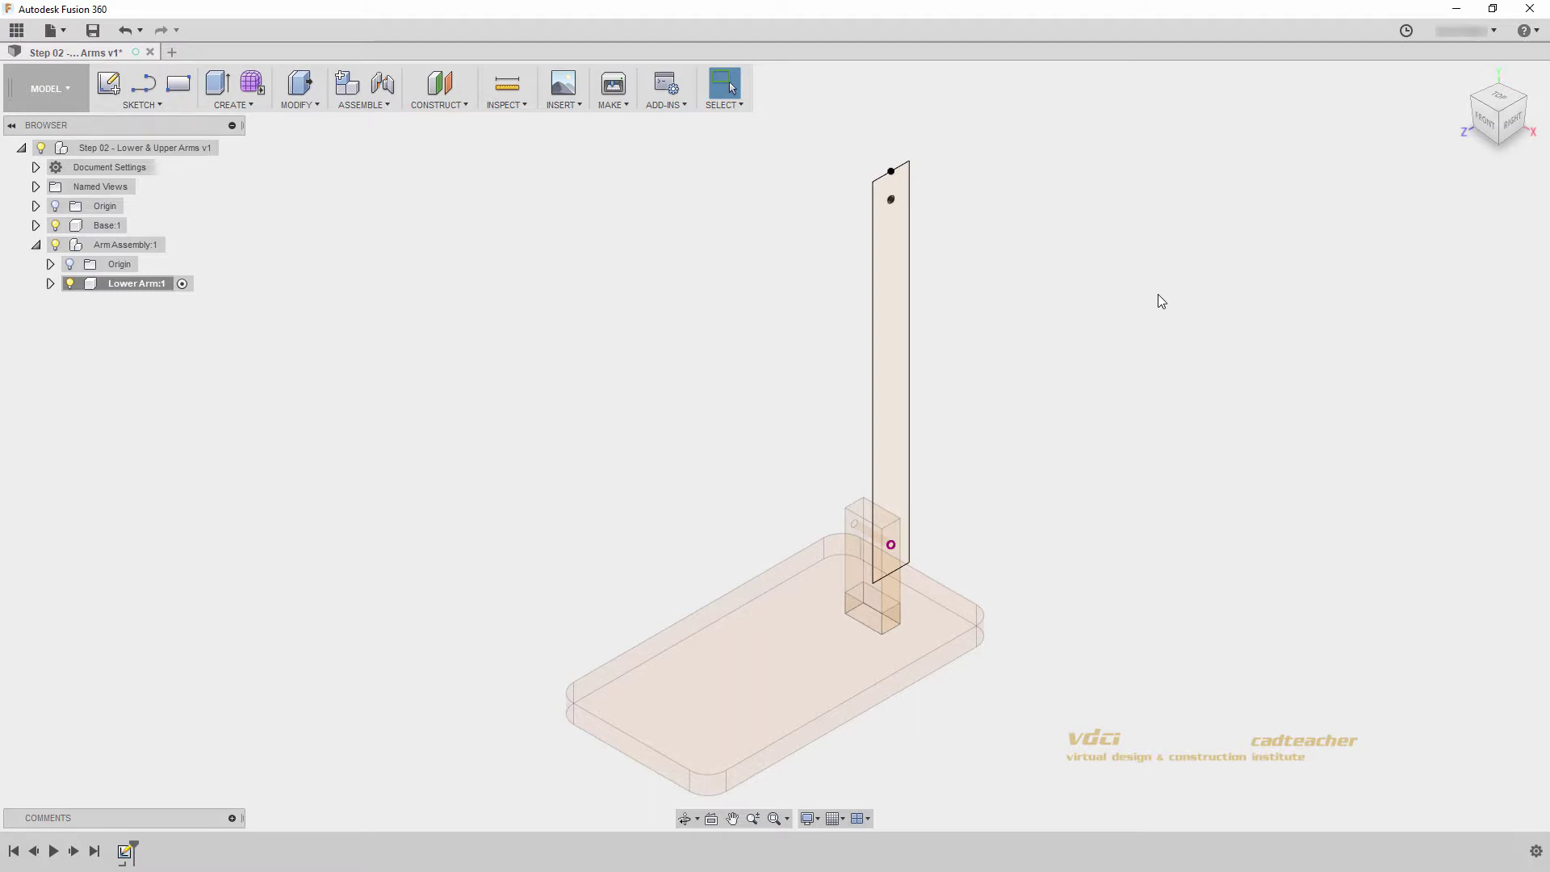
click(225, 86)
click(894, 331)
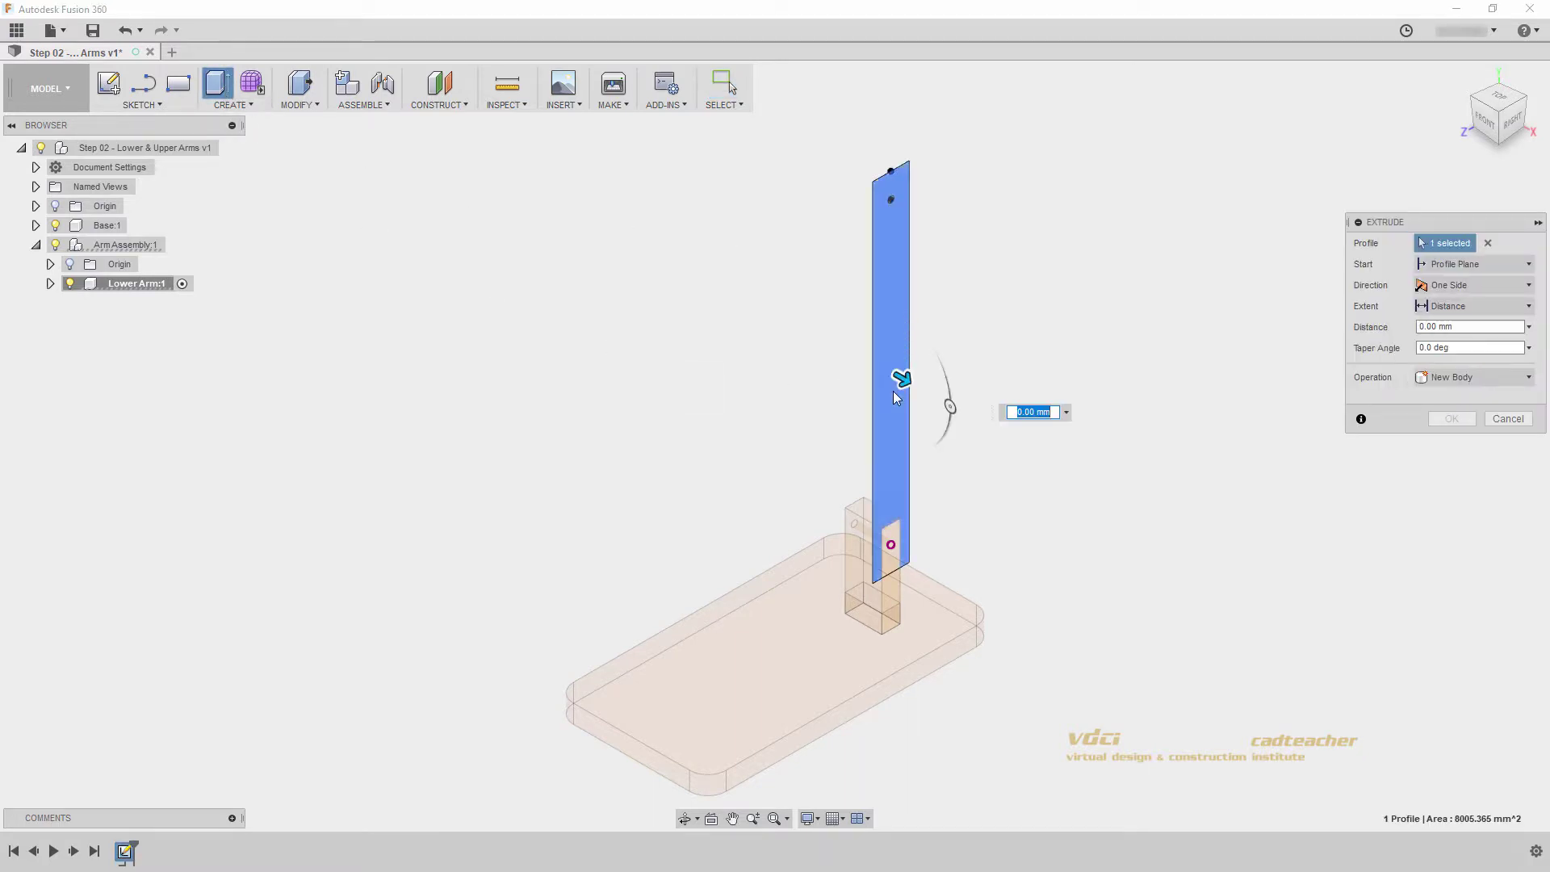
click(890, 545)
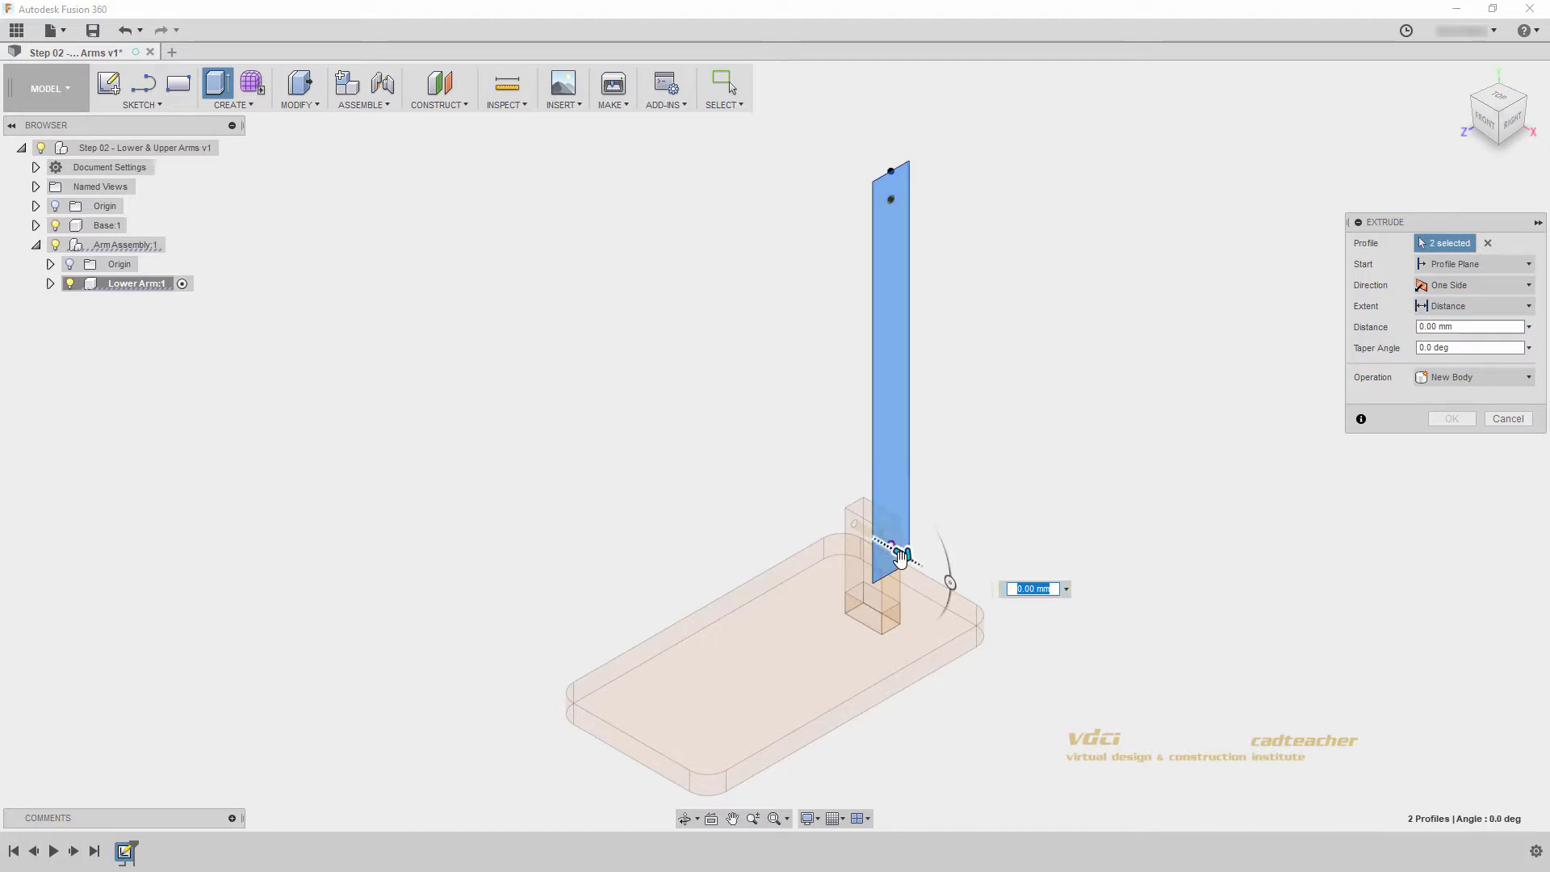
drag(900, 556, 917, 564)
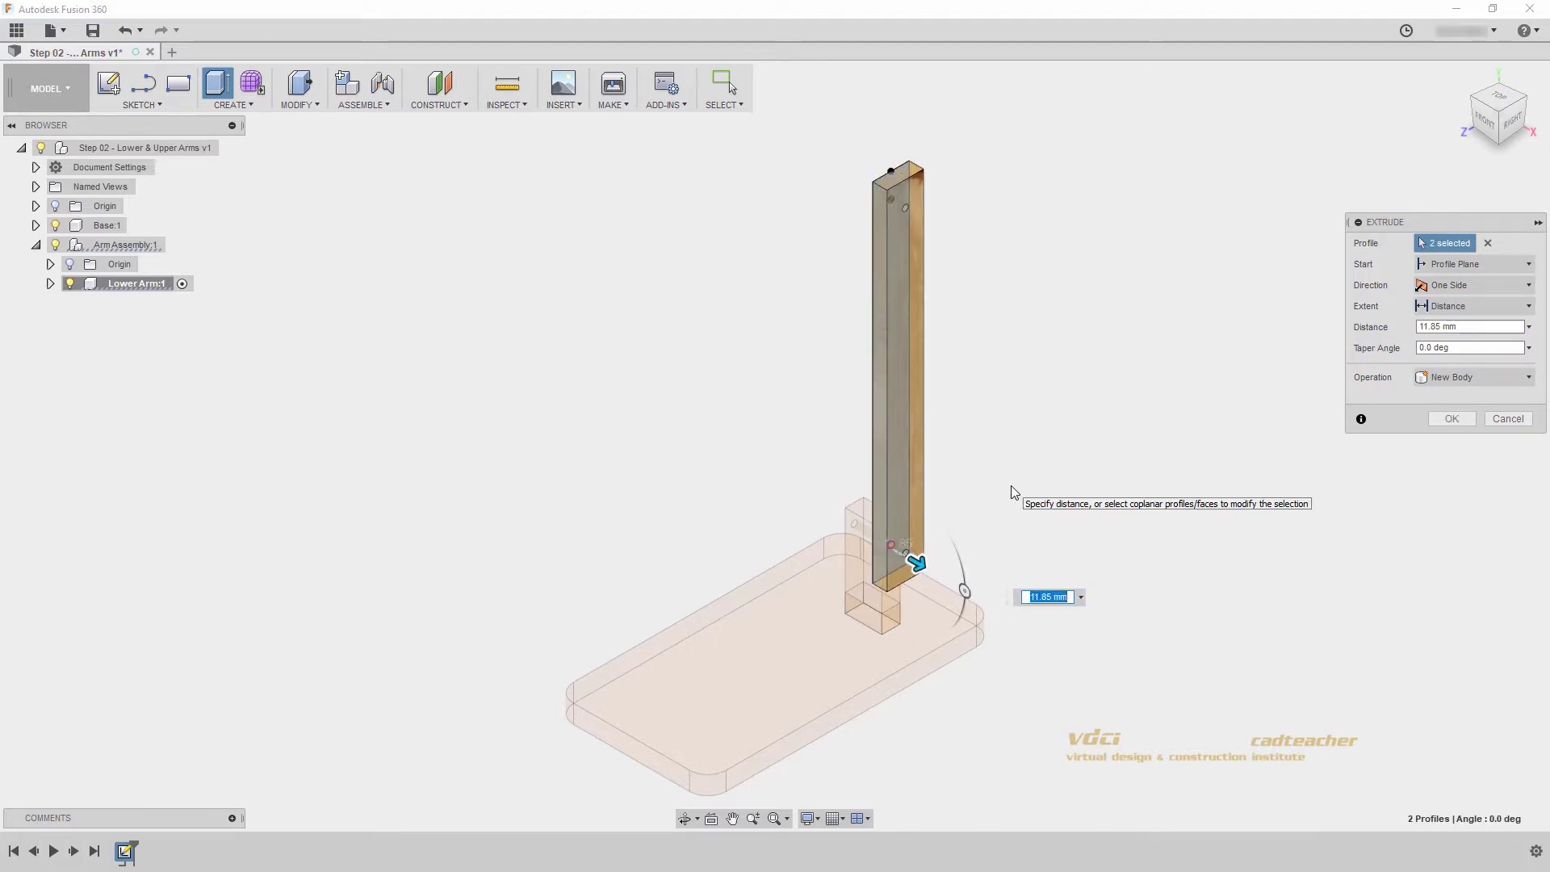
key(Return)
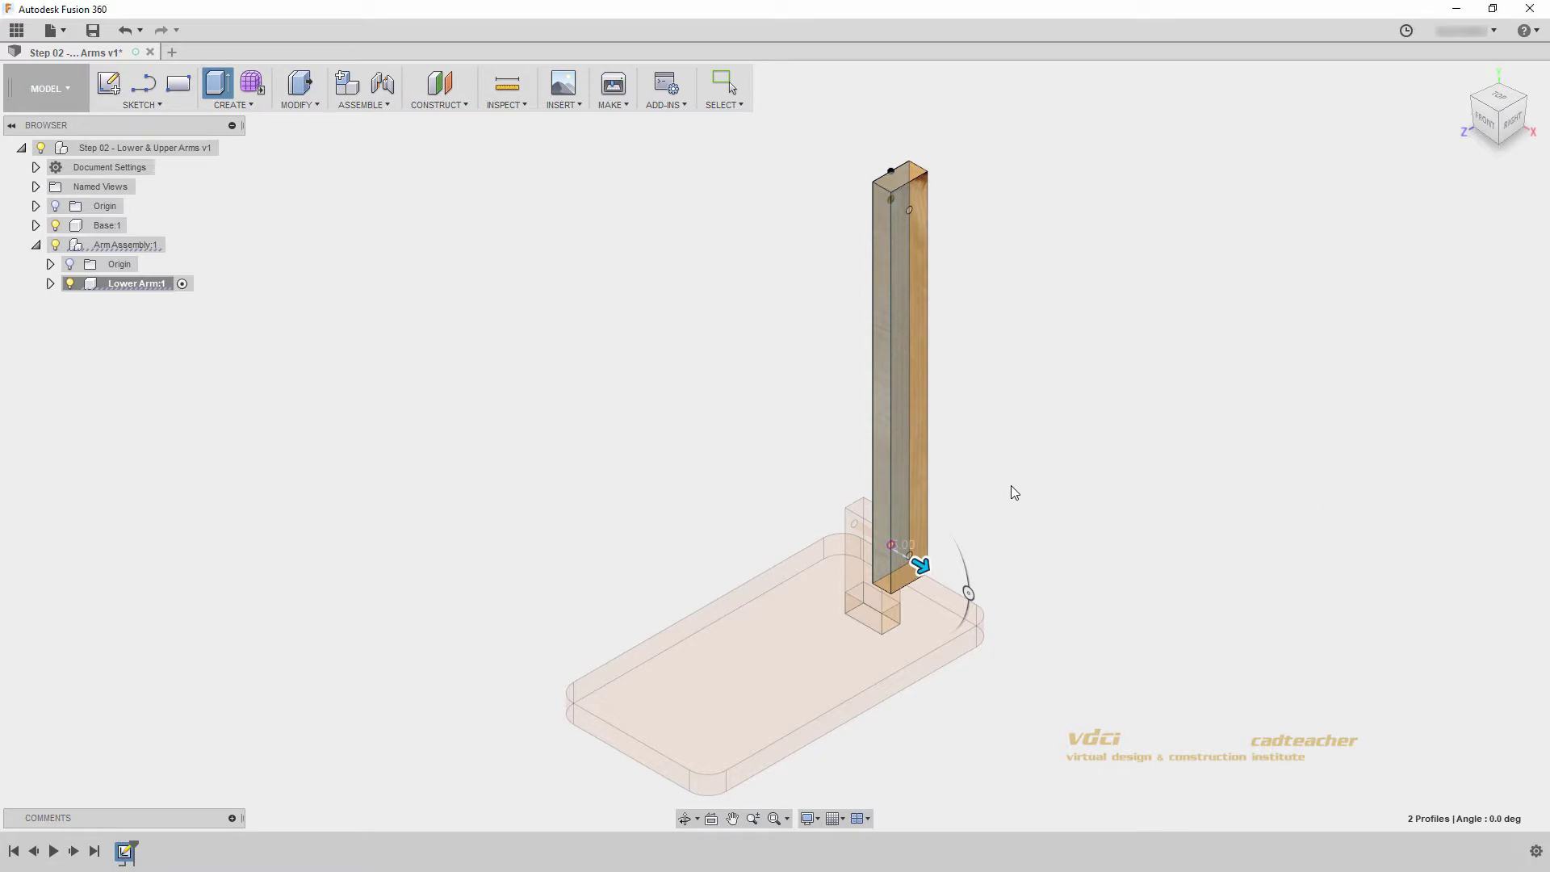
- Examine the bodies and sketches contained in the Lower Arm component
click(50, 283)
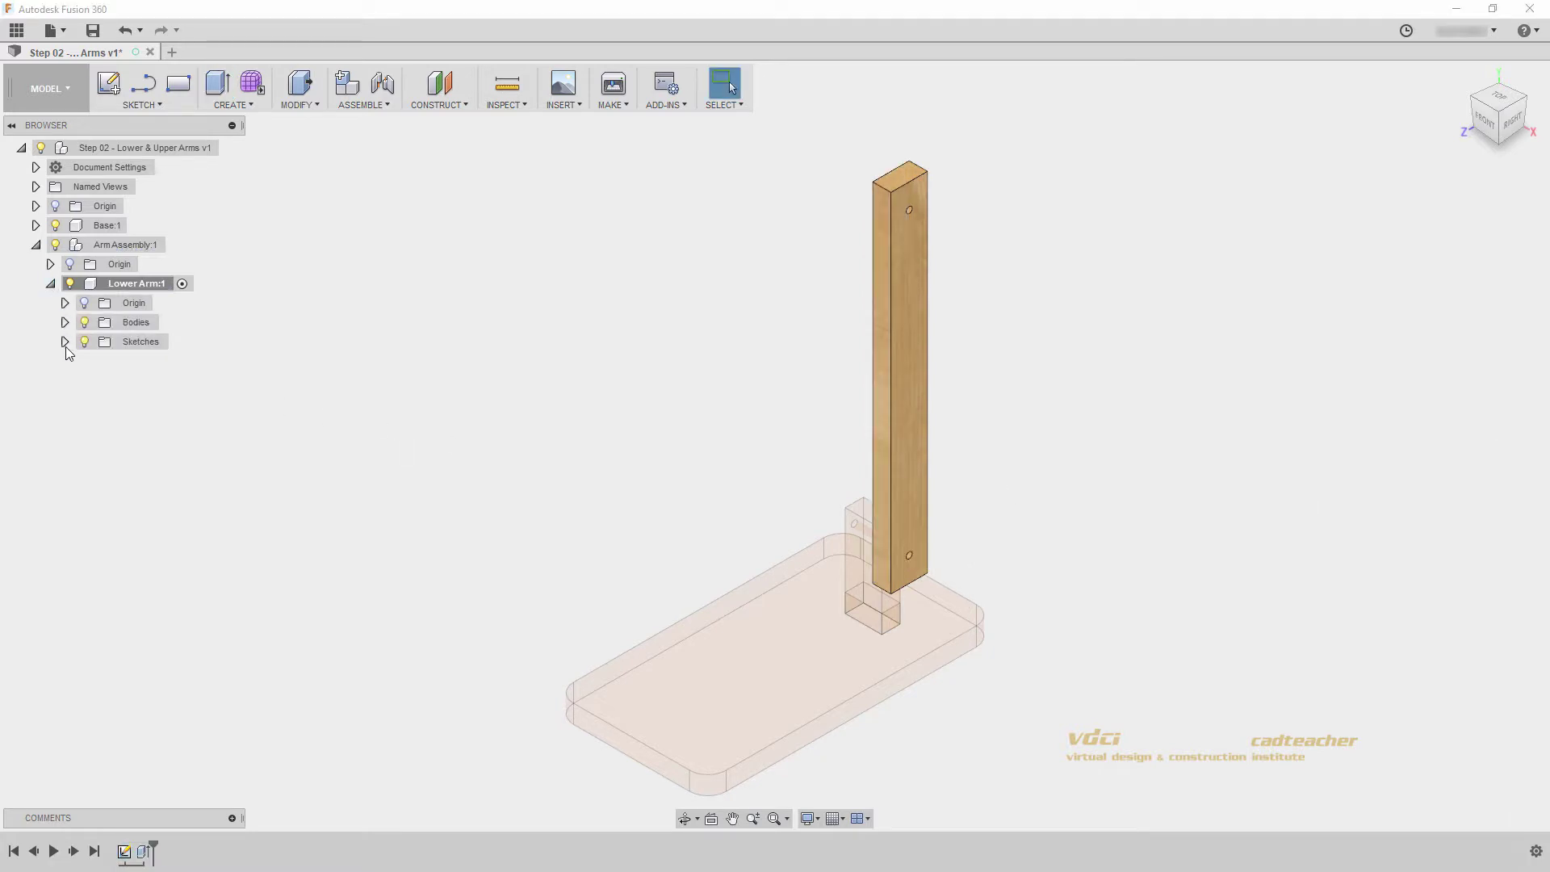
click(65, 341)
click(65, 322)
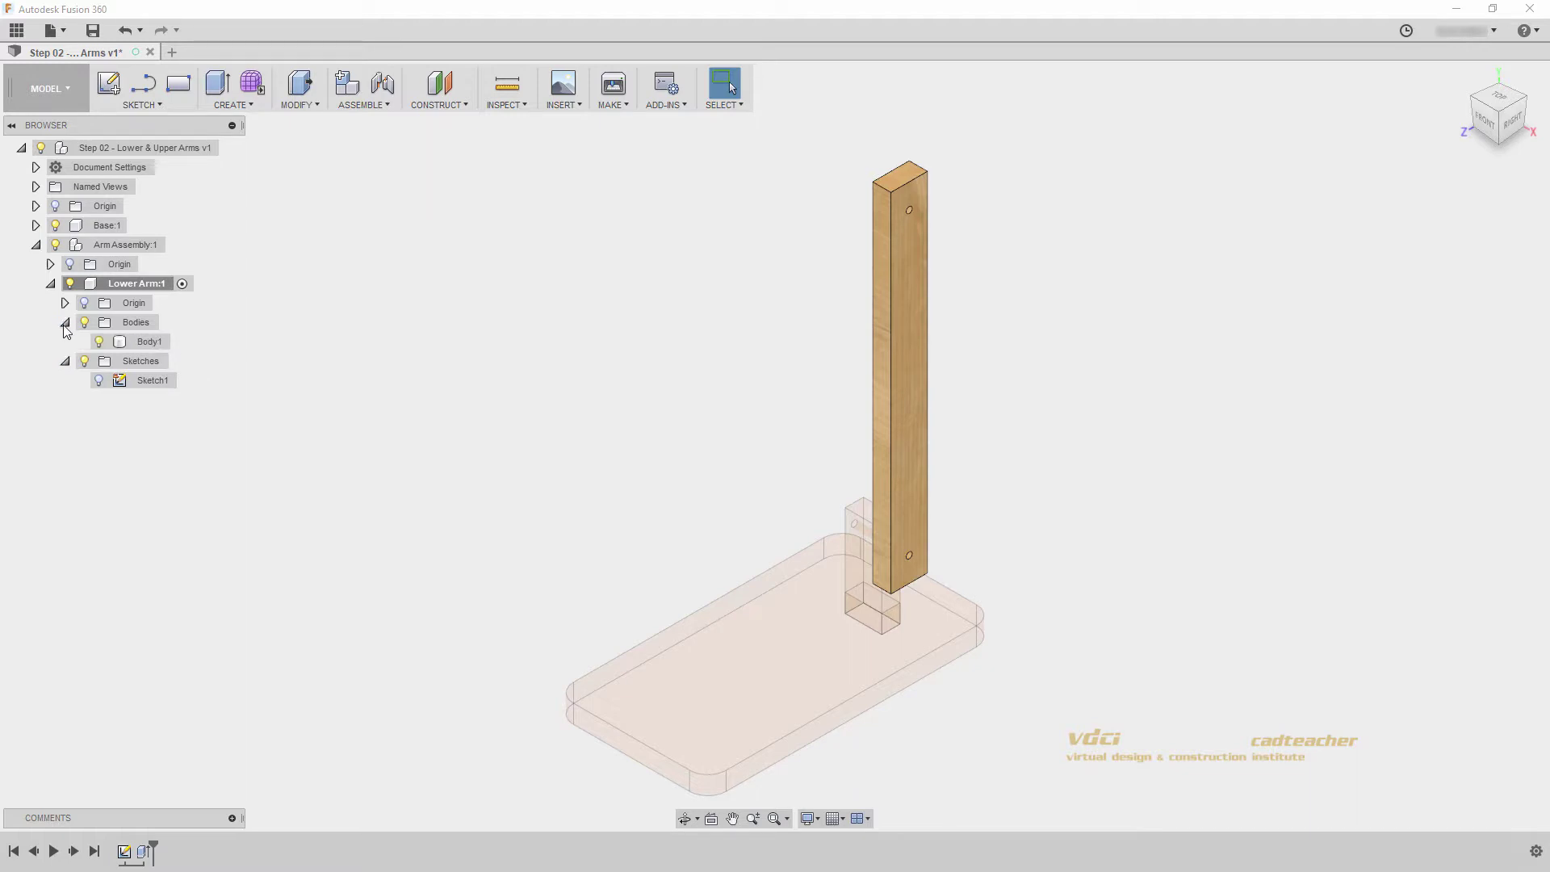
click(65, 322)
click(64, 341)
click(50, 283)
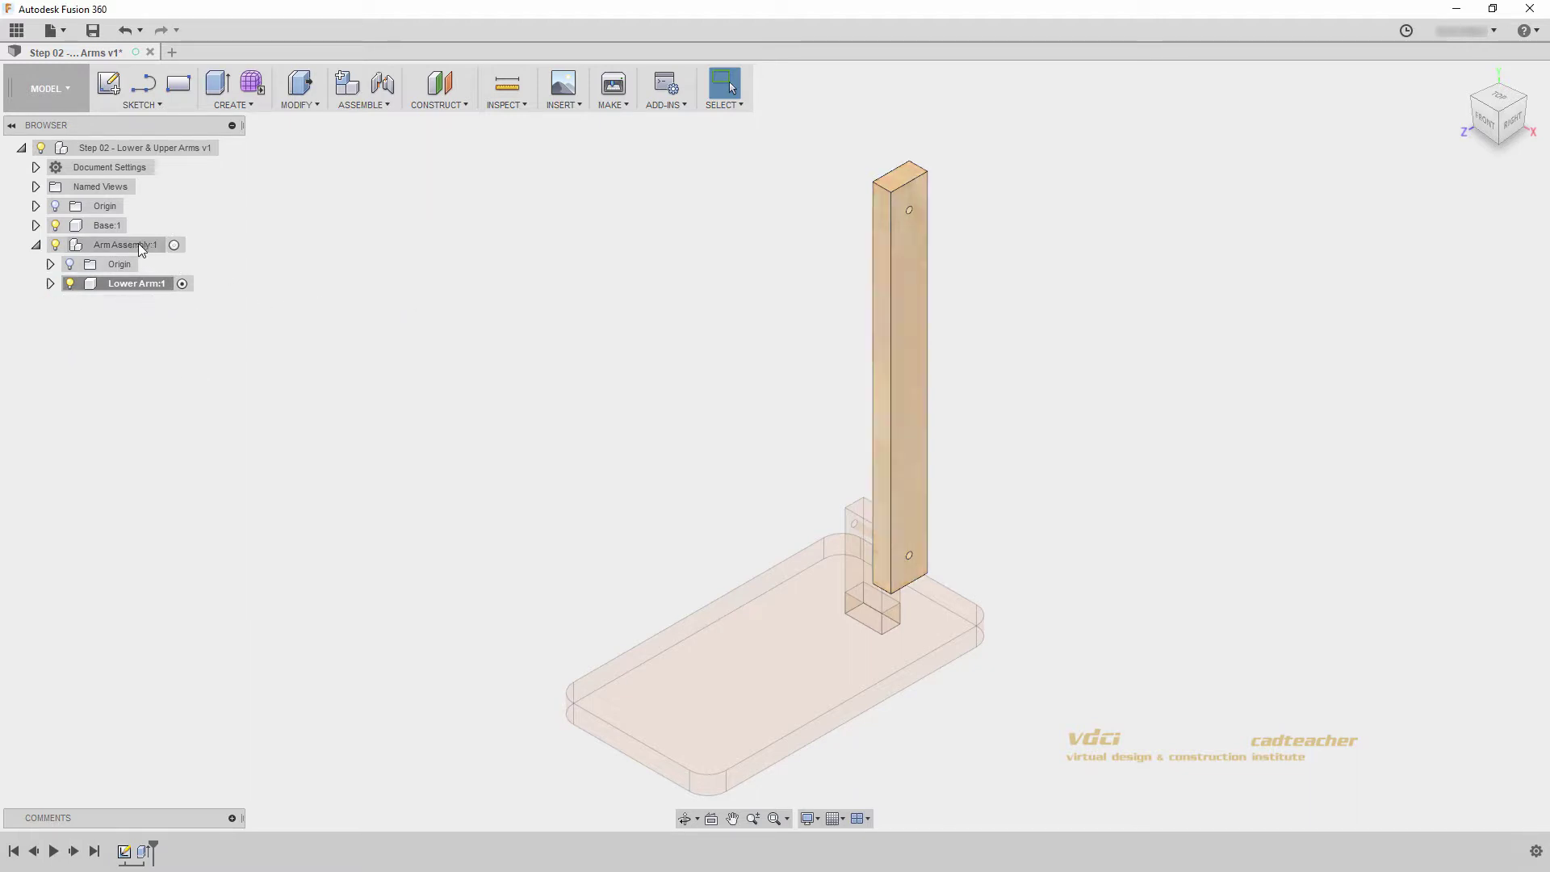
- Activate the Arm Assembly and mirror the Lower Arm component across the vertical YZ origin plane
click(175, 245)
click(175, 245)
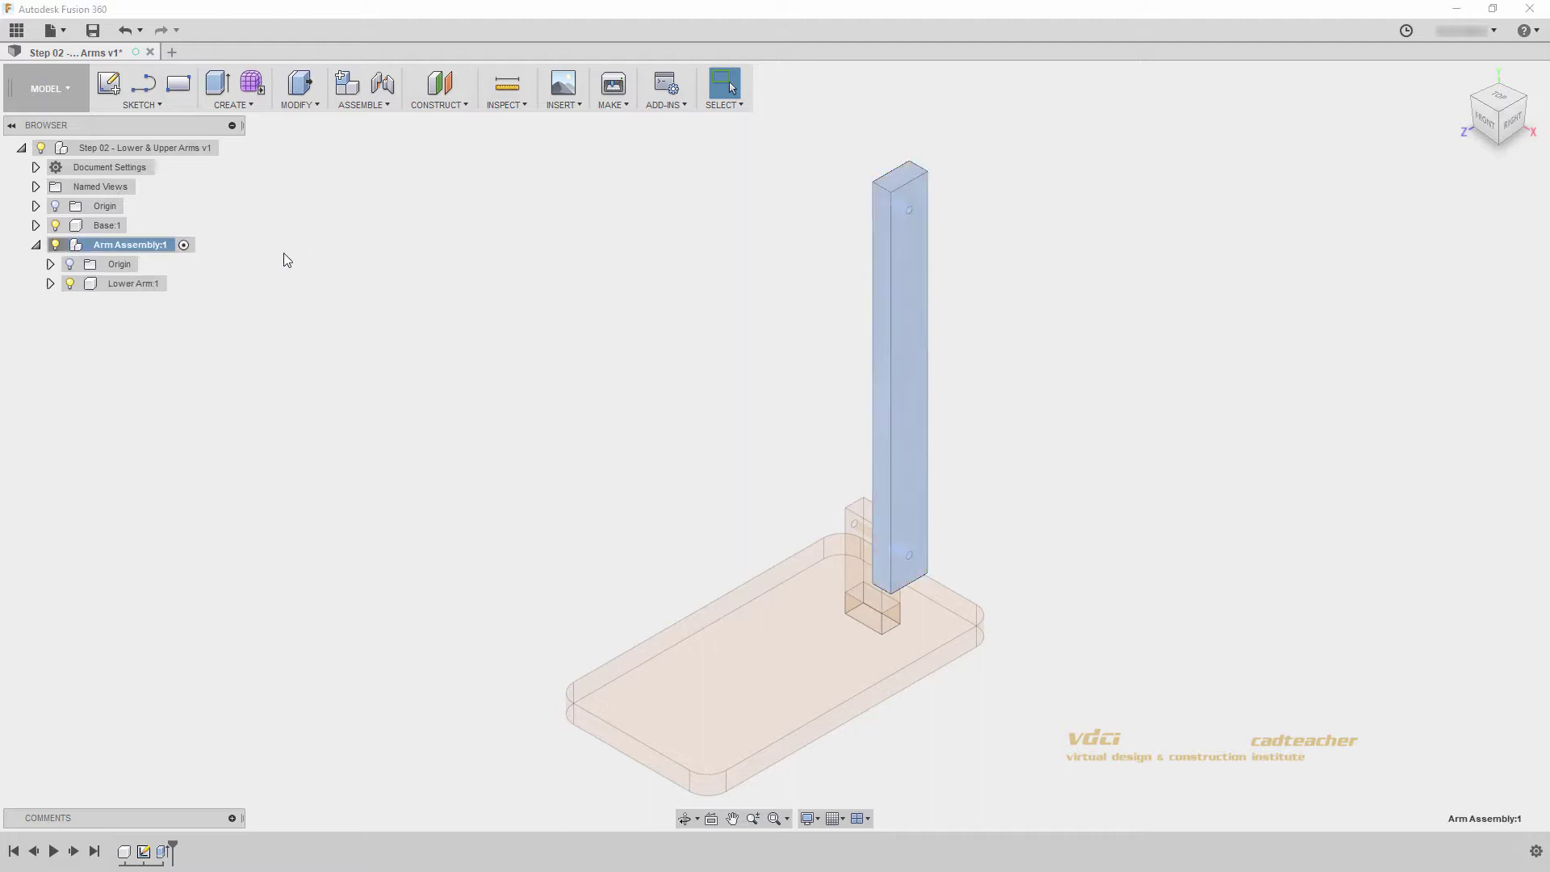
click(251, 106)
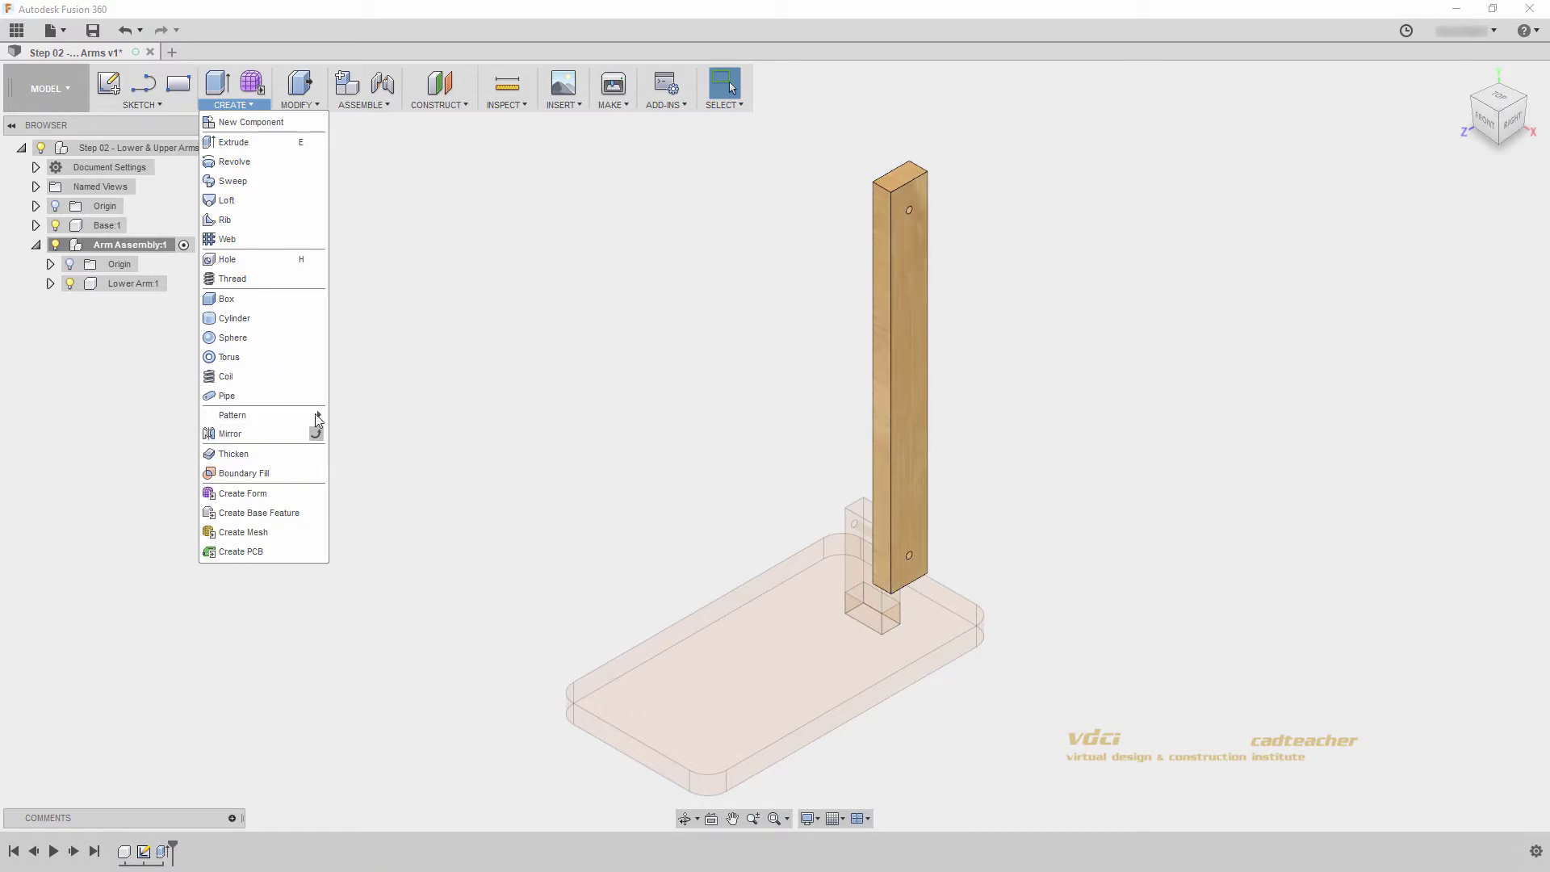
click(226, 433)
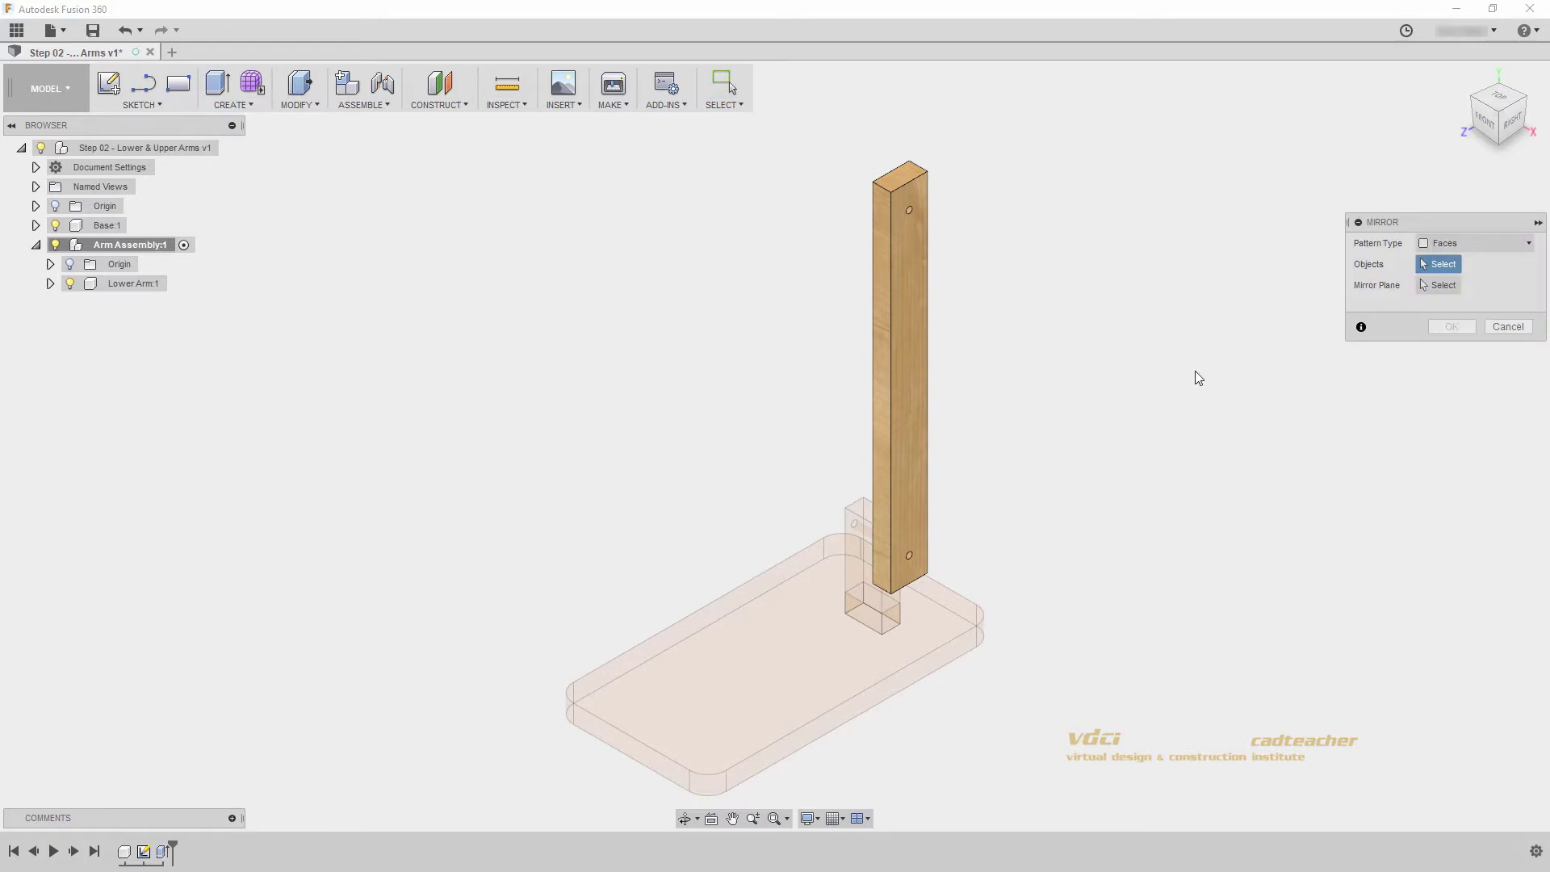
click(1475, 242)
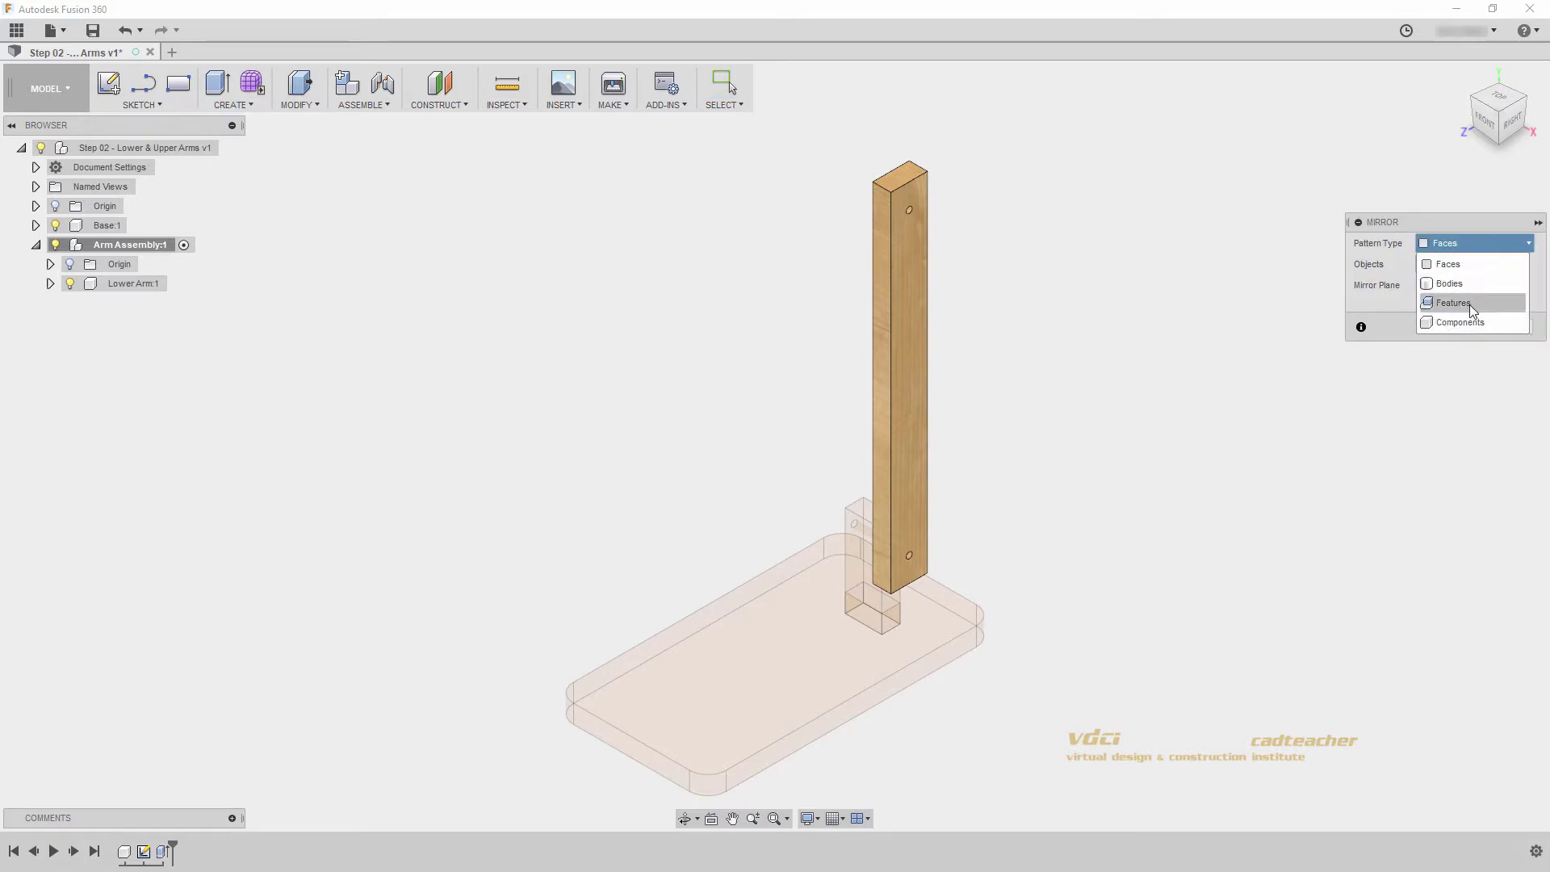
click(1463, 322)
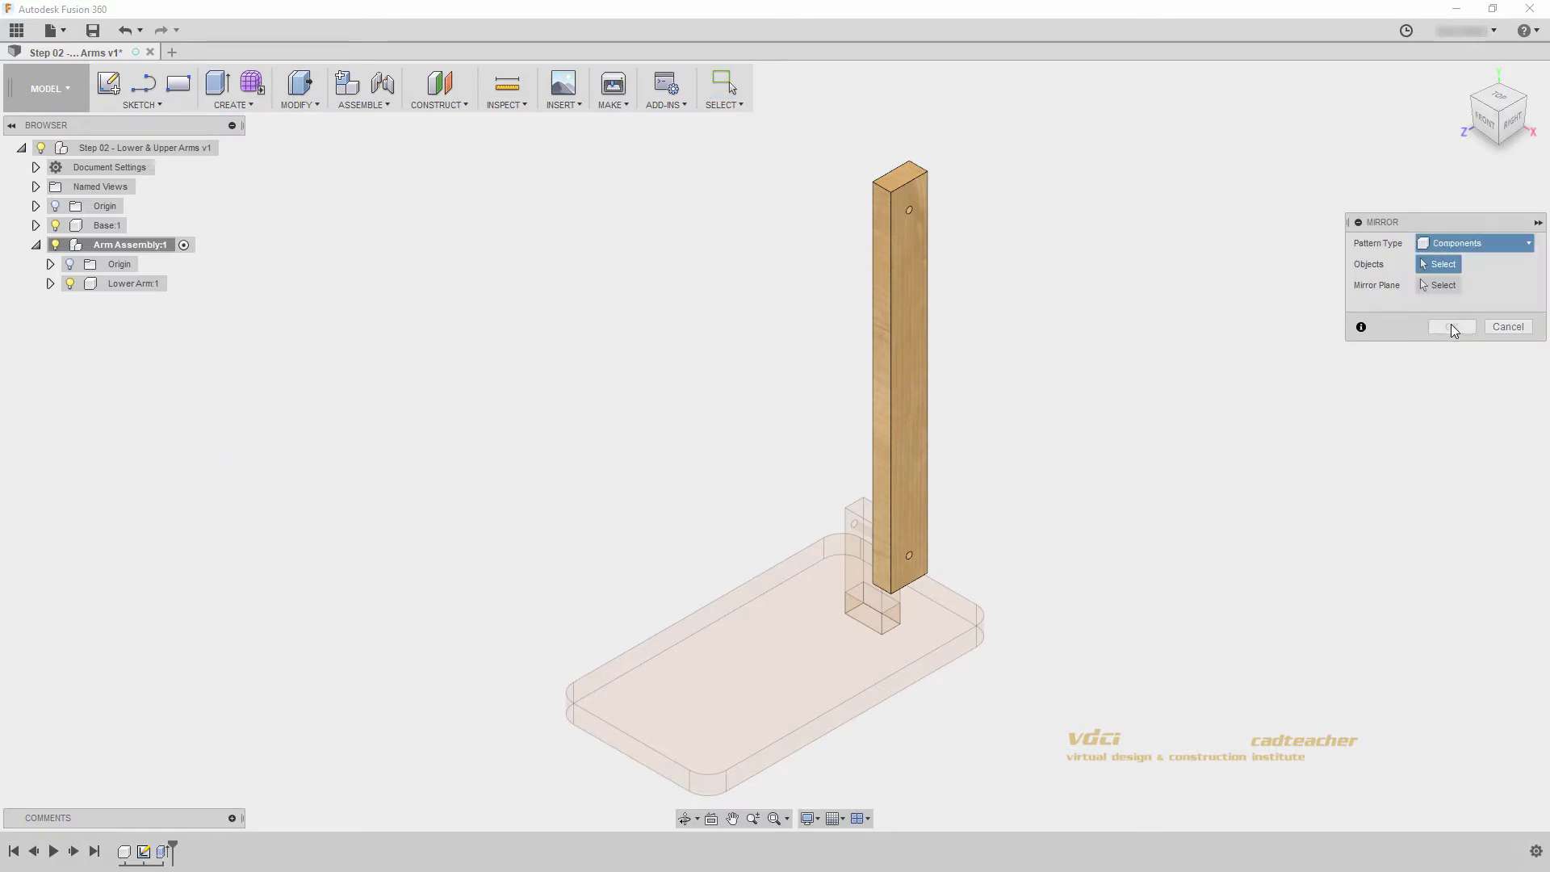
click(902, 314)
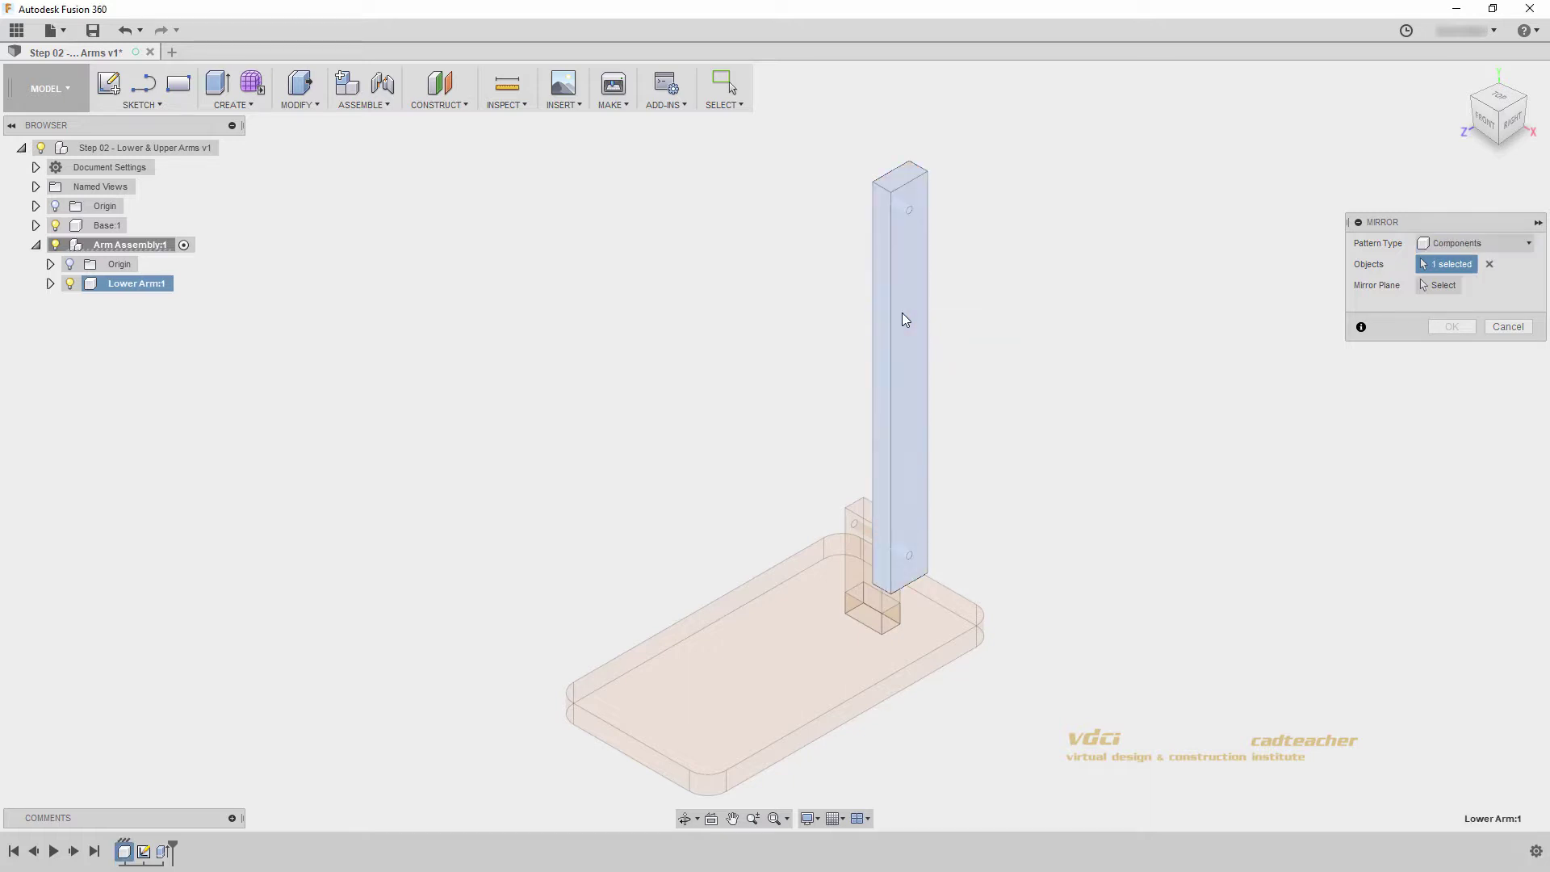
click(1435, 287)
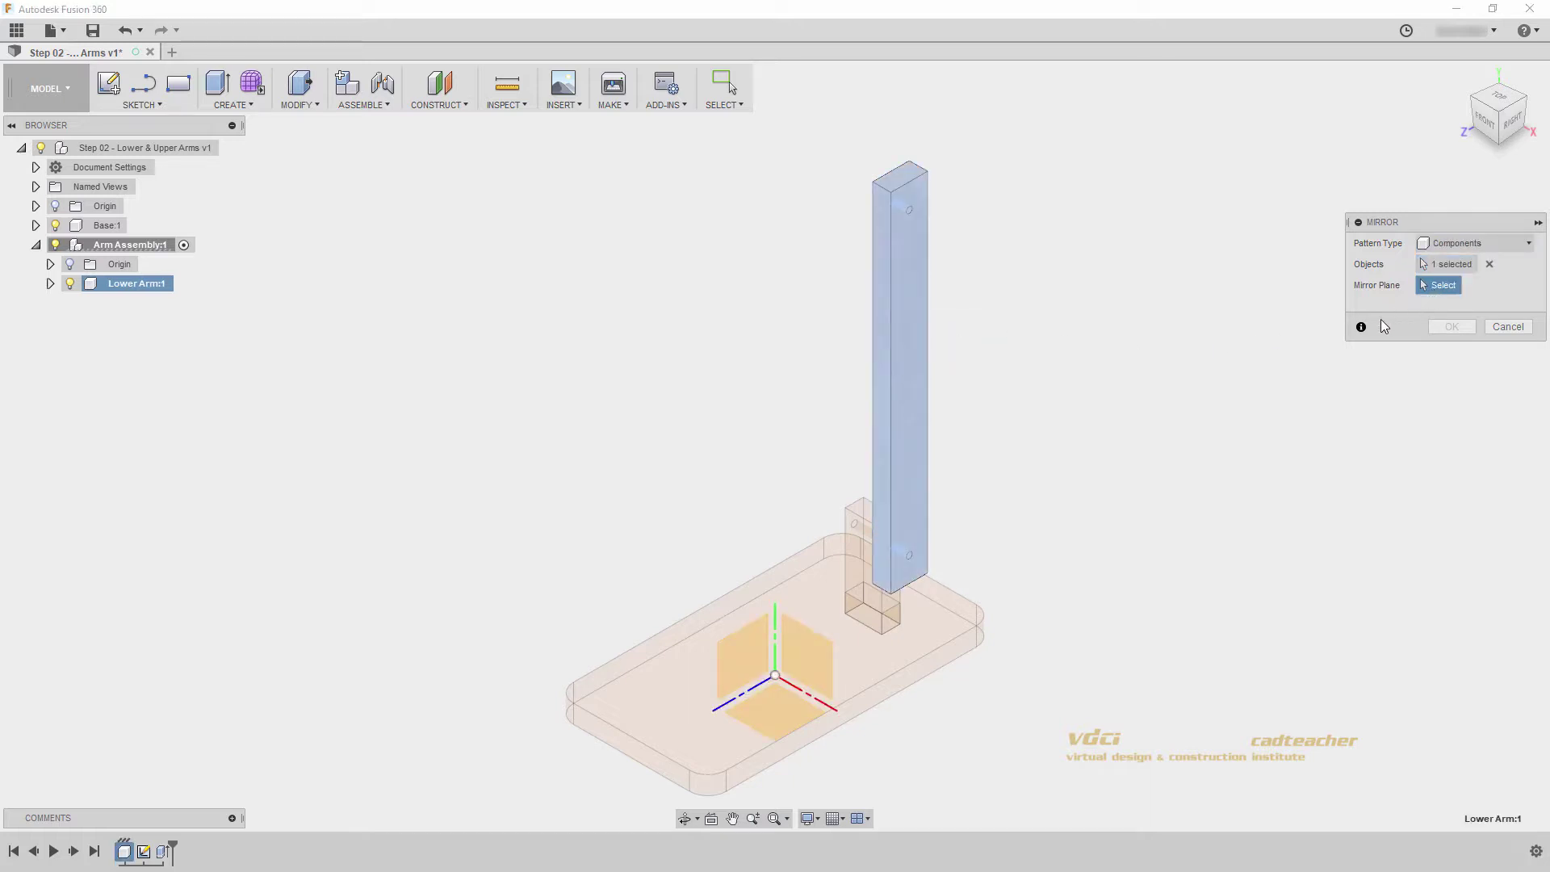
click(739, 651)
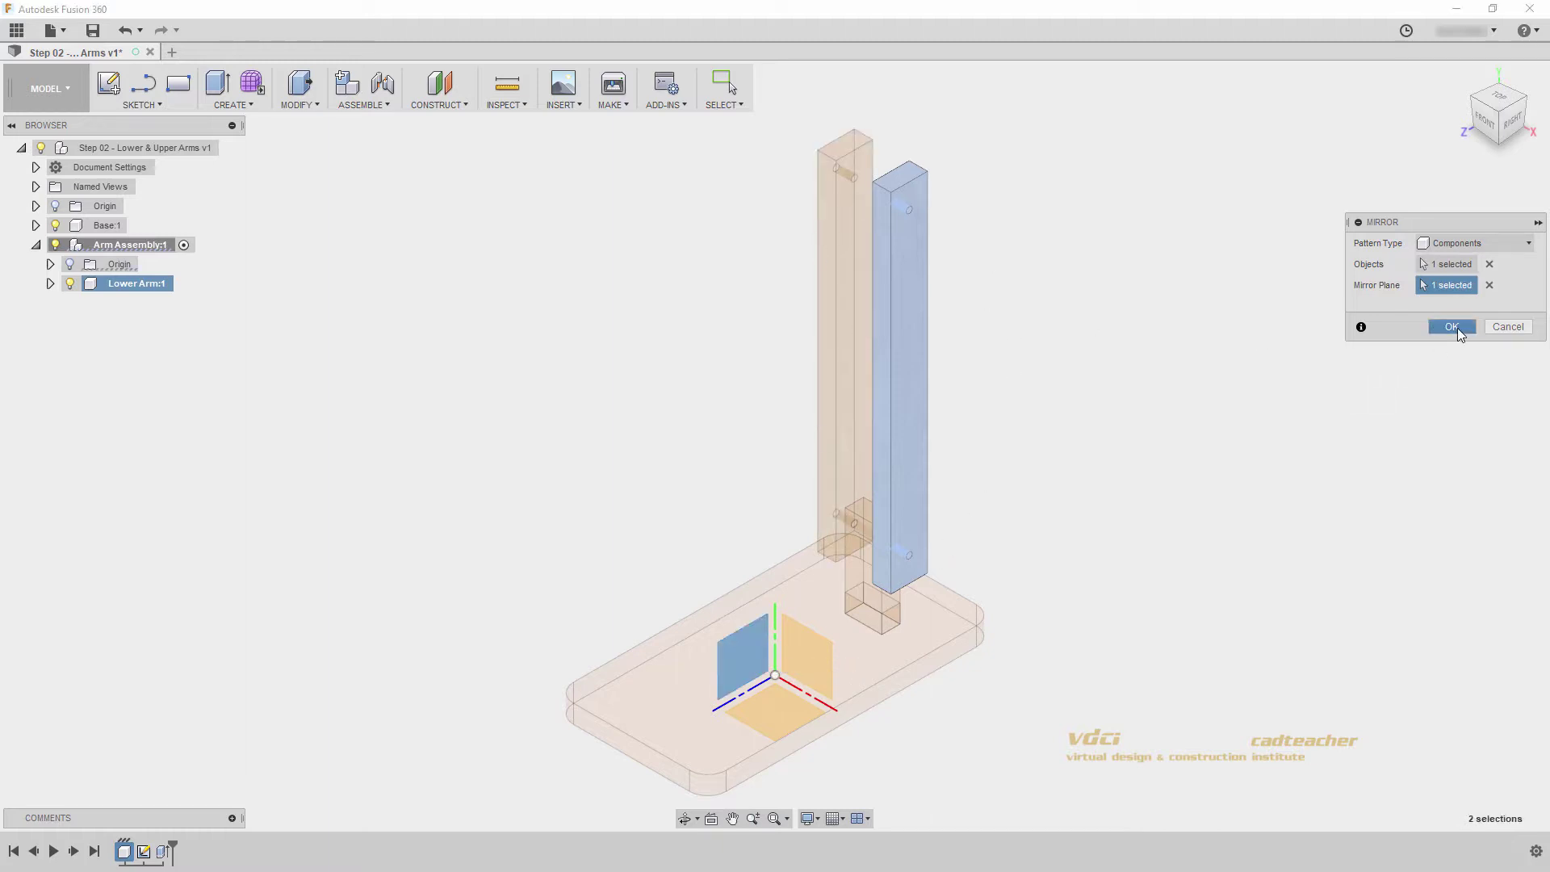
click(1456, 327)
- Create a new component inside the Arm Assembly and name it Upper Arm
shift+middle_drag(1086, 416, 1010, 495)
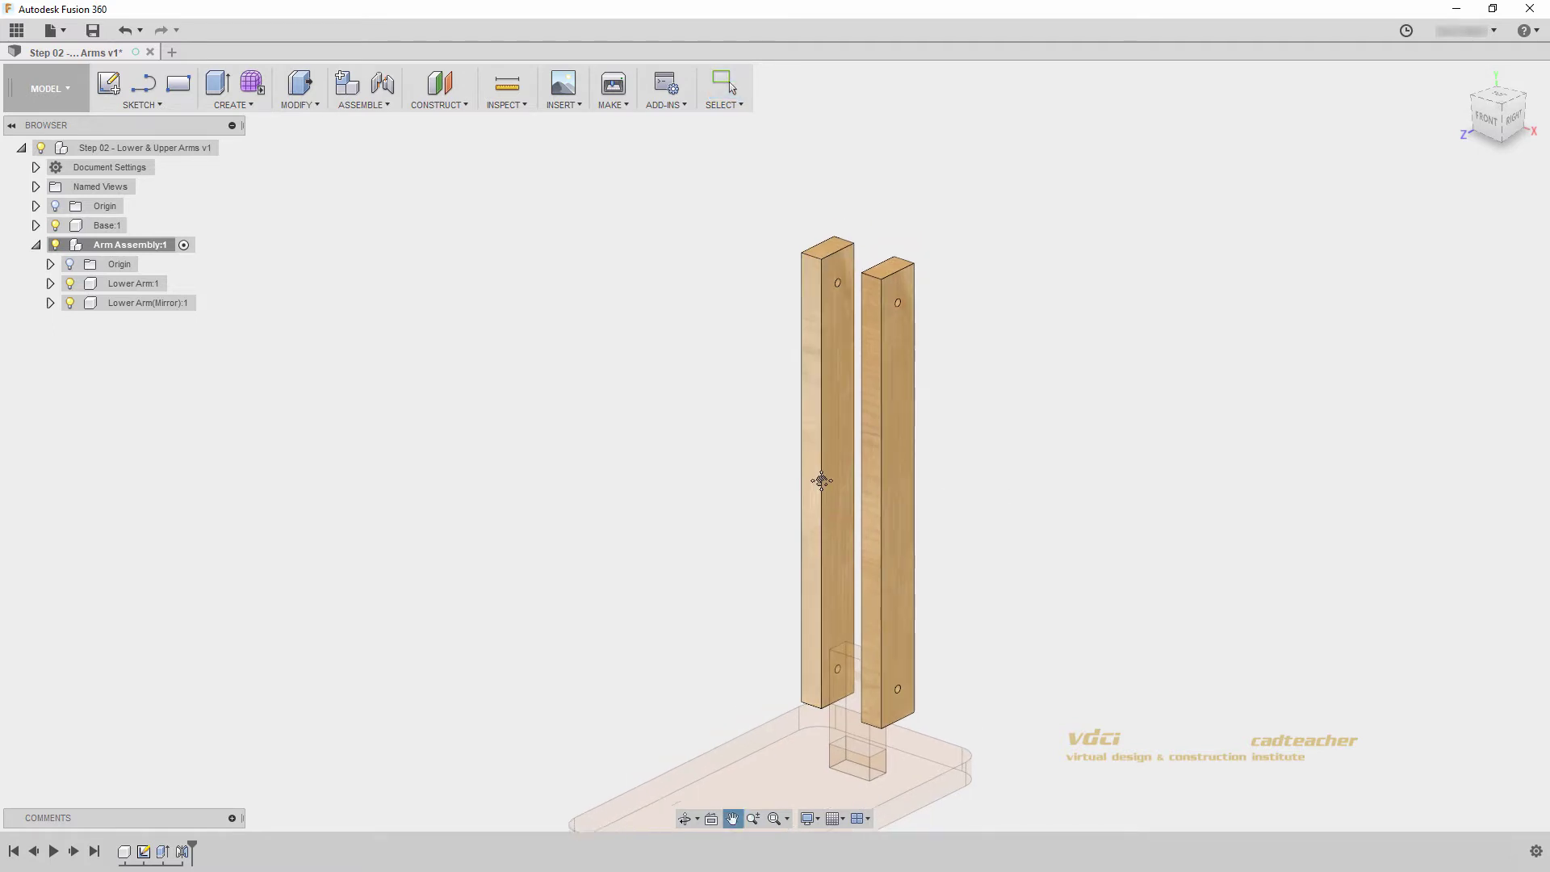
middle_drag(820, 481, 865, 390)
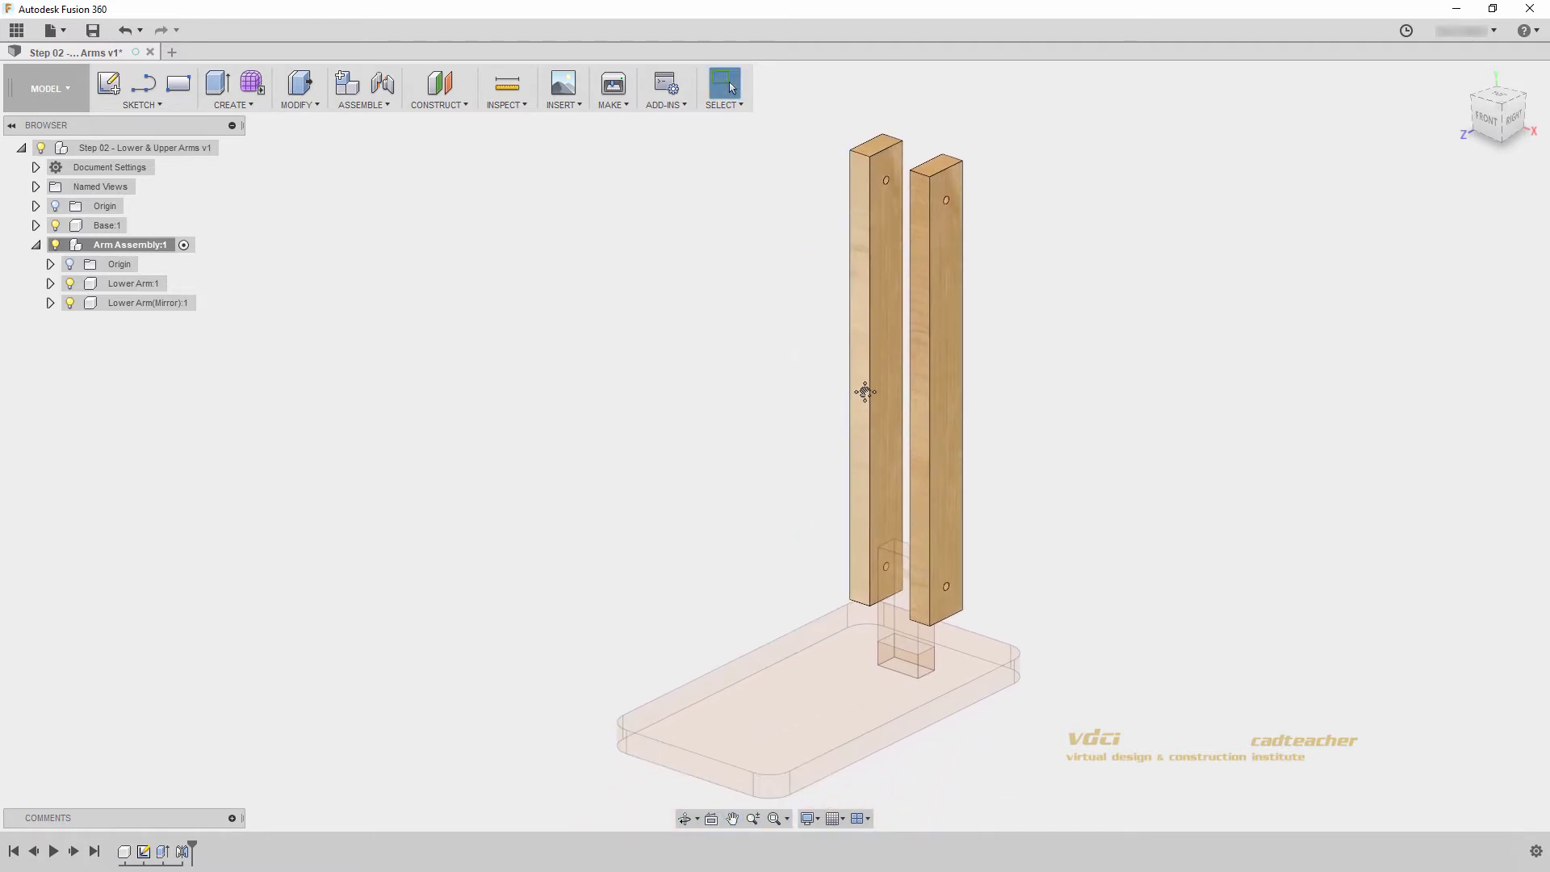
right_click(140, 244)
key(Escape)
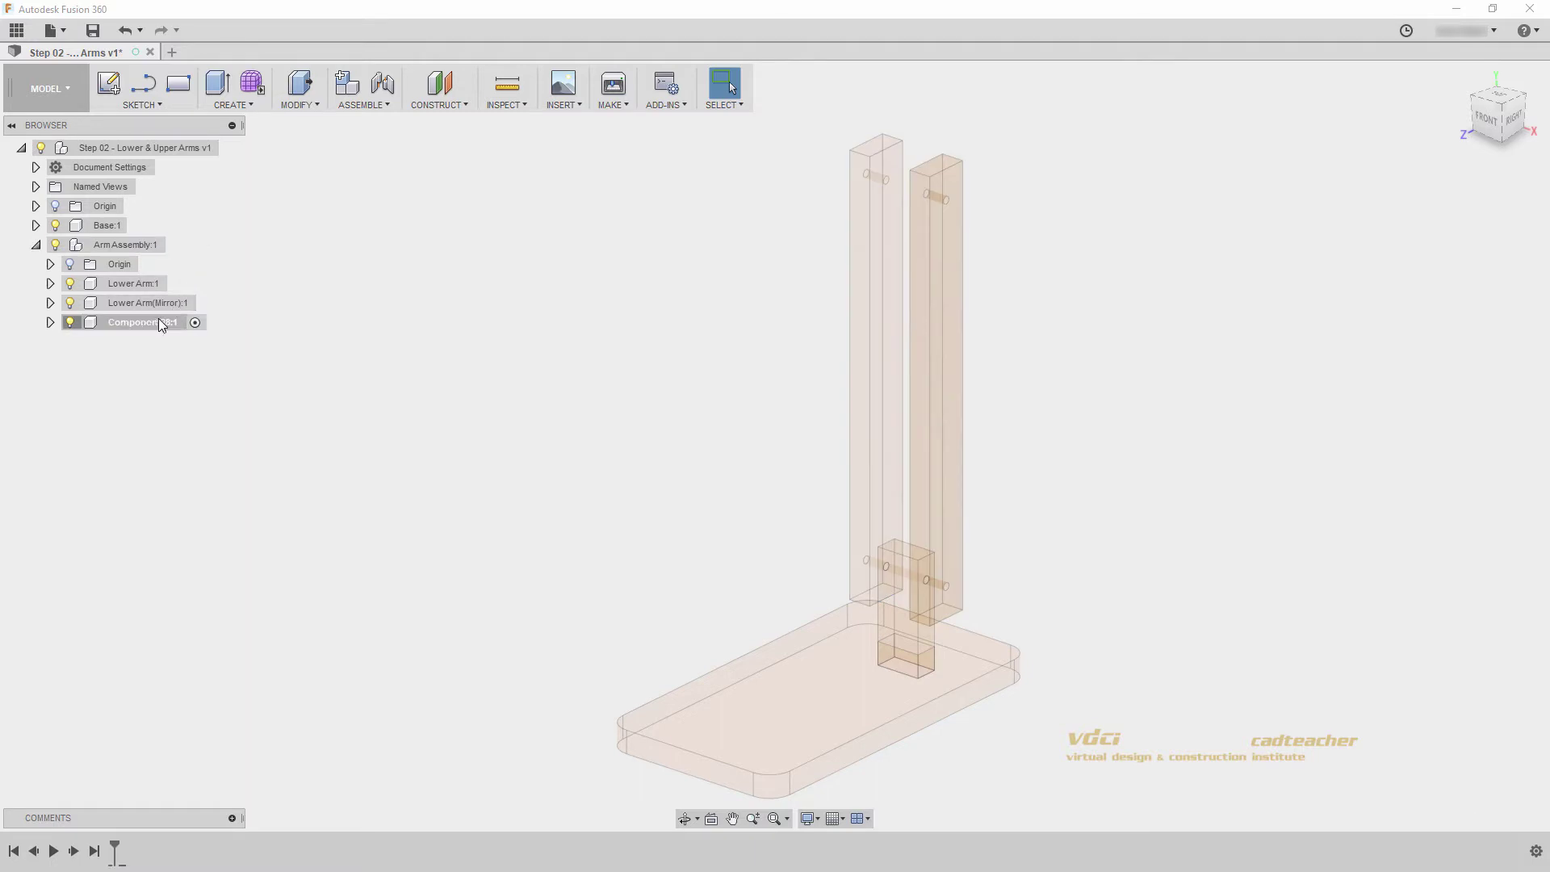
click(147, 323)
text(Upper Arm)
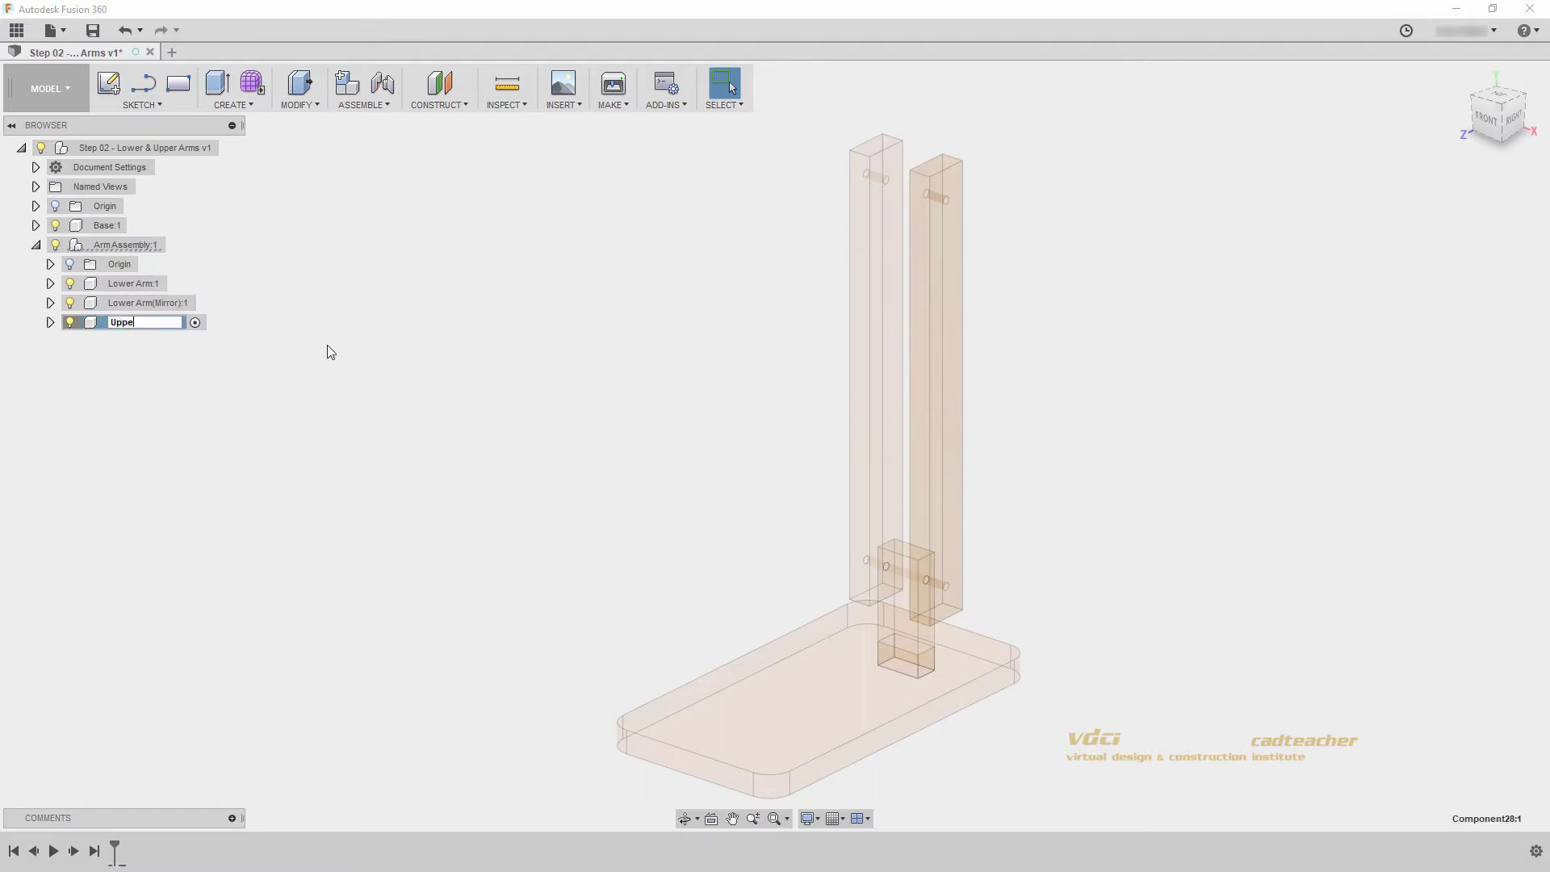
key(Return)
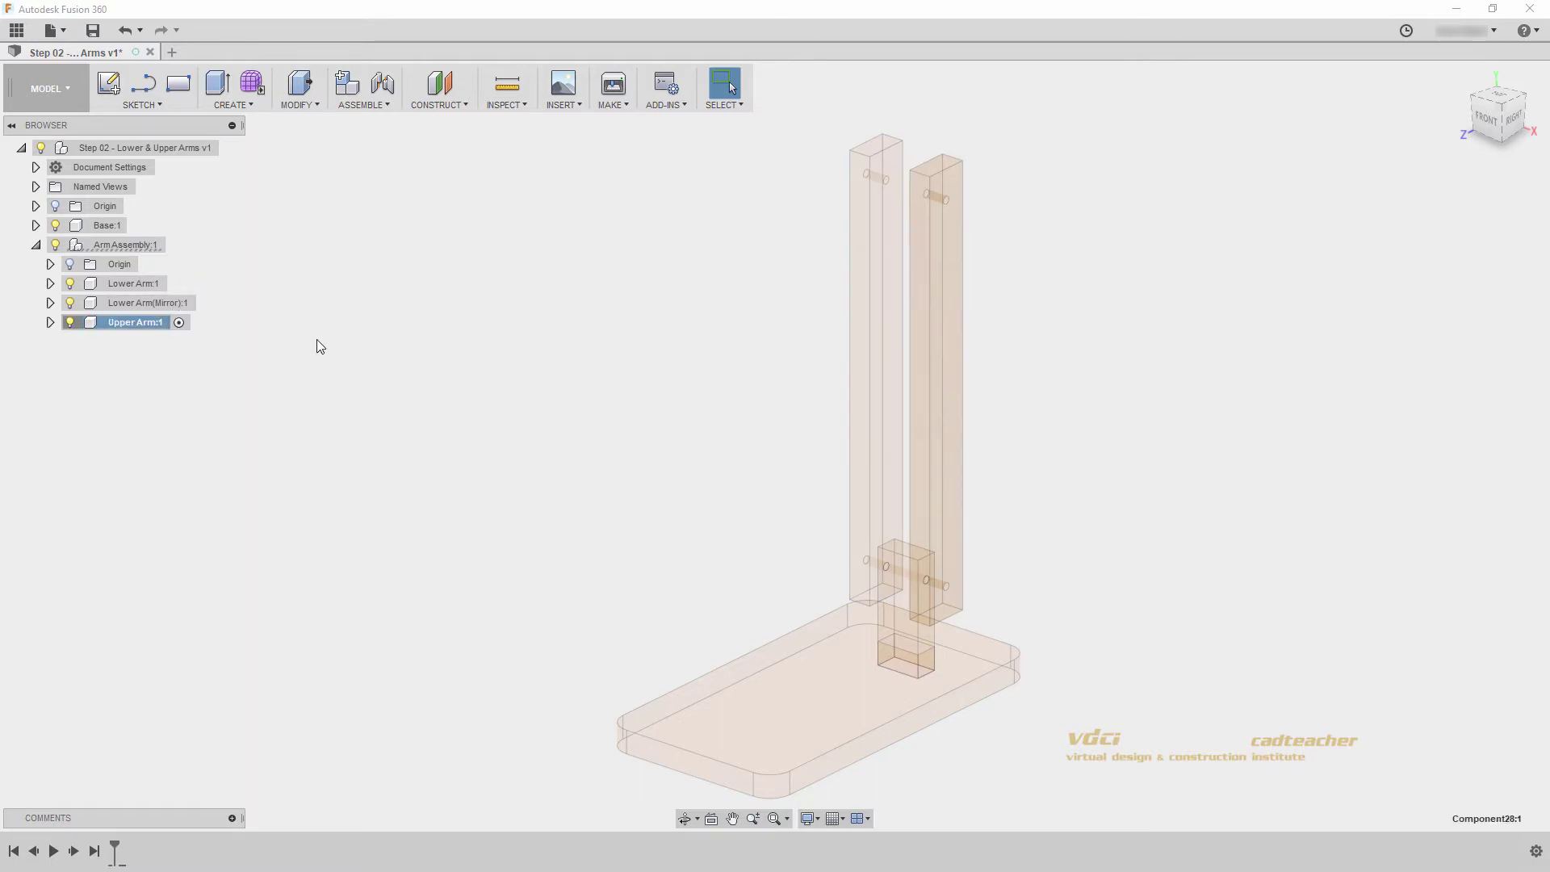
- Start a sketch on the YZ origin plane and draw a tall two-point rectangle overlapping the lower arm's upper end and enclosing its hole
click(115, 86)
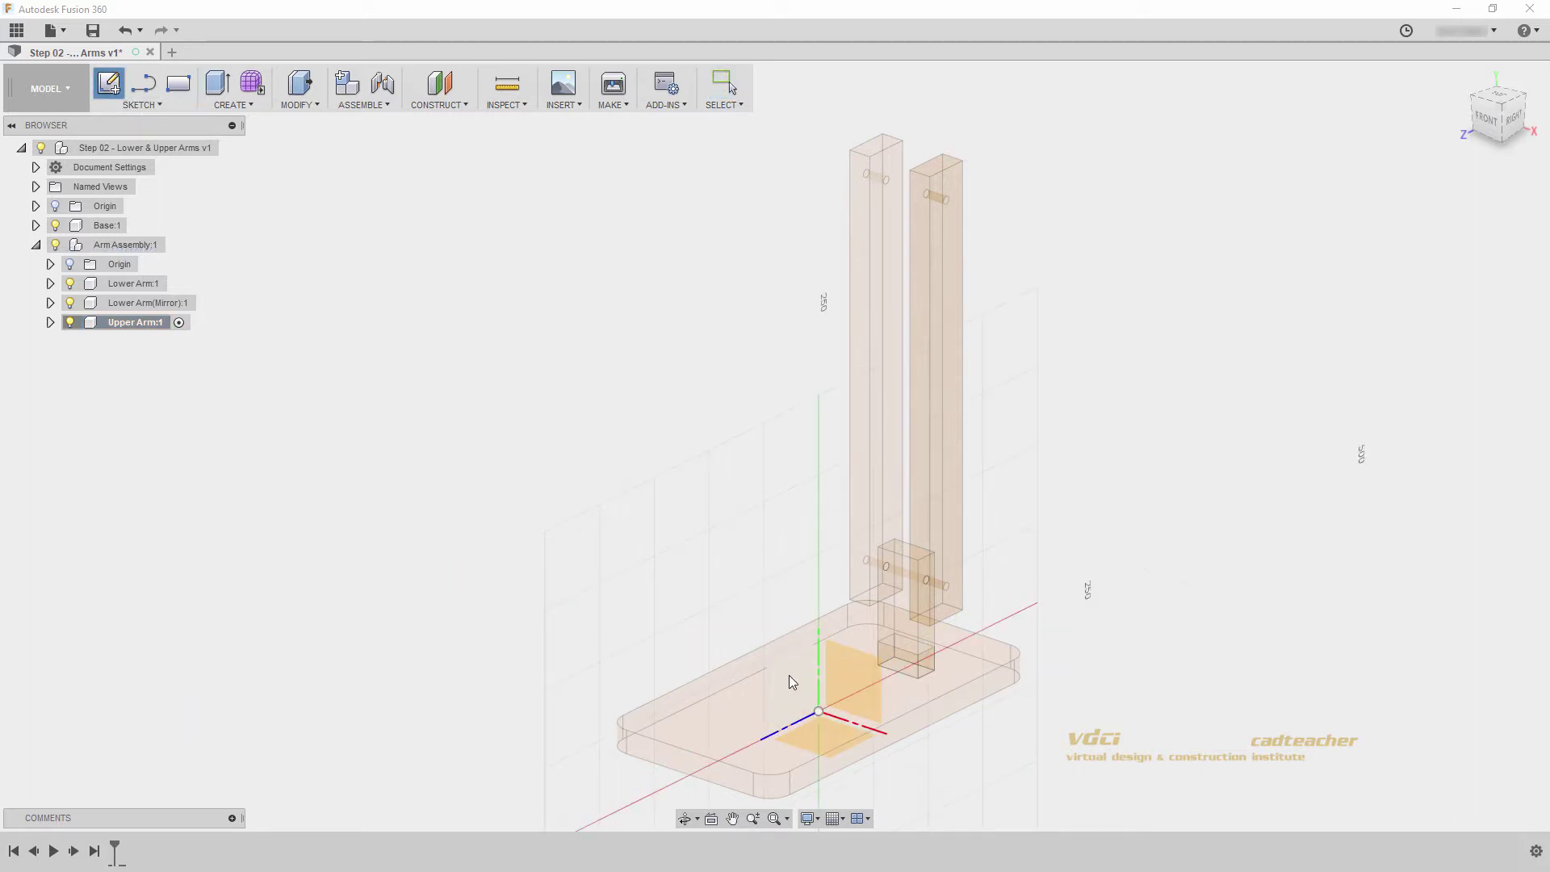
click(786, 675)
middle_drag(1003, 325, 895, 589)
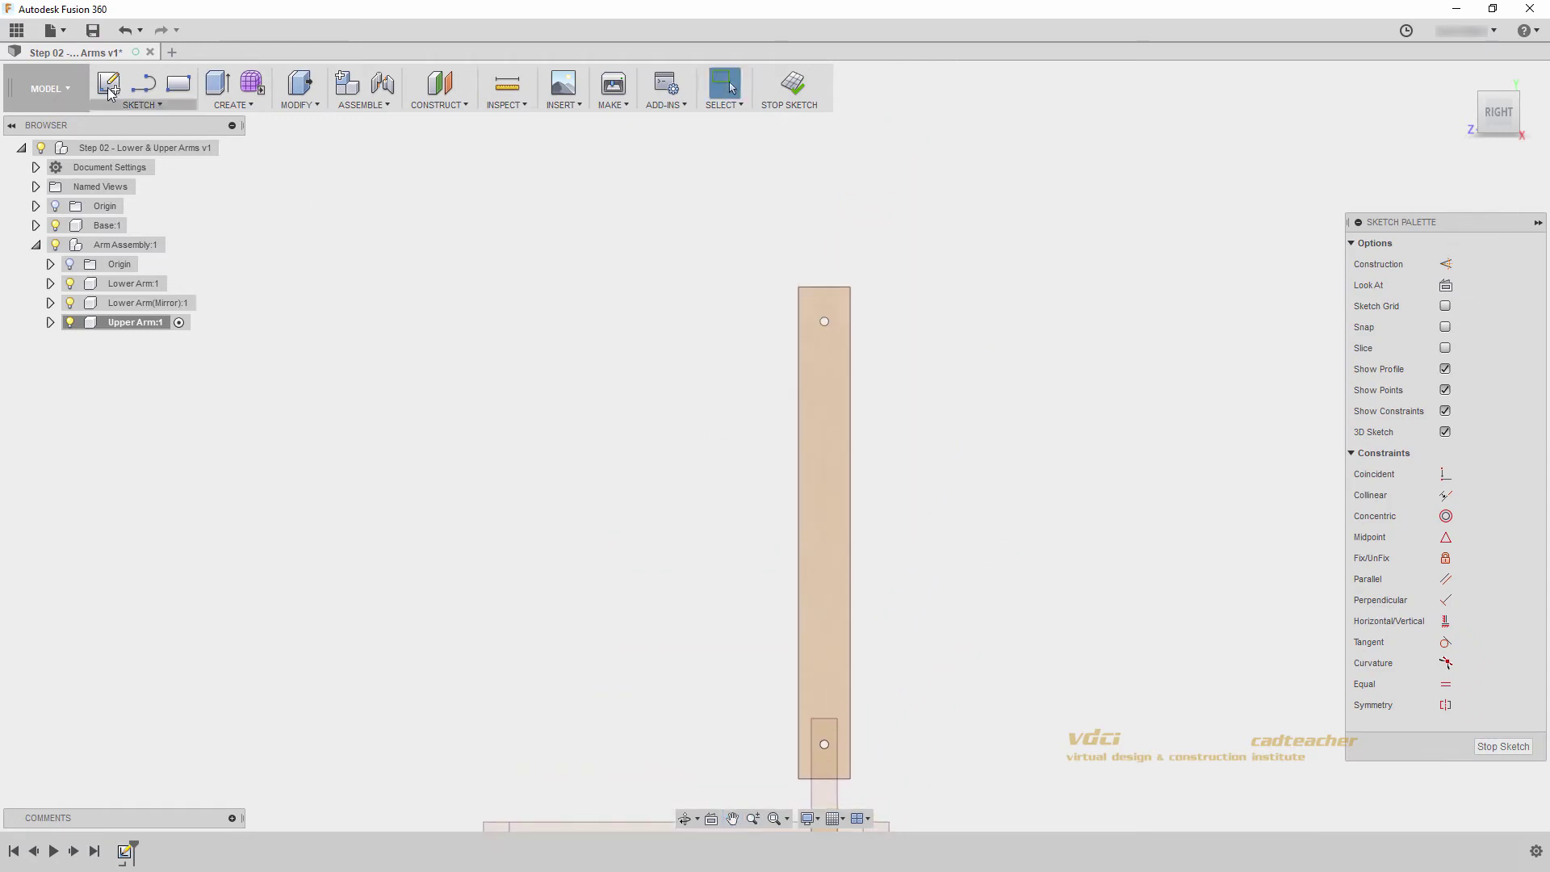
click(179, 84)
mouse_move(840, 460)
middle_down()
mouse_move(768, 683)
mouse_move(815, 600)
middle_up()
click(703, 162)
click(797, 699)
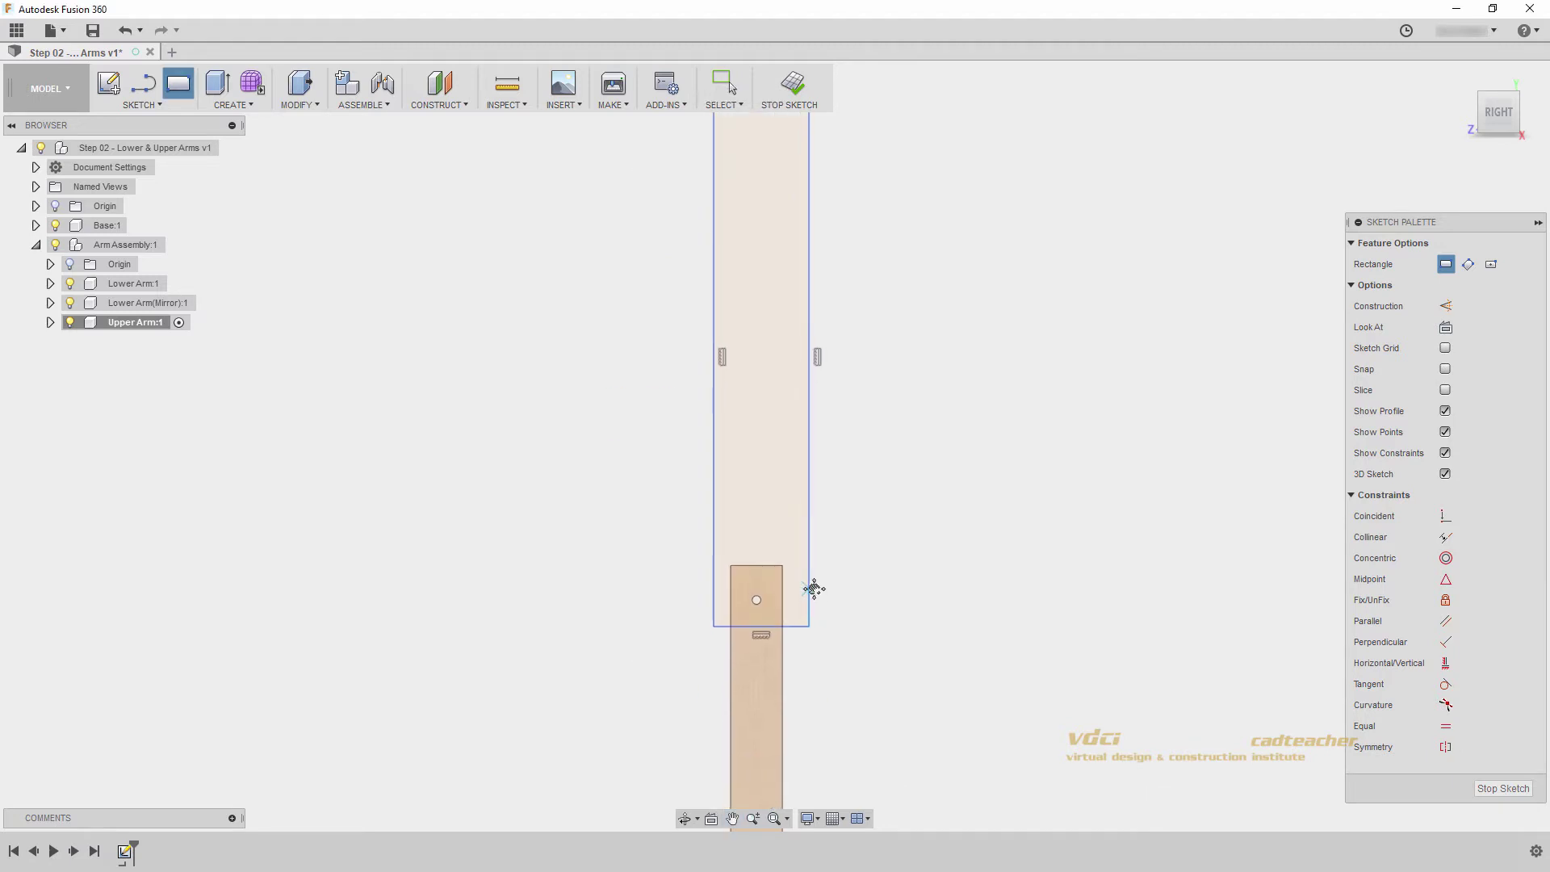
- Project the lower arm's upper hole into the sketch and draw a circle inside the rectangle near its upper end
key(p)
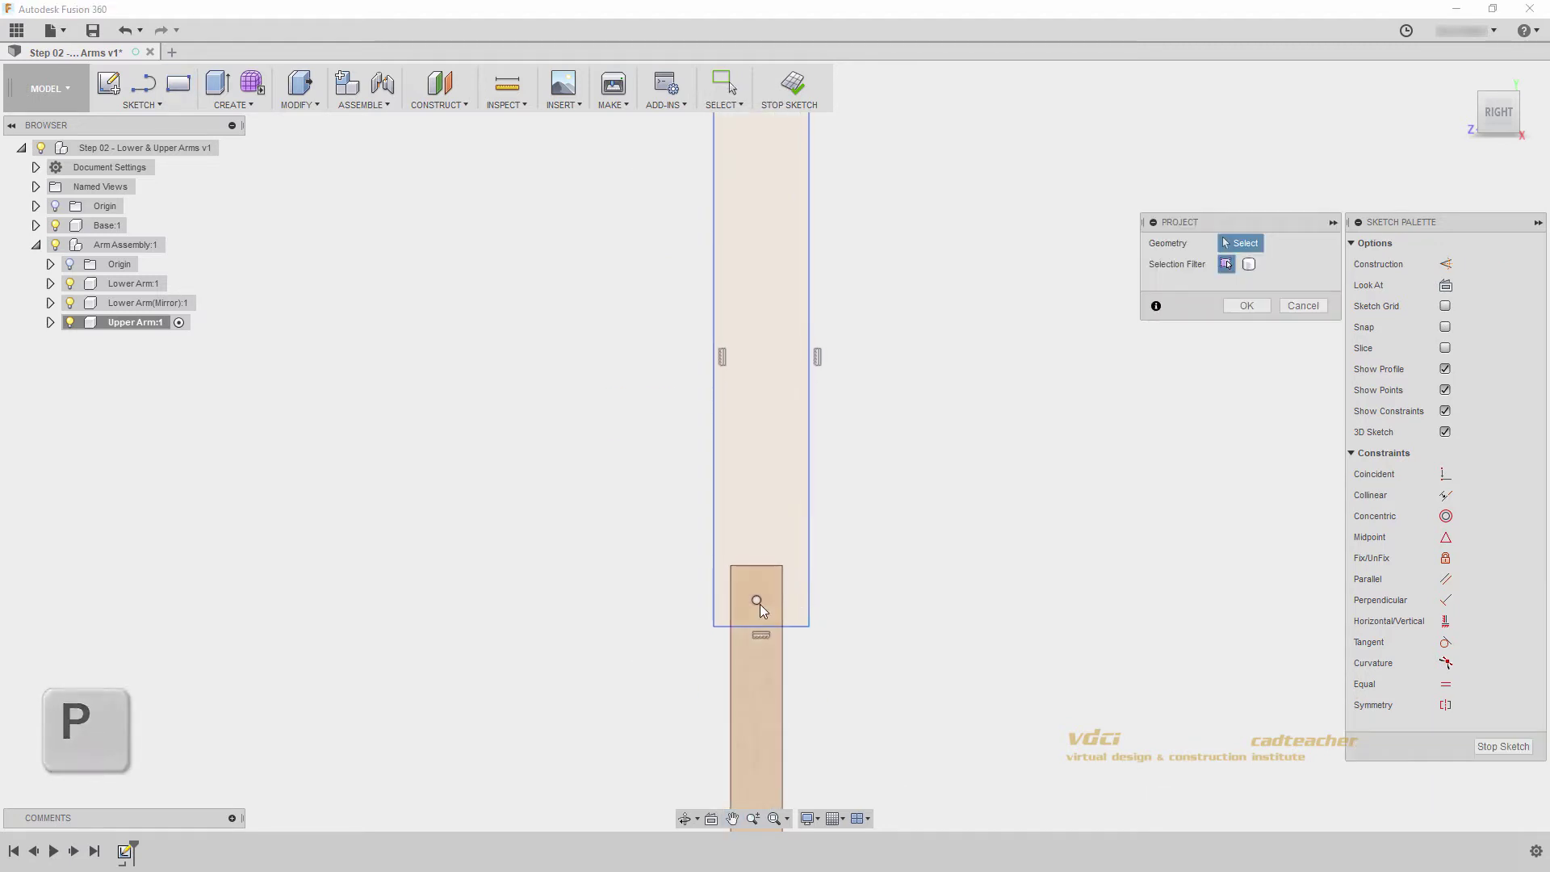
middle_drag(888, 603, 913, 699)
key(c)
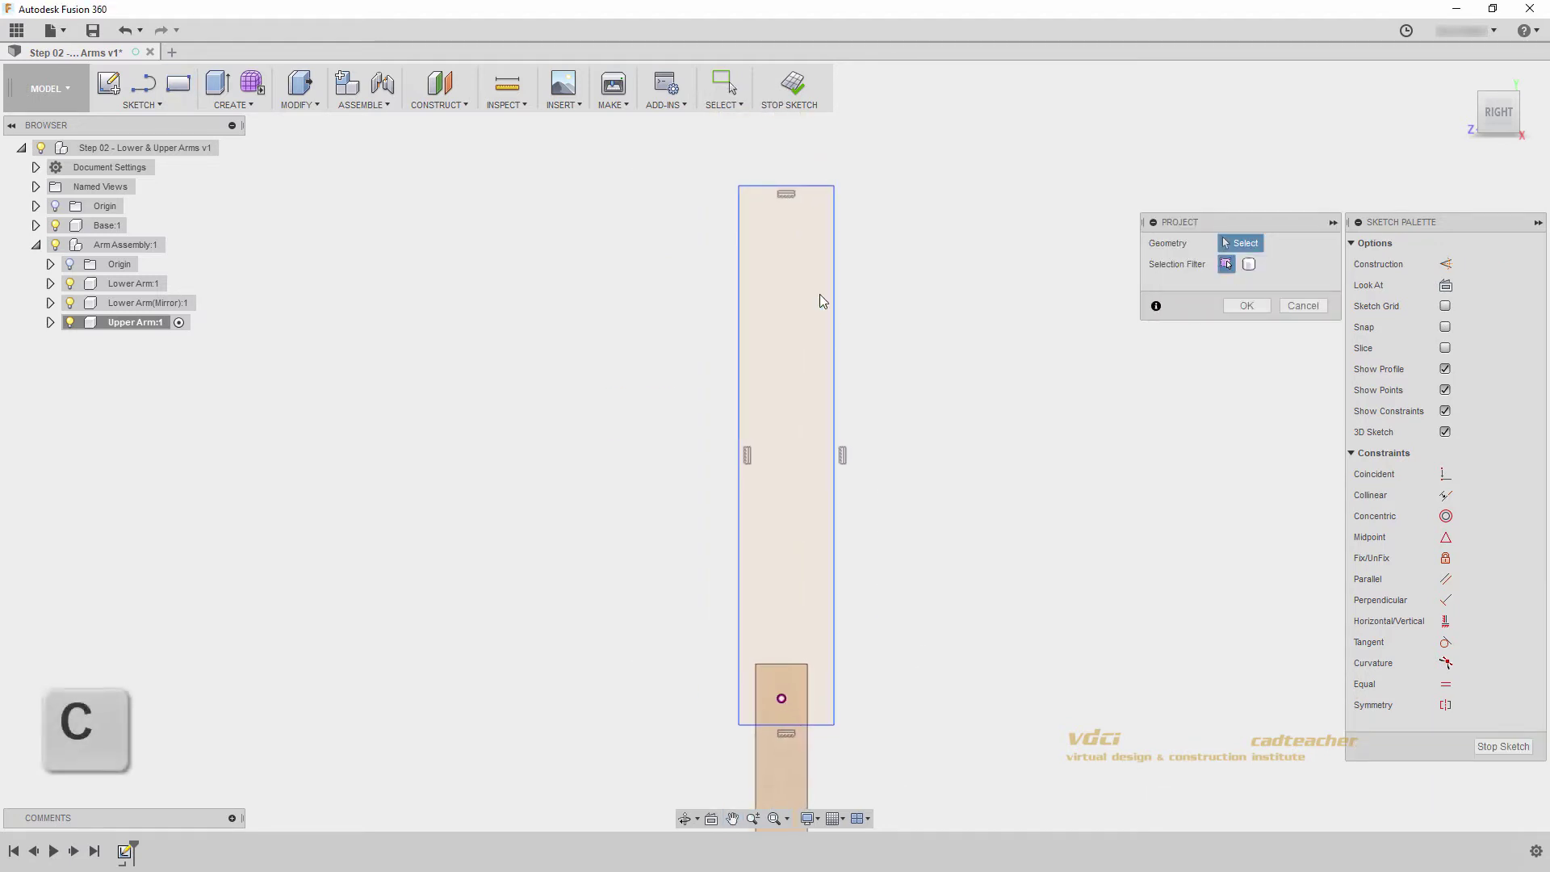
click(783, 233)
click(816, 246)
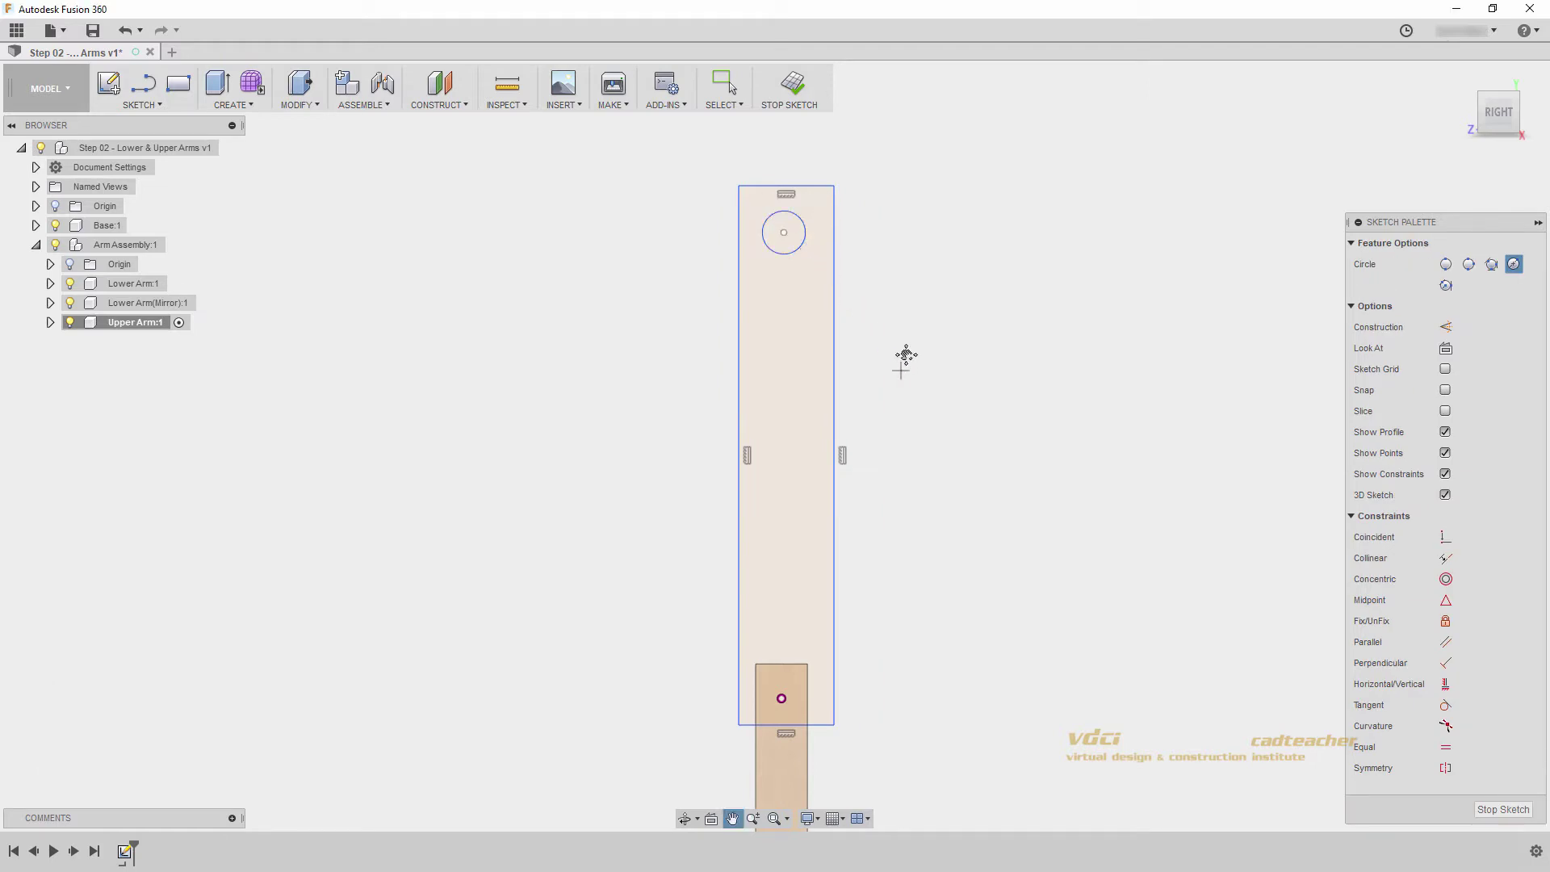
key(Escape)
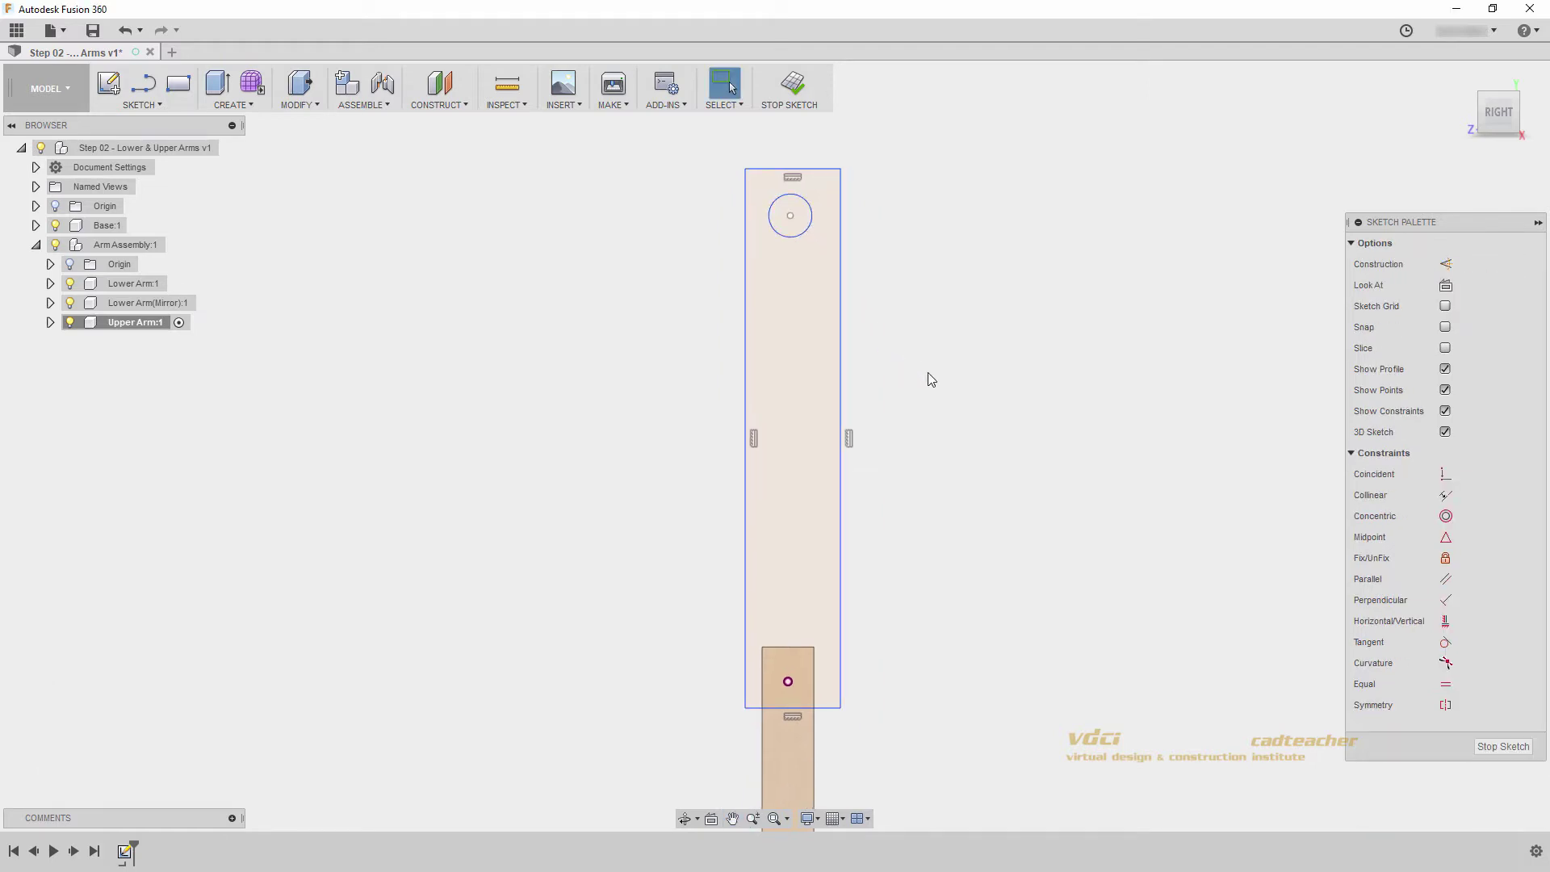
- Make the new circle equal in size to the projected hole with an Equal constraint
click(1443, 684)
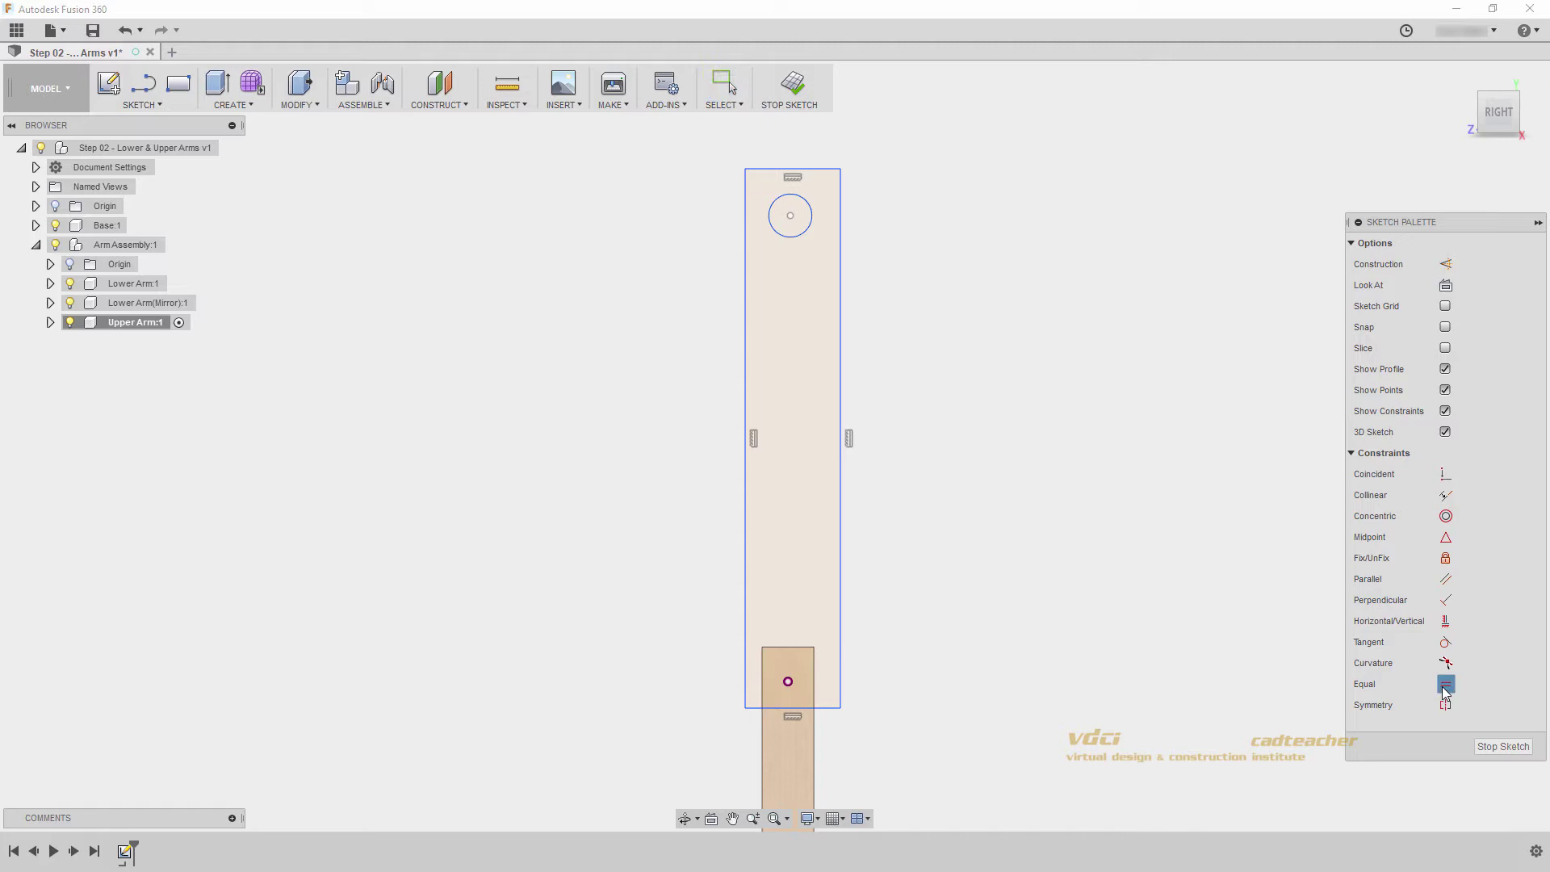
click(791, 681)
click(807, 231)
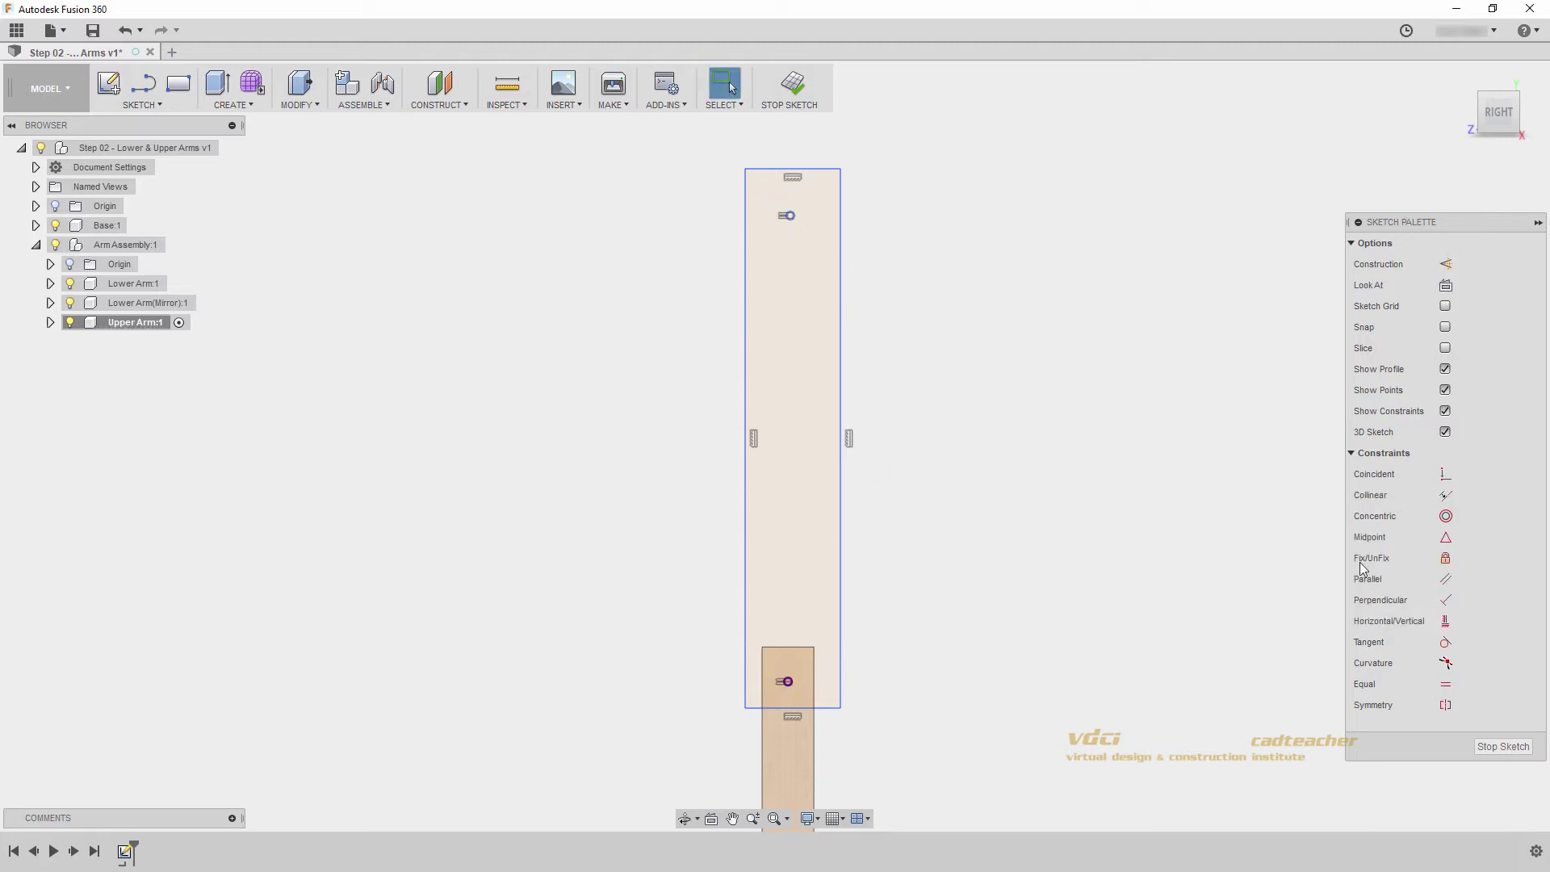
- Align the circle's center vertically with the midpoint of the rectangle's top edge and with the projected hole's center
click(1443, 621)
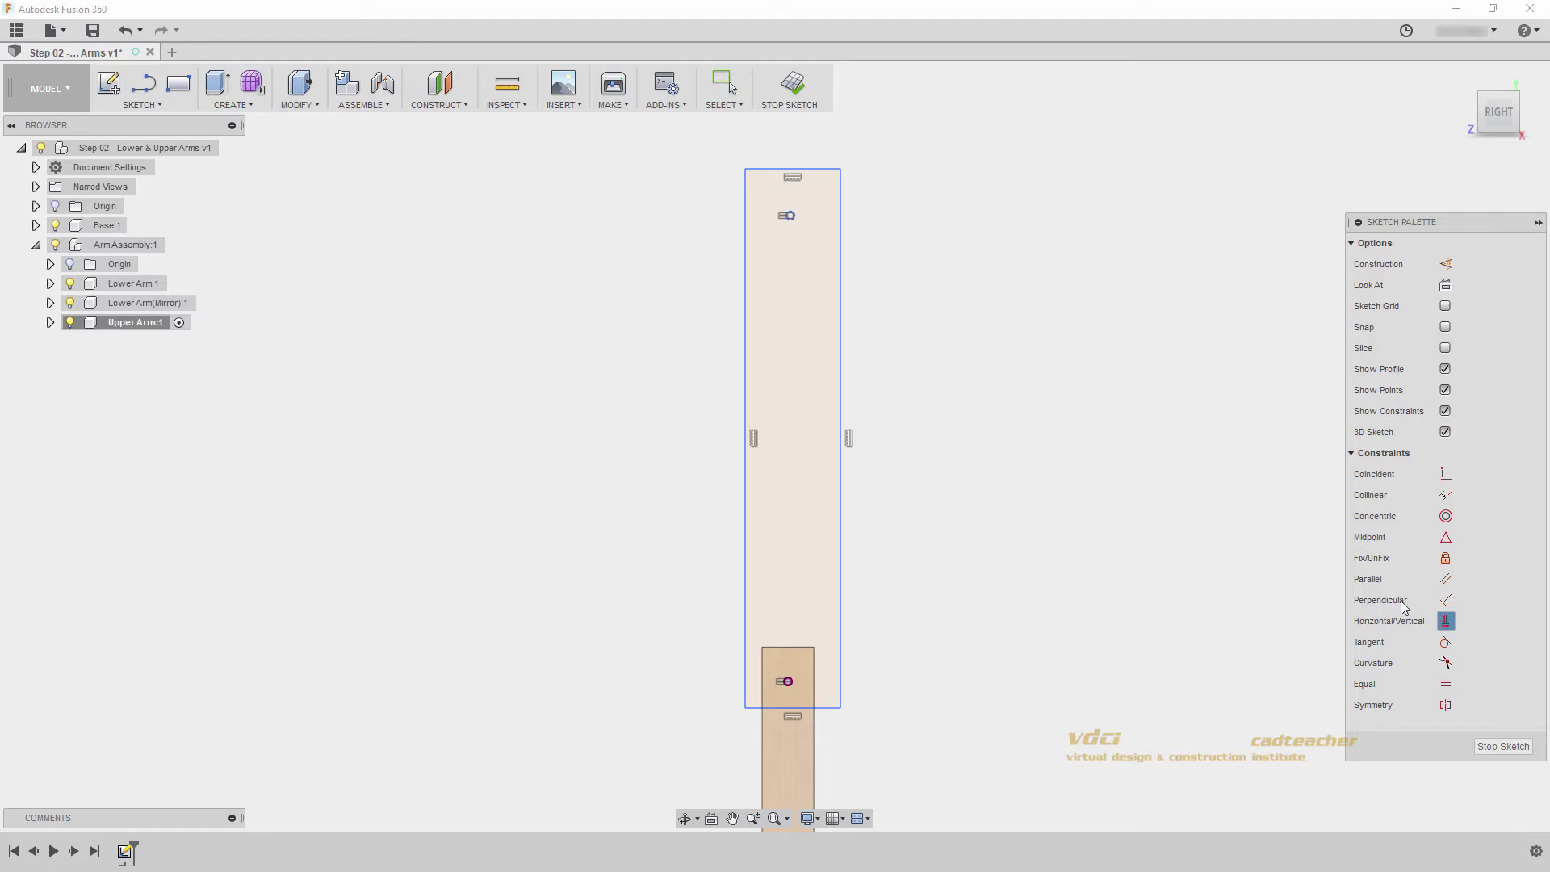
shift+click(790, 215)
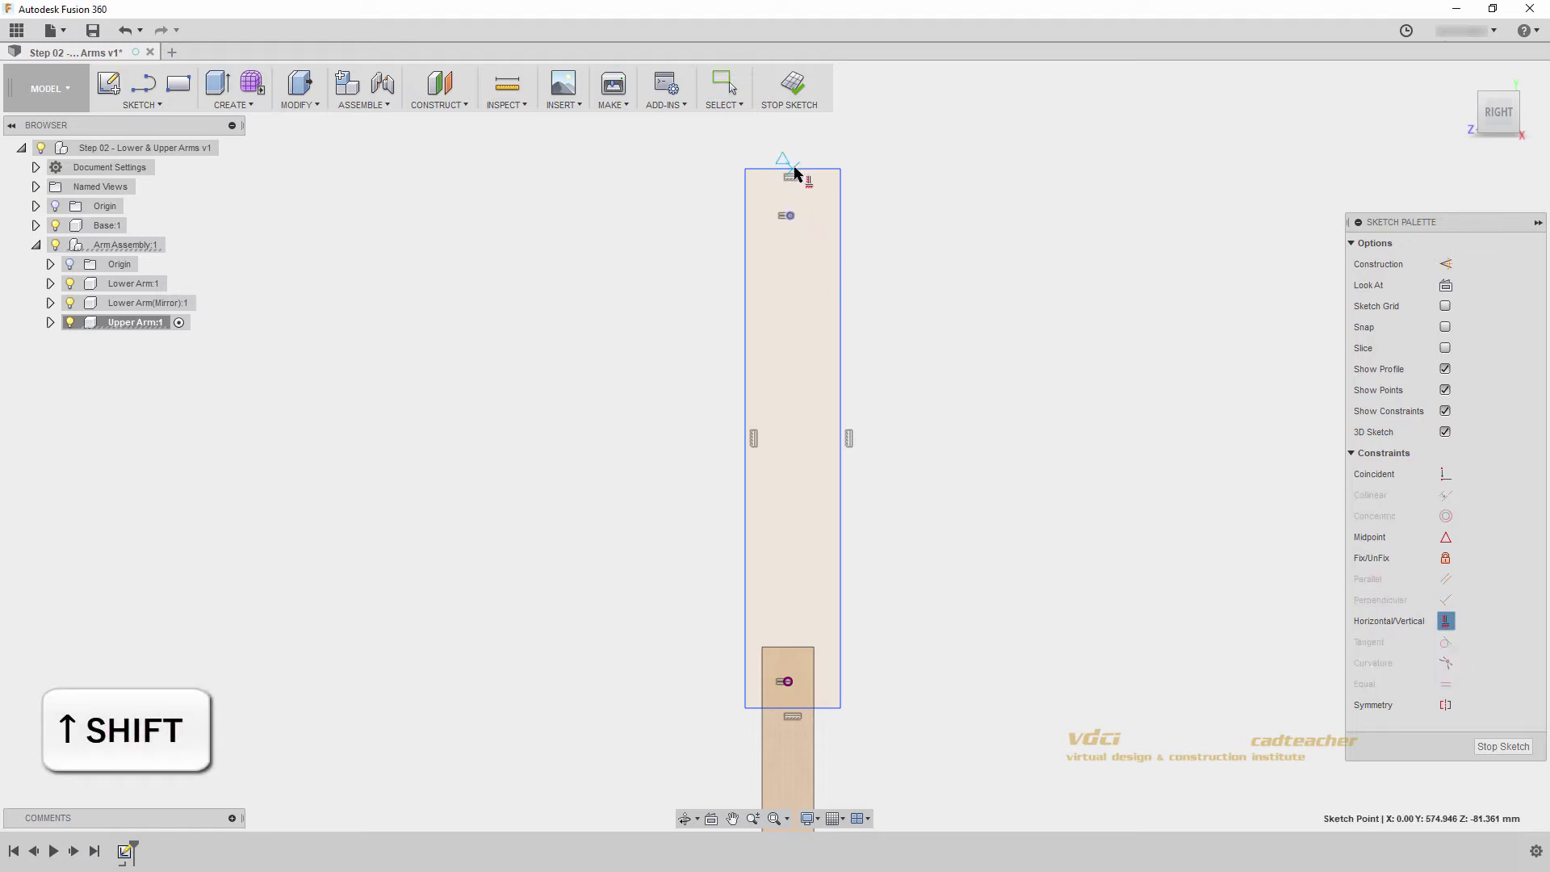
shift+click(794, 172)
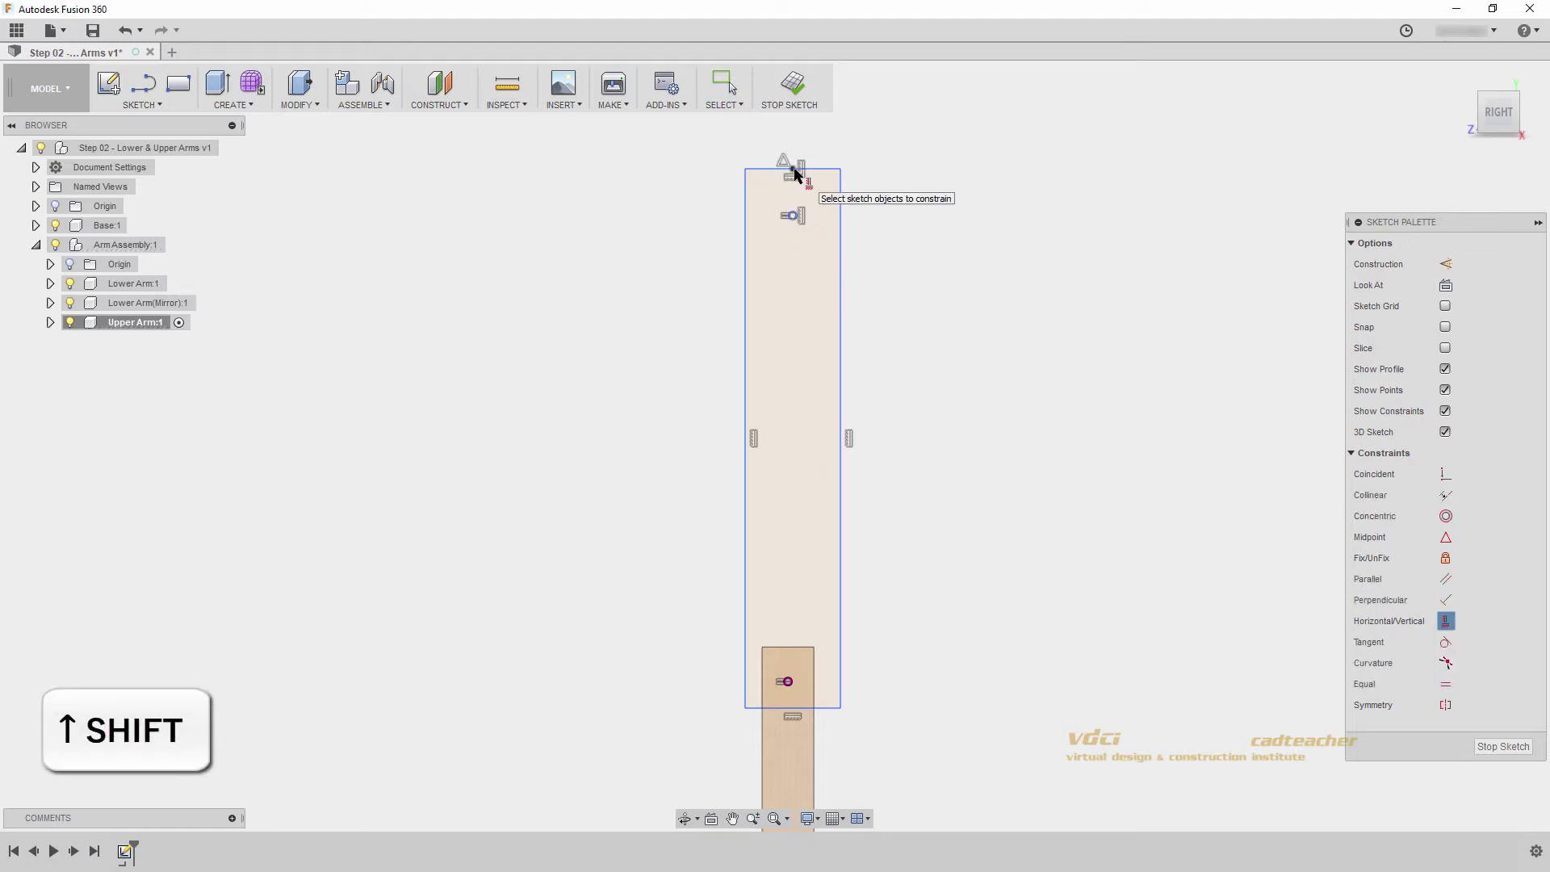
click(792, 219)
click(788, 681)
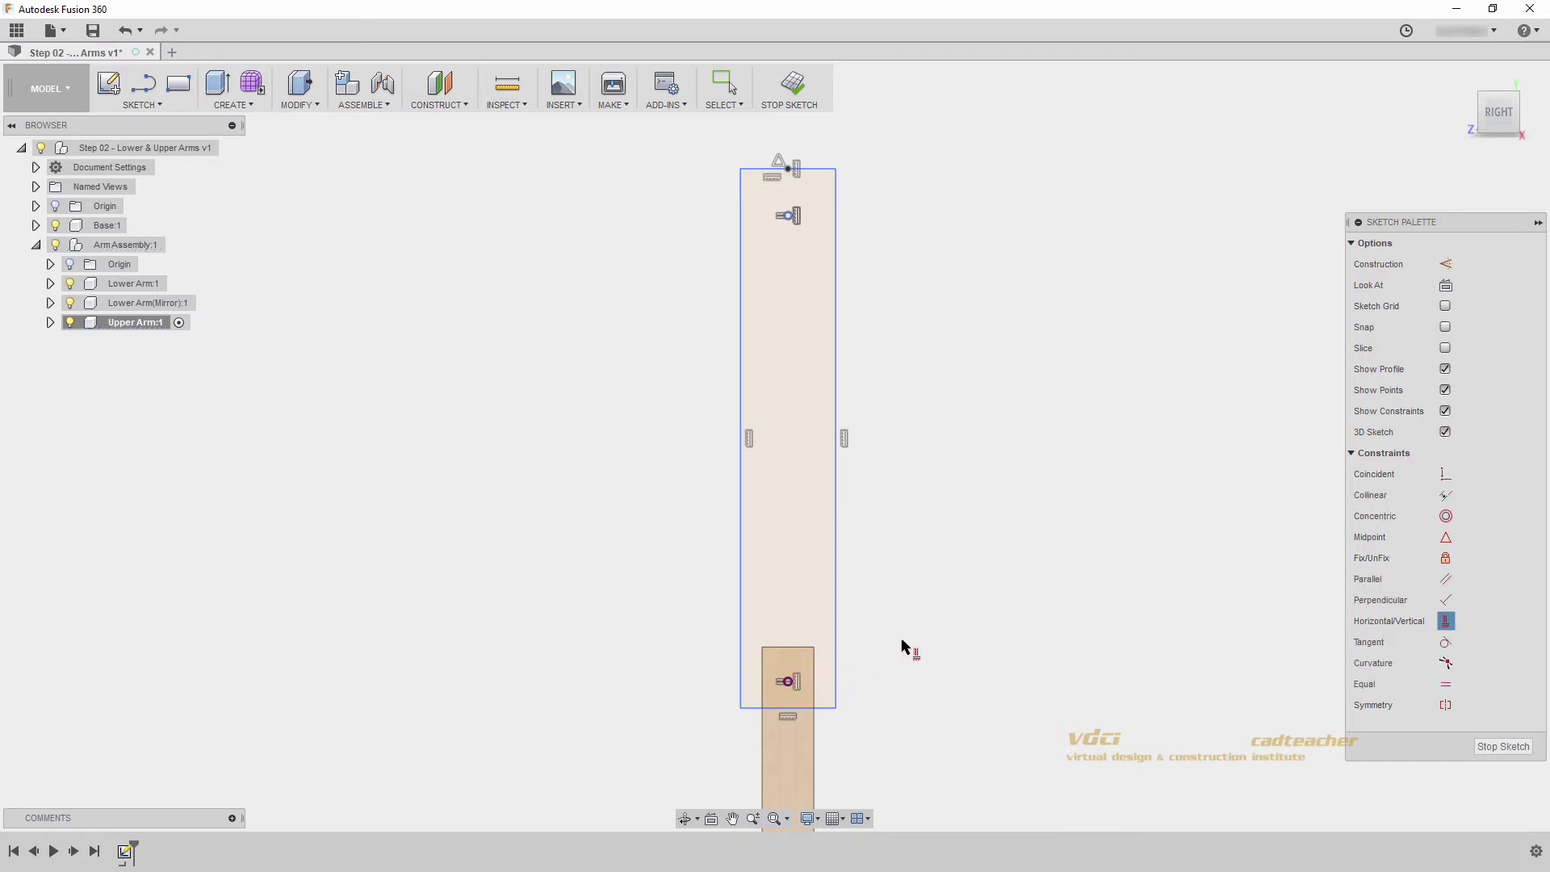
key(Escape)
- Dimension the upper circle 22.5 mm from the rectangle's top edge and the projected hole 45 mm from its bottom edge
key(d)
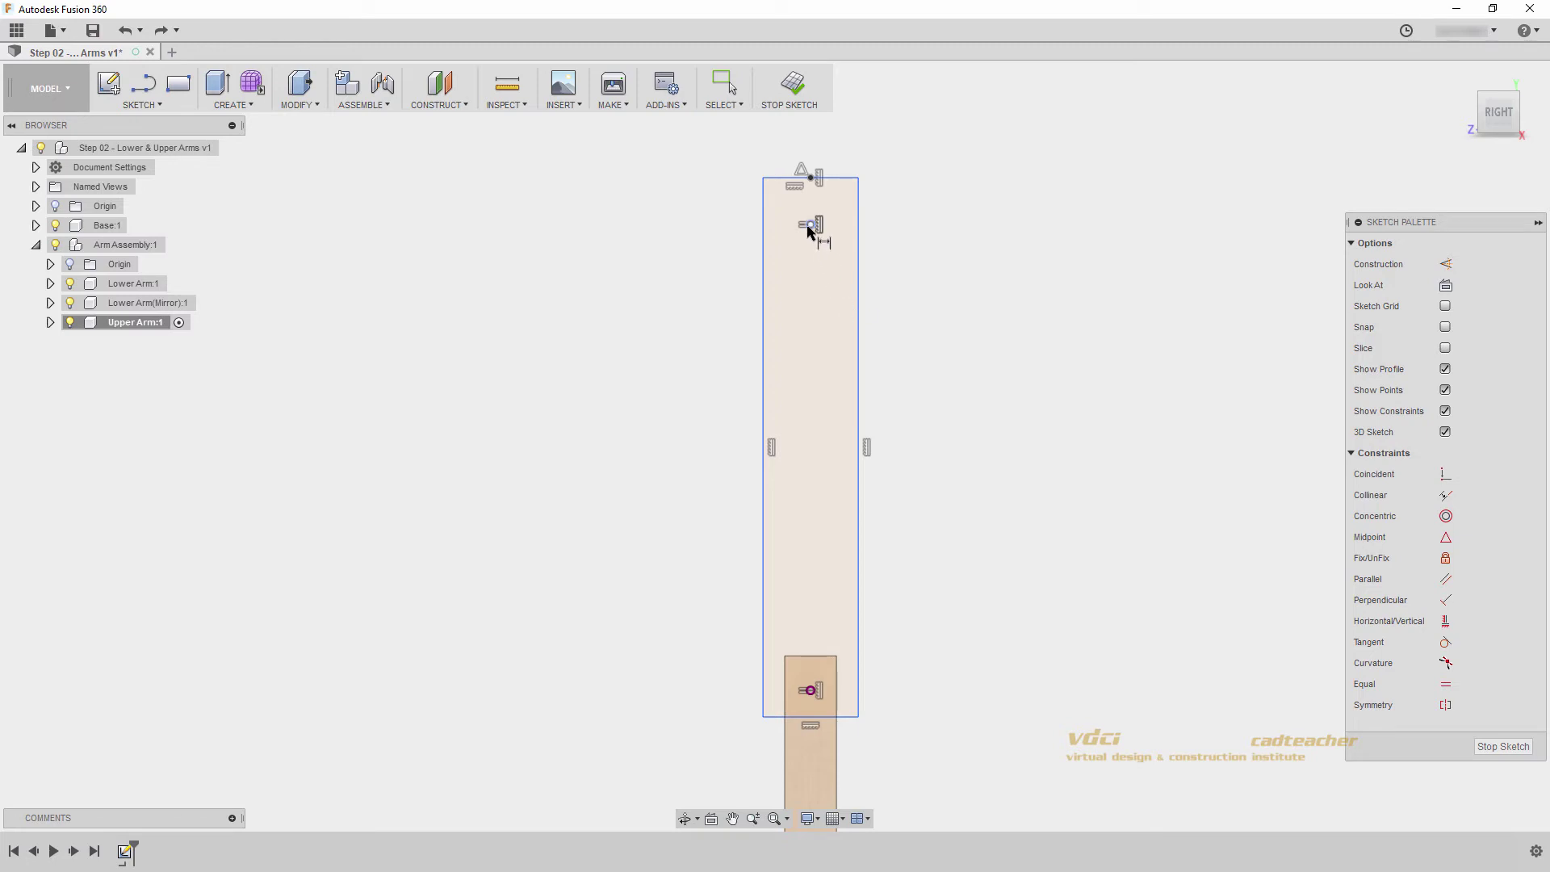
click(834, 177)
click(896, 202)
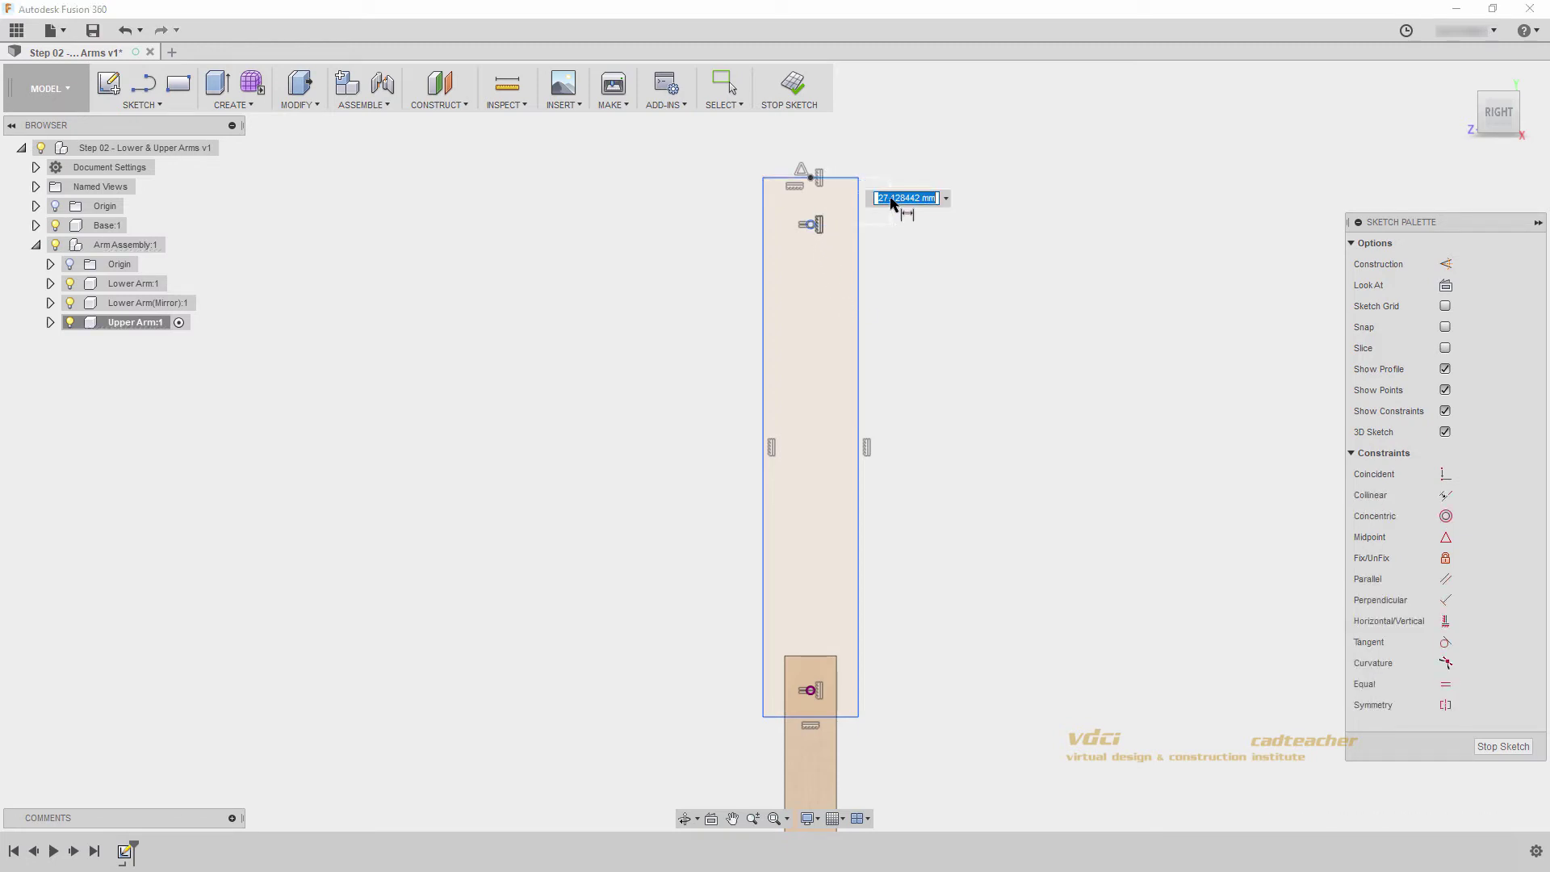
text(22.5)
key(Return)
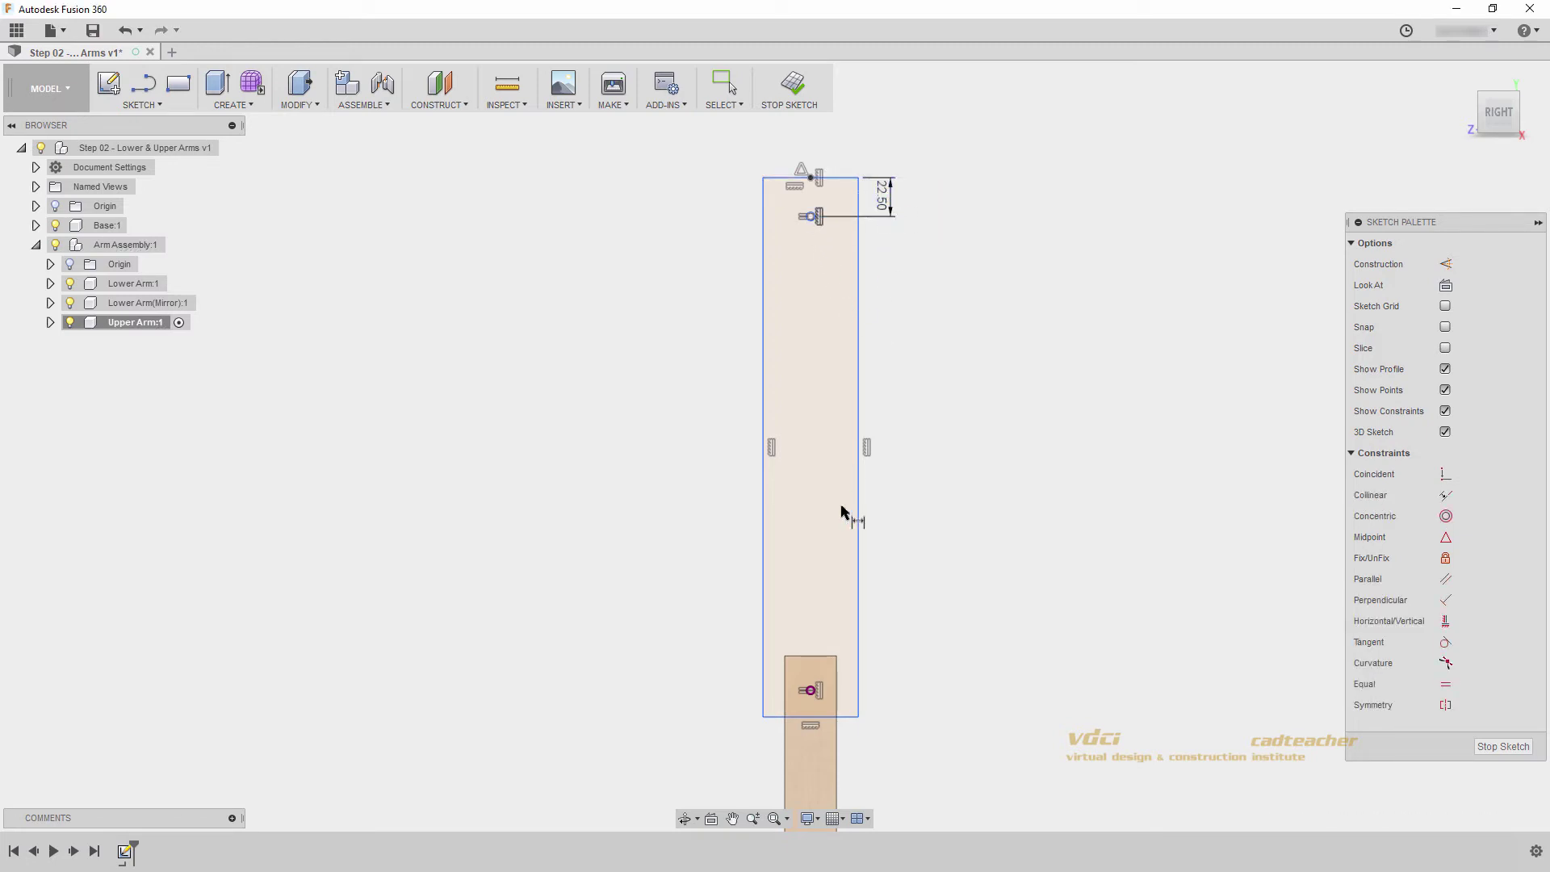
click(825, 716)
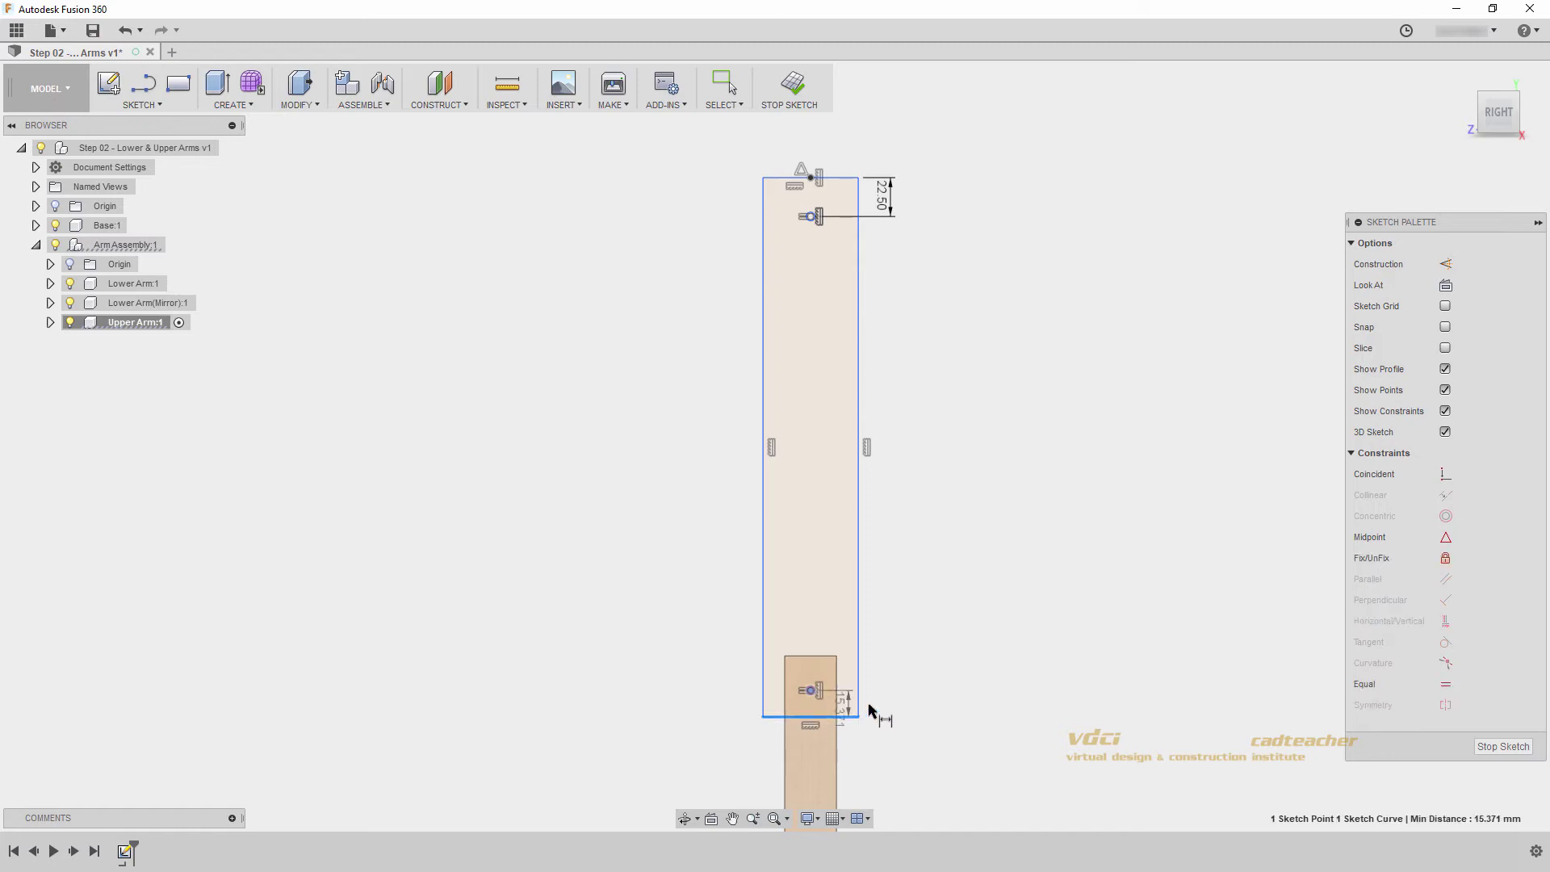
click(927, 686)
text(45)
key(Return)
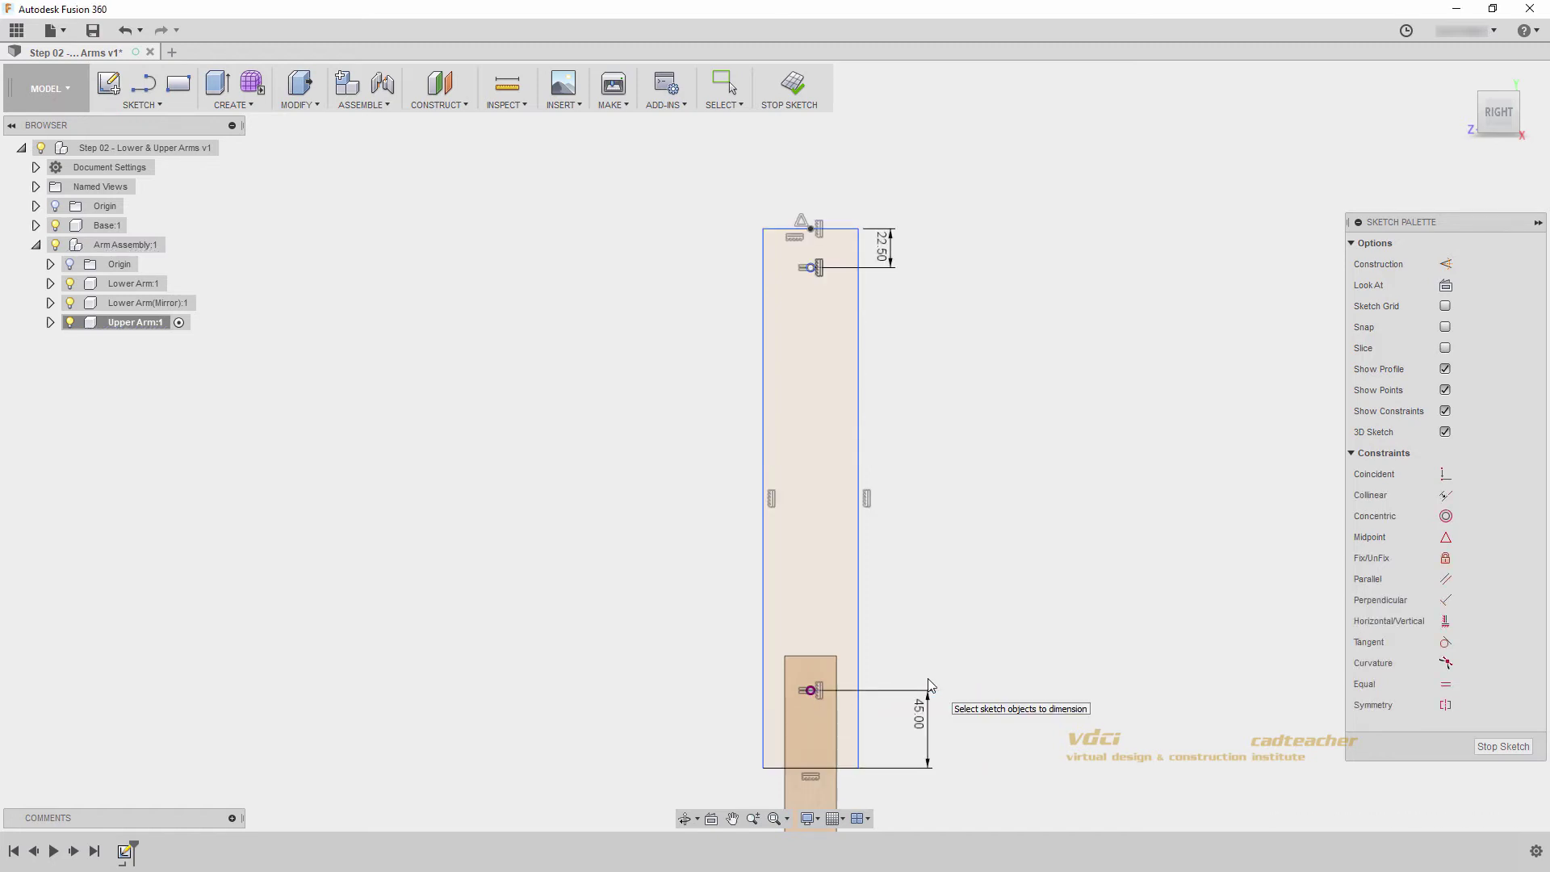
- Dimension the rectangle's height to 340 mm and its width to the parameter t, and finish the sketch
click(859, 524)
click(959, 514)
text(32)
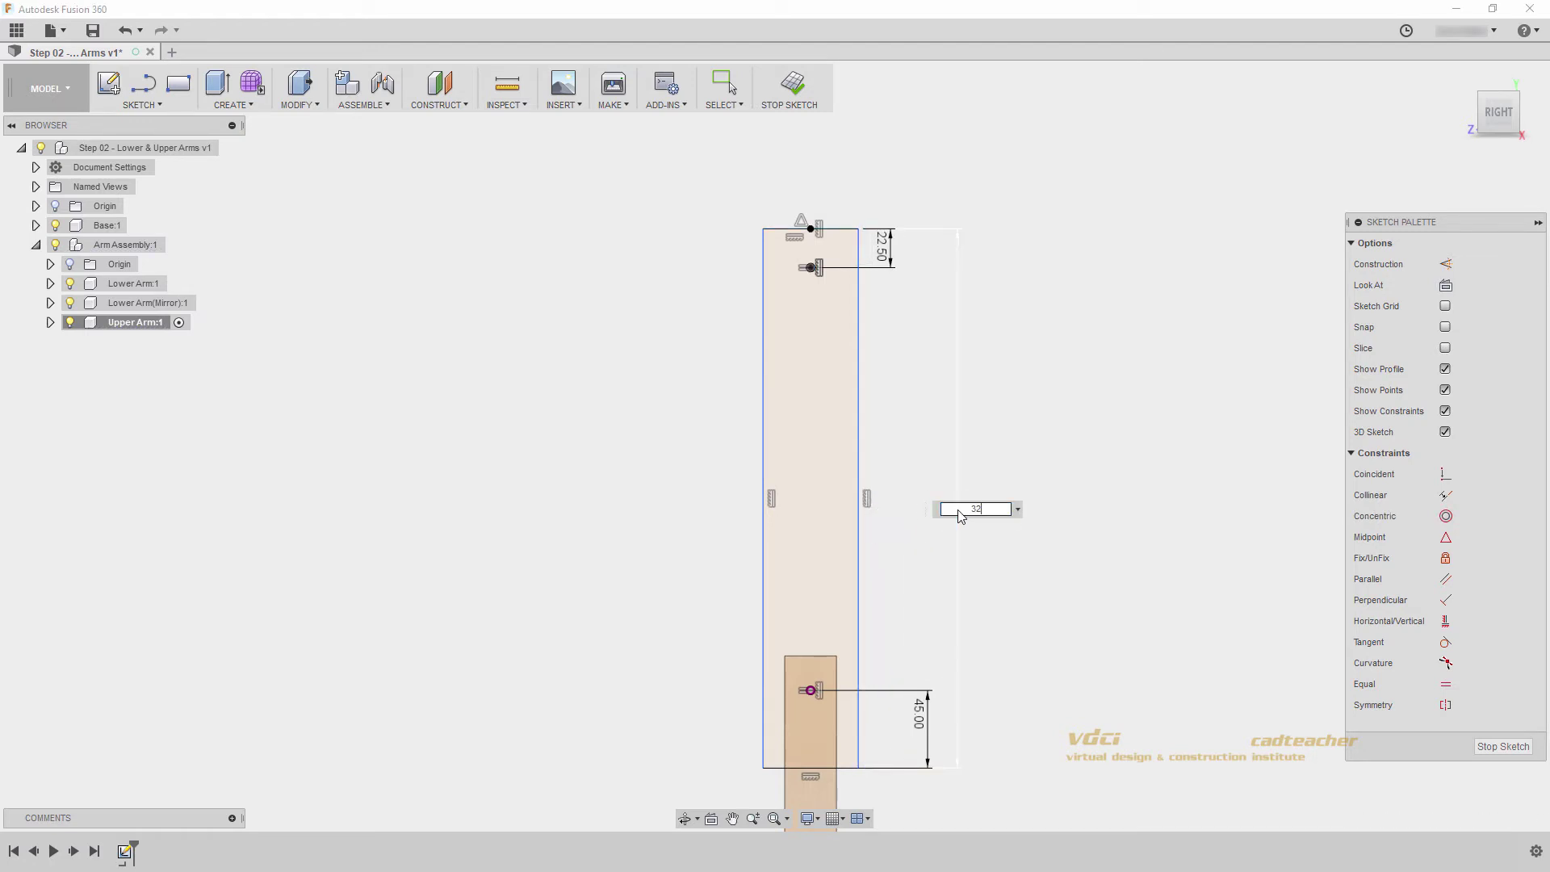
key(Return)
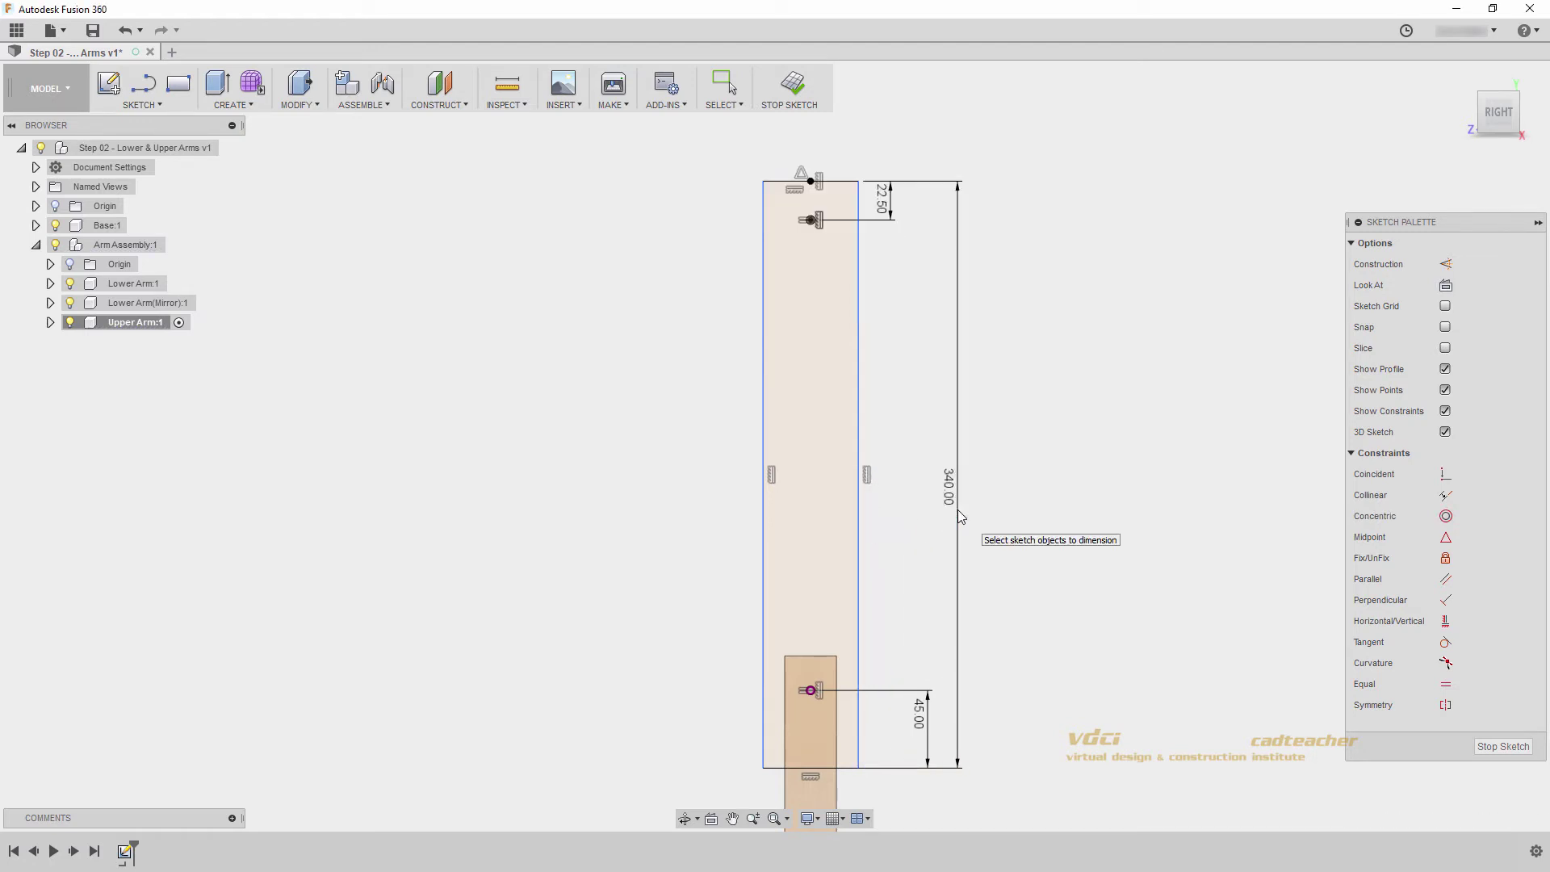
click(829, 181)
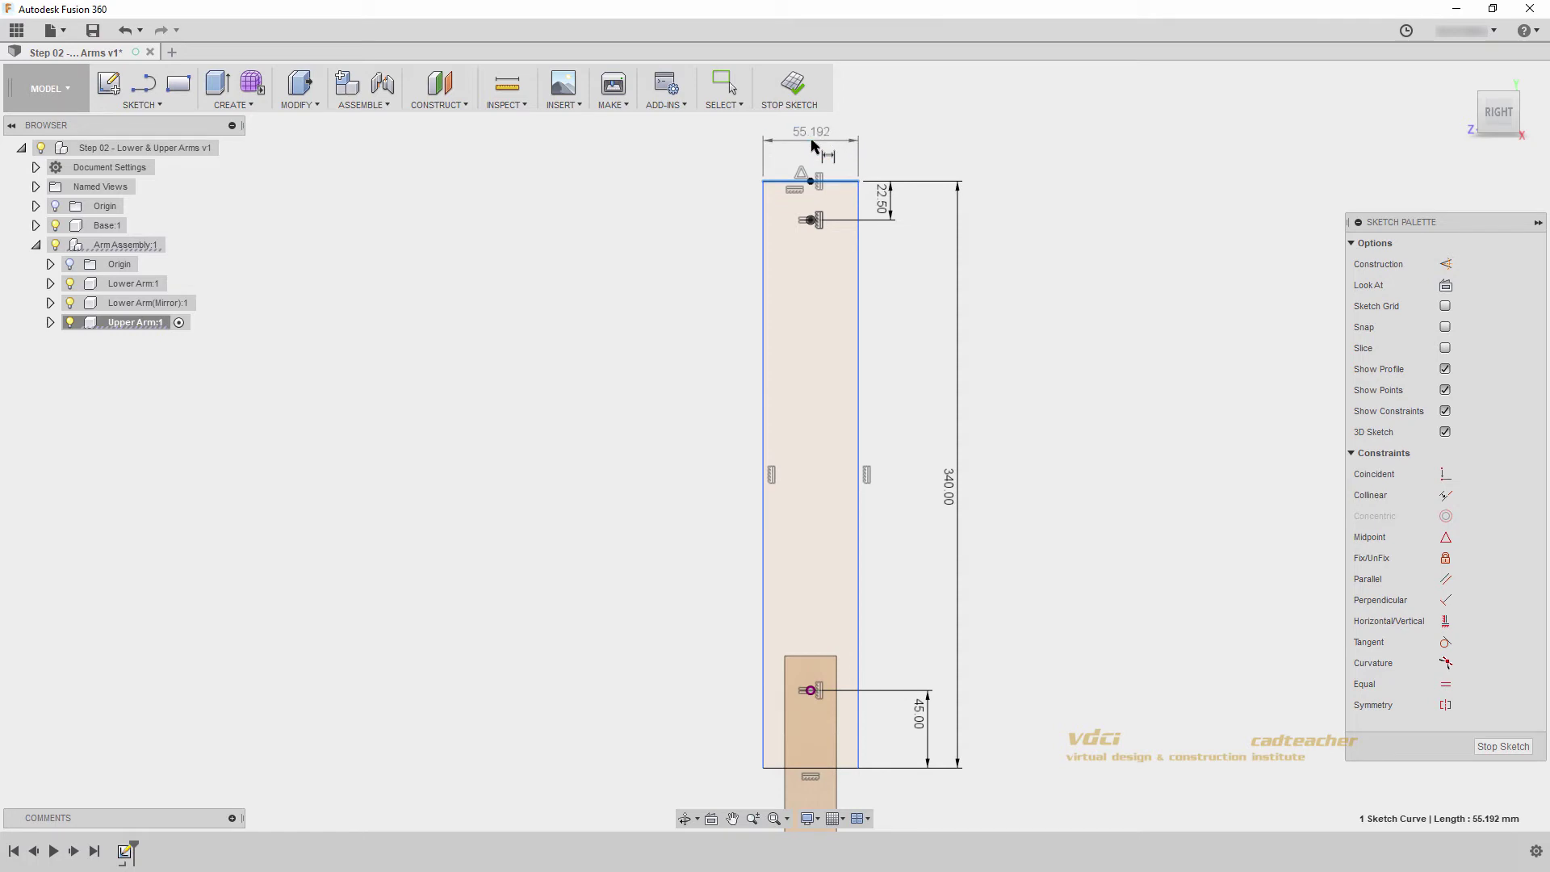
click(812, 142)
text(t)
key(Return)
key(Return)
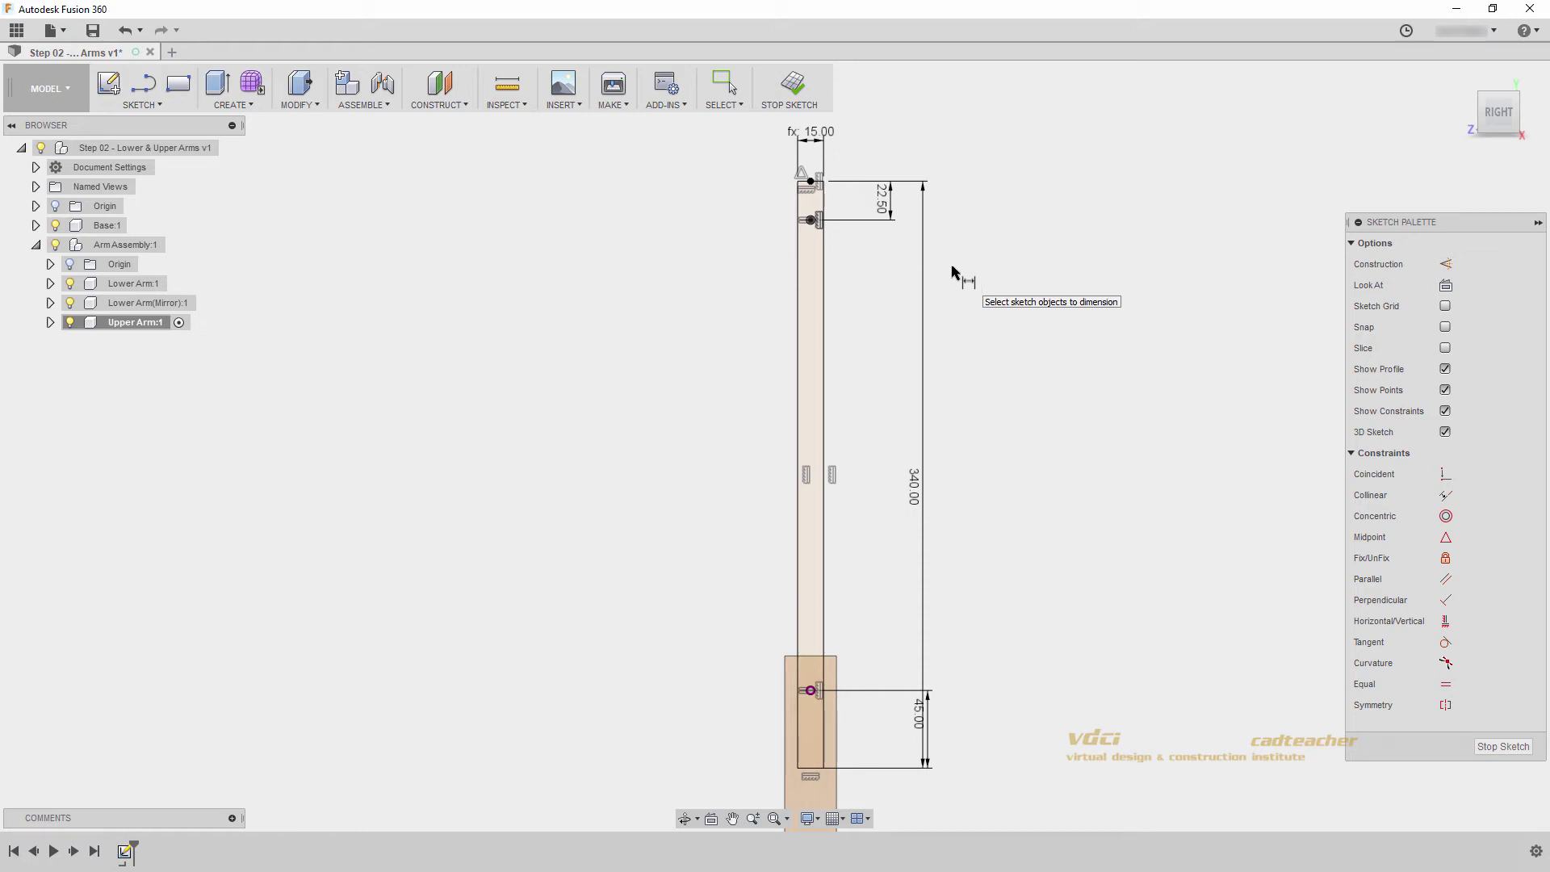
click(791, 87)
- Extrude the upper arm profile symmetrically as a new body with a half-length distance of w/2
middle_drag(868, 332, 831, 604)
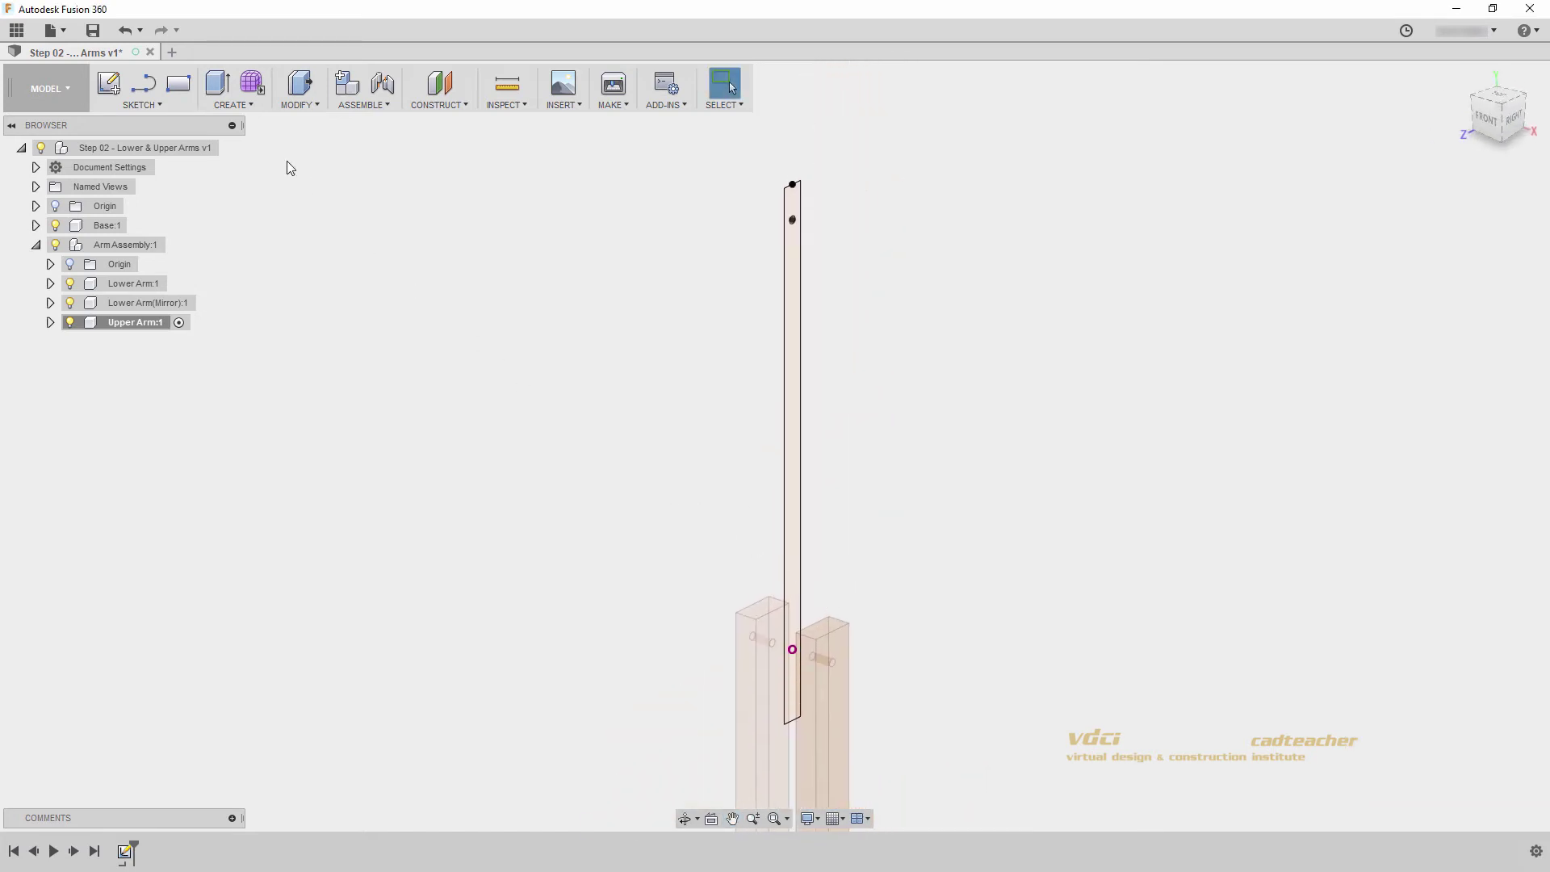
click(218, 84)
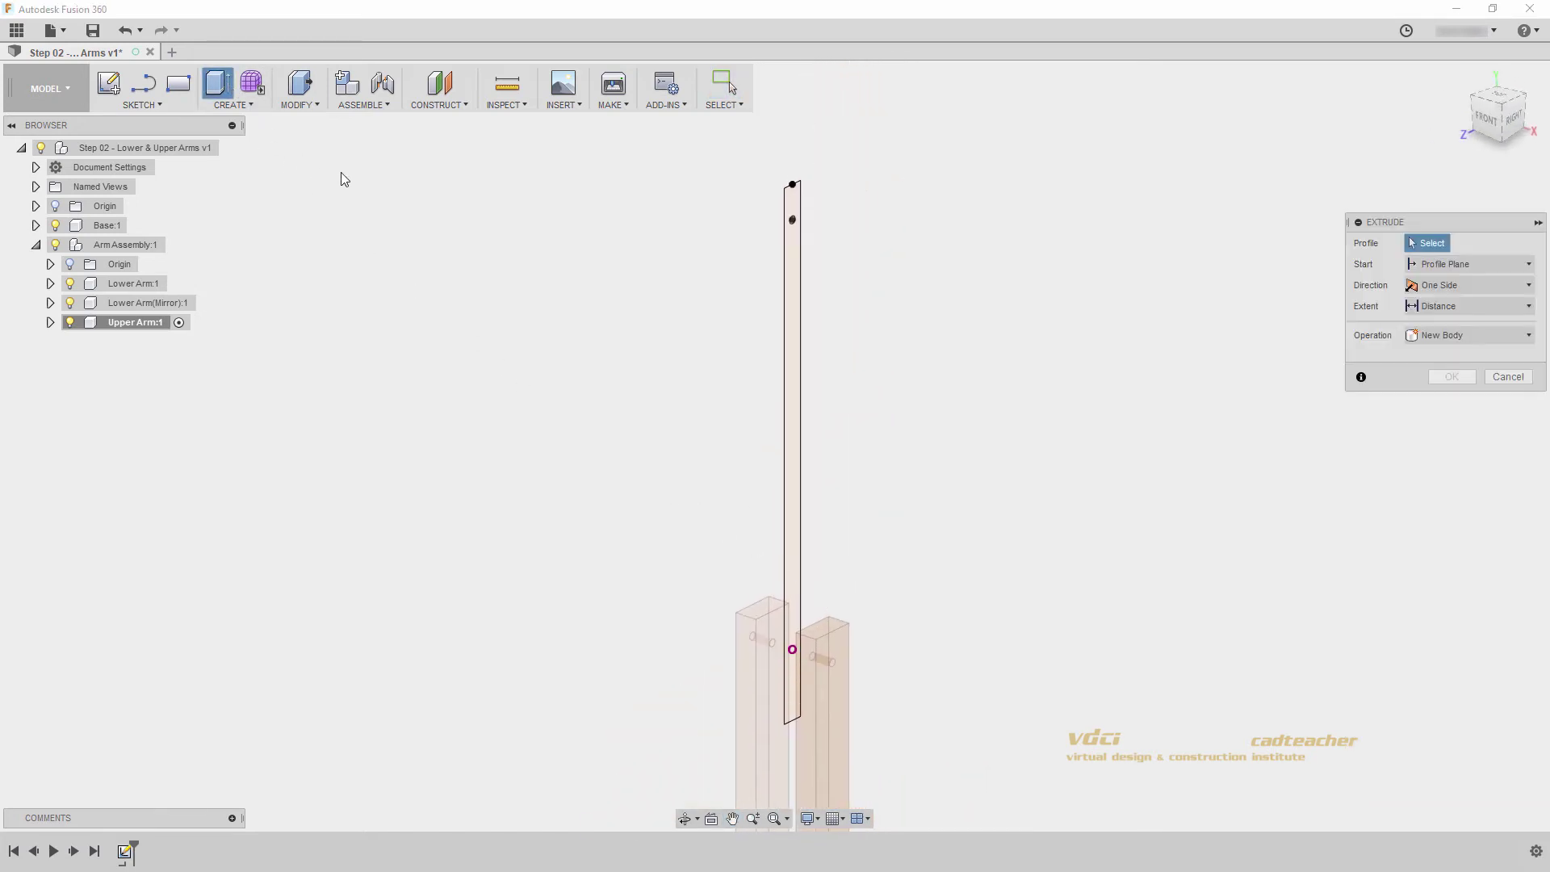
click(792, 306)
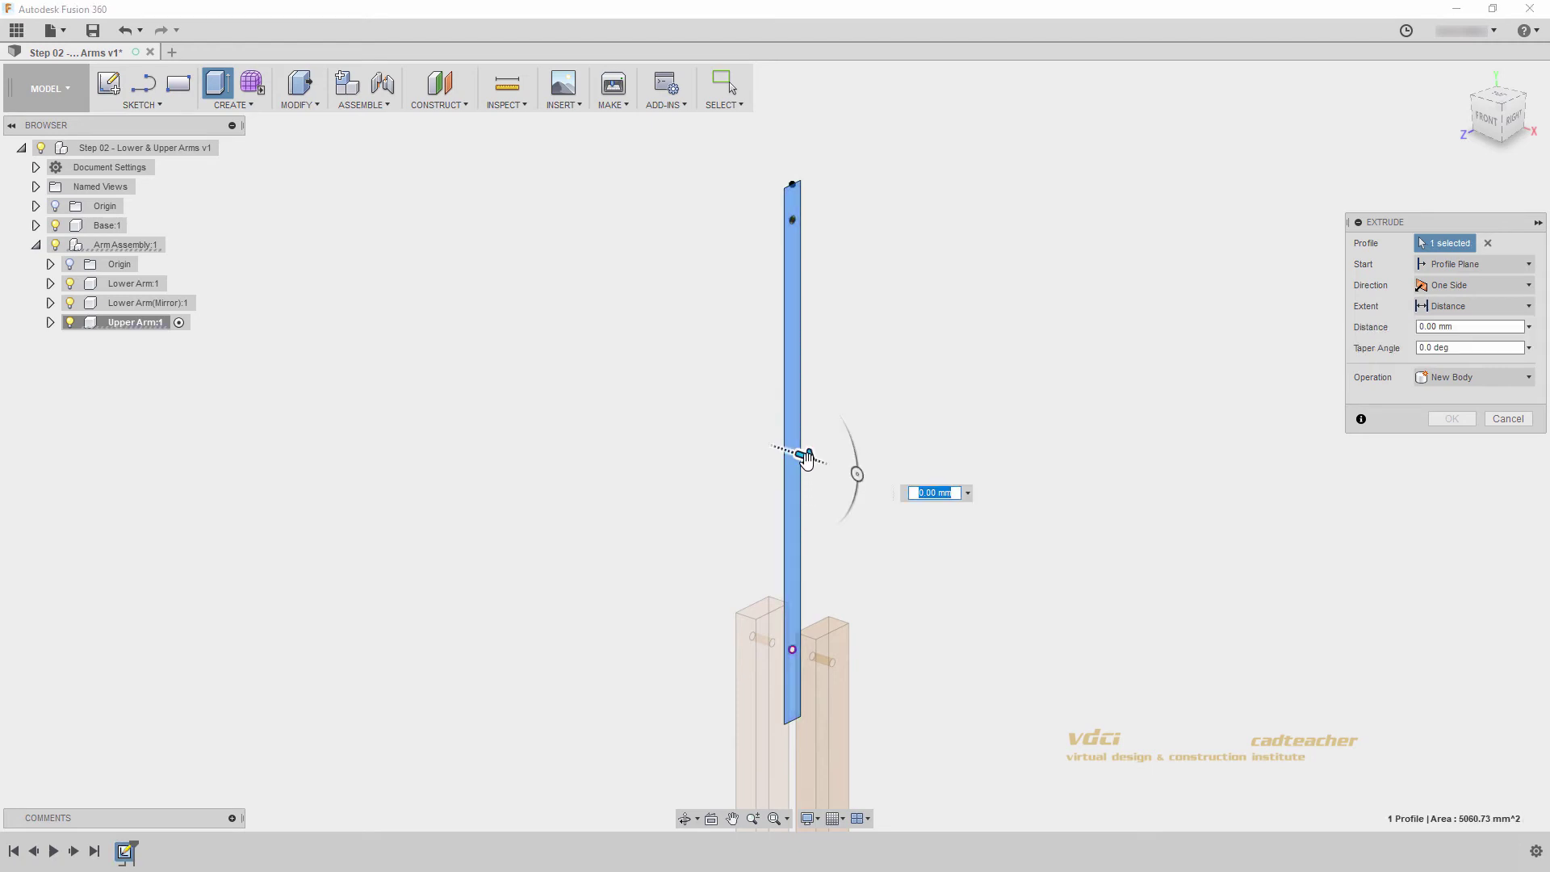
drag(804, 456, 833, 466)
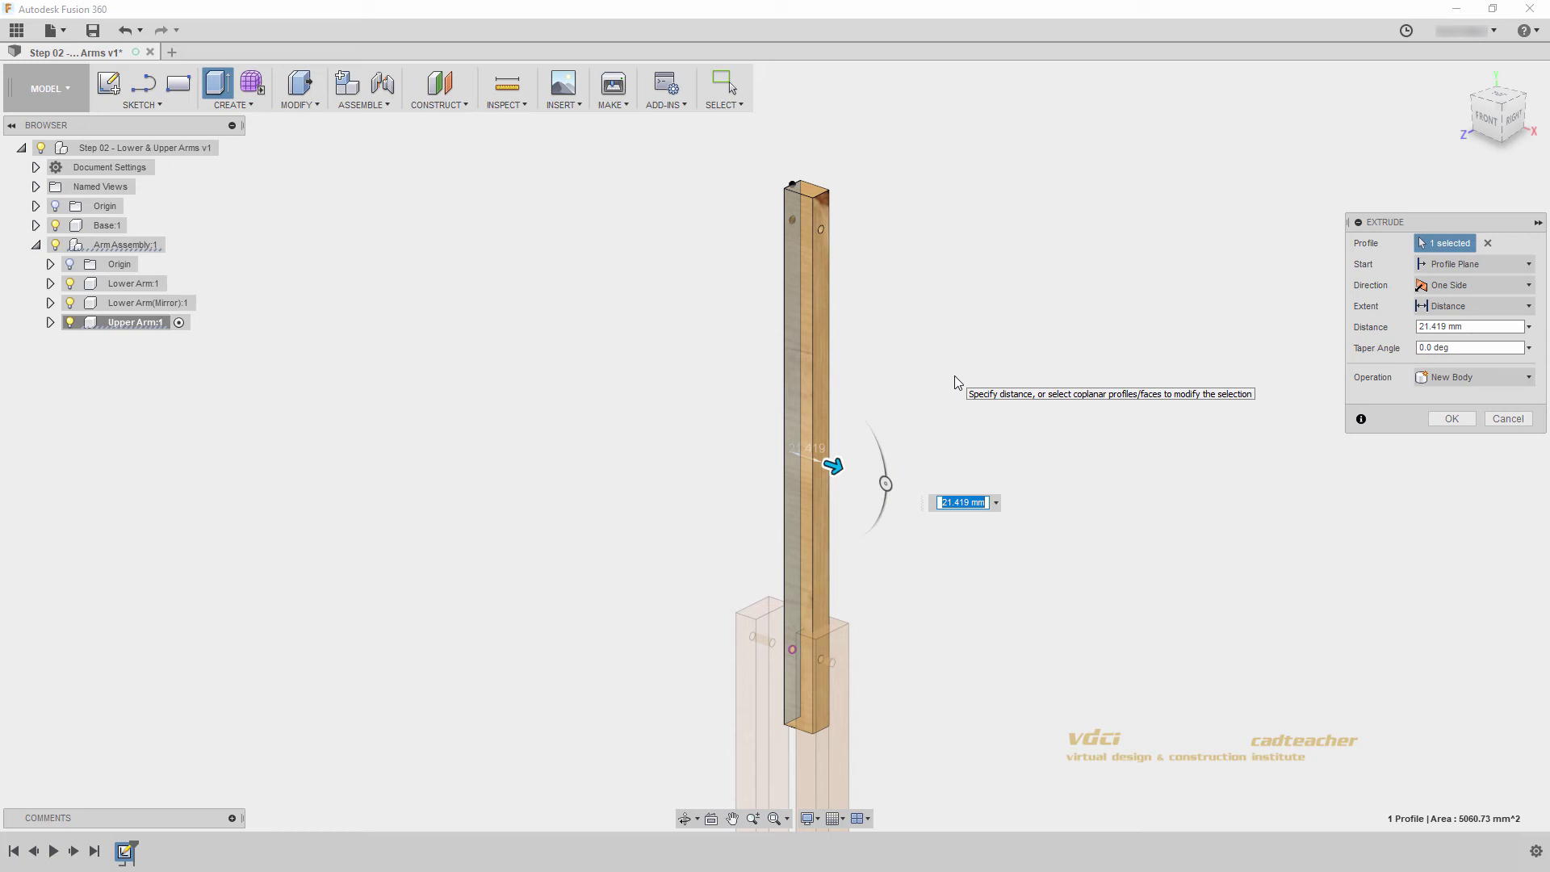
click(1482, 289)
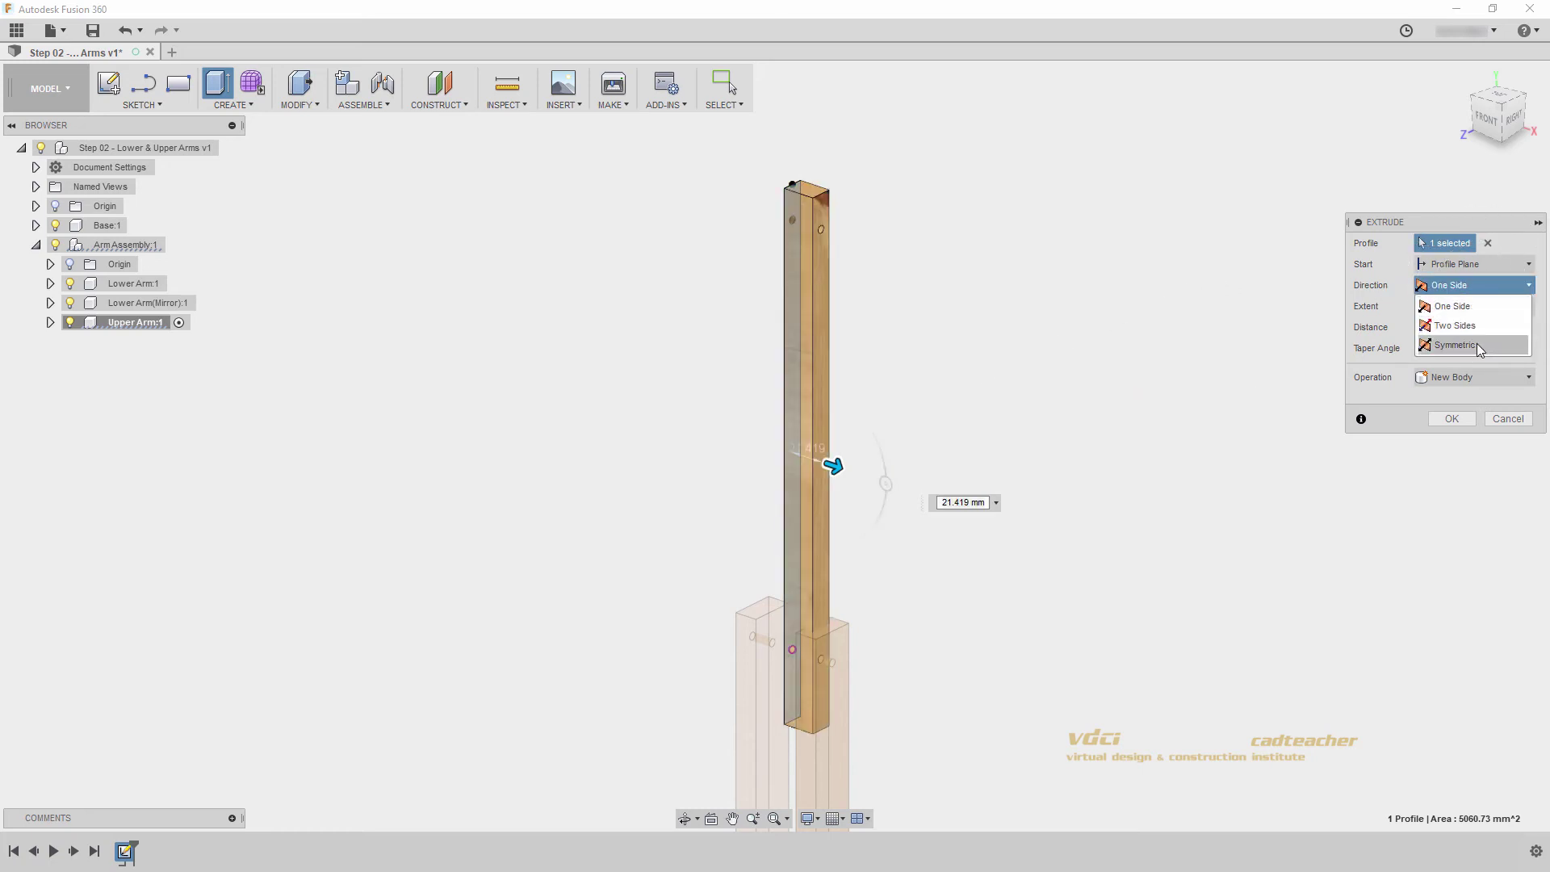
click(1457, 345)
mouse_move(832, 466)
mouse_down()
mouse_move(859, 487)
mouse_move(1045, 522)
mouse_move(832, 461)
mouse_up()
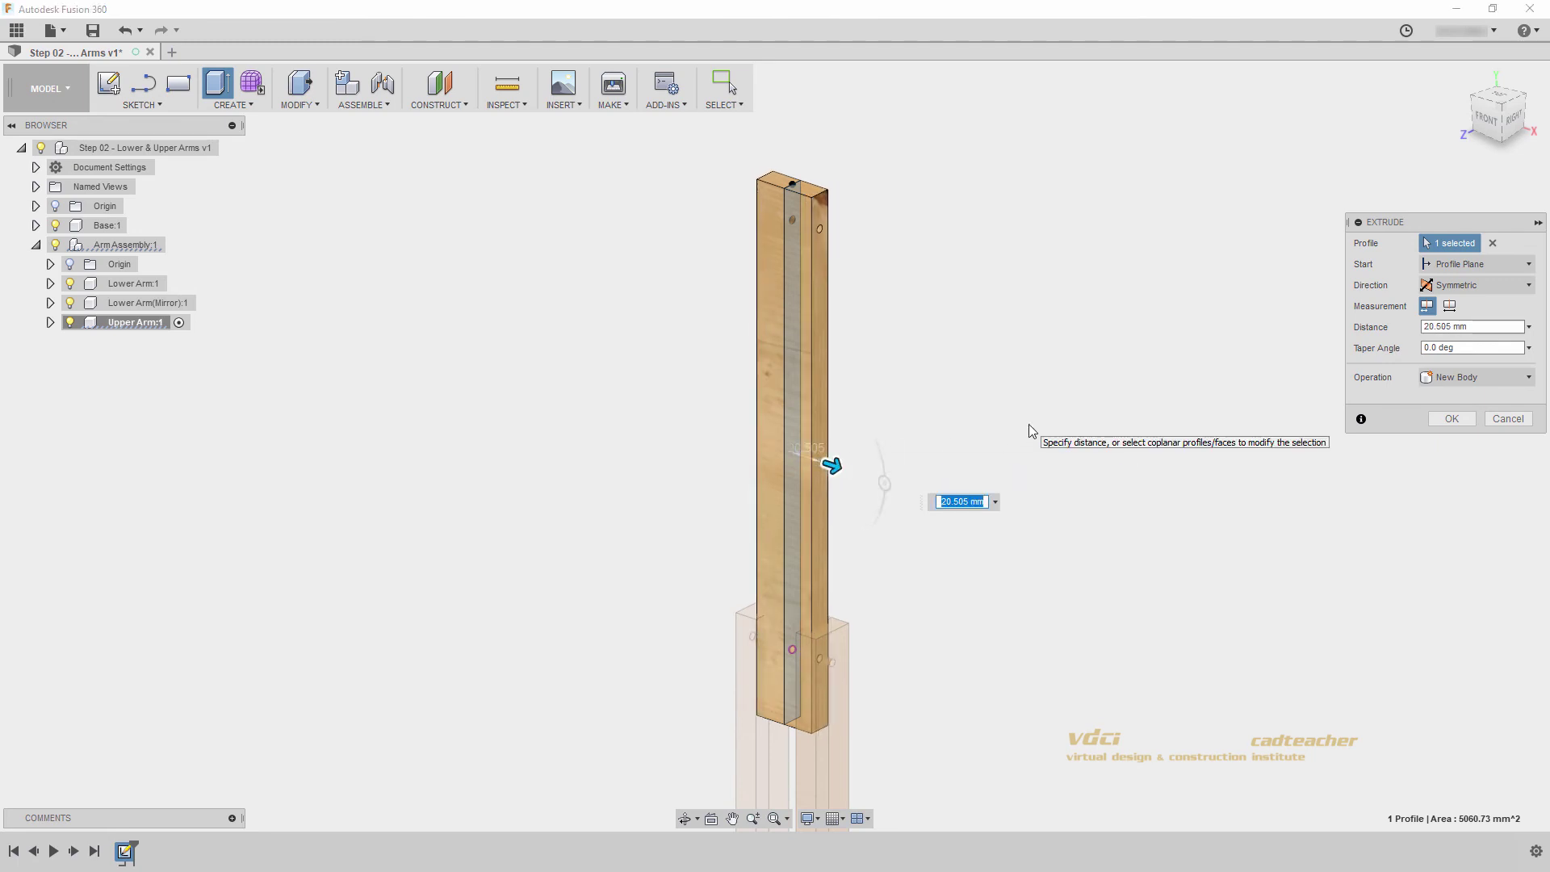
text(w/2)
key(Return)
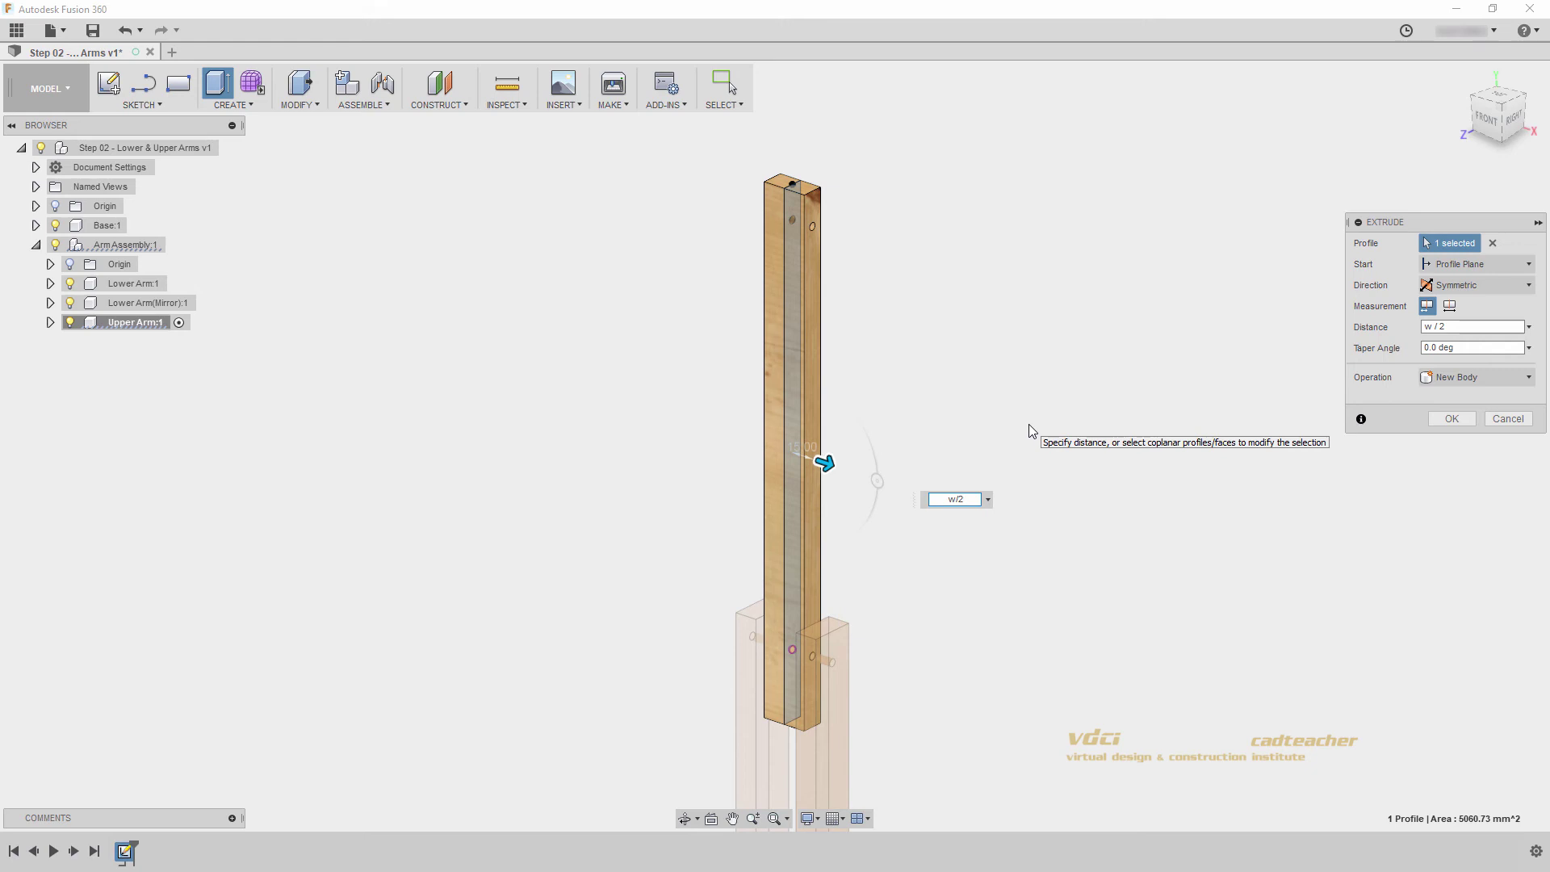
key(Return)
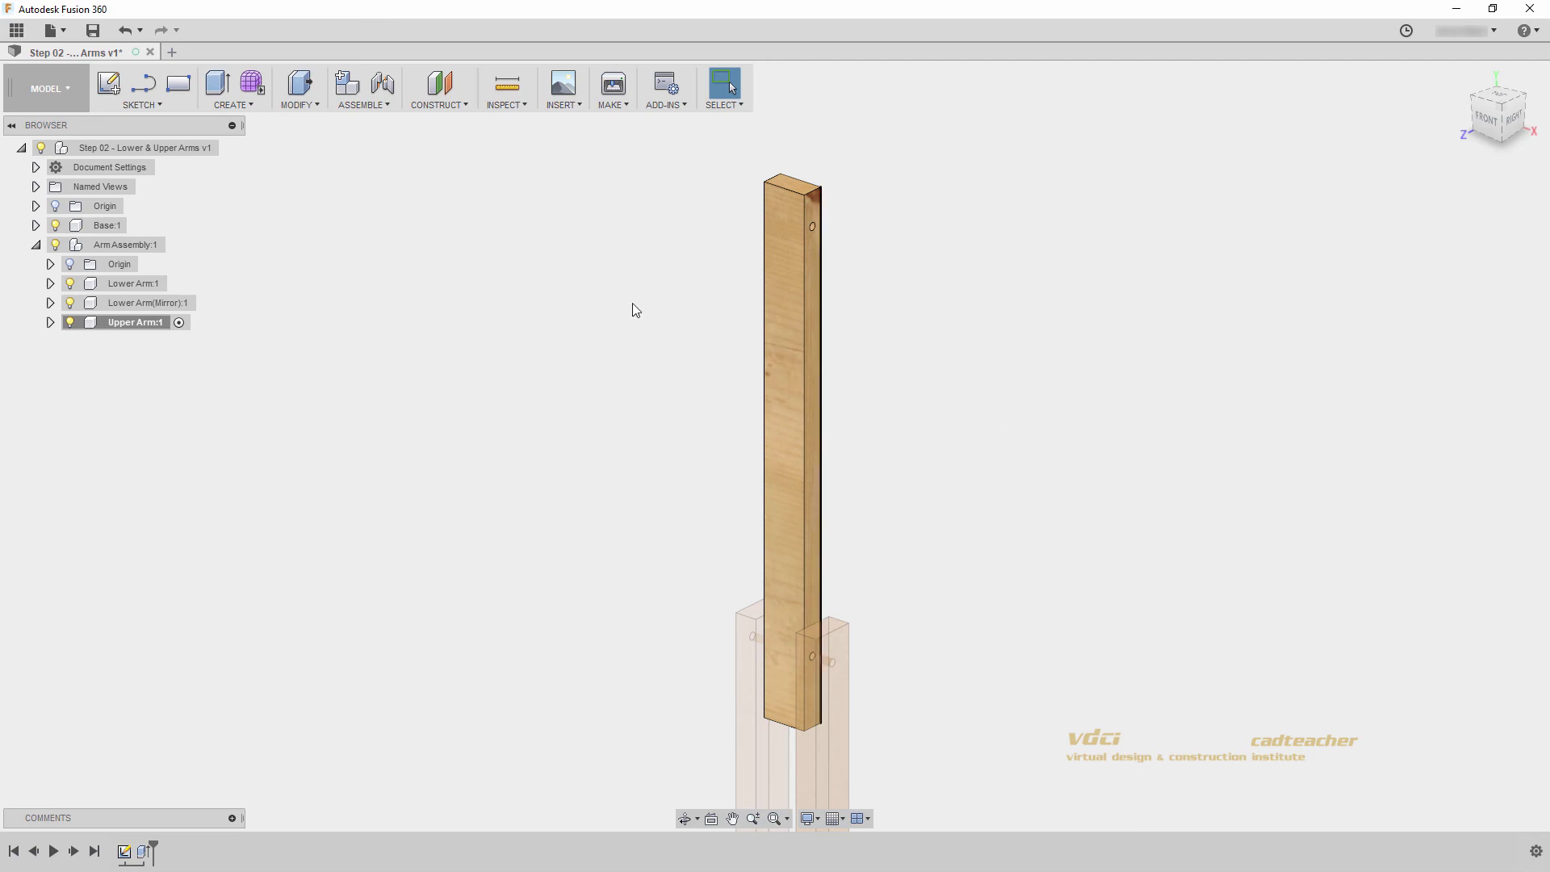
- Activate the top-level component, return to the home view and save the design
click(230, 148)
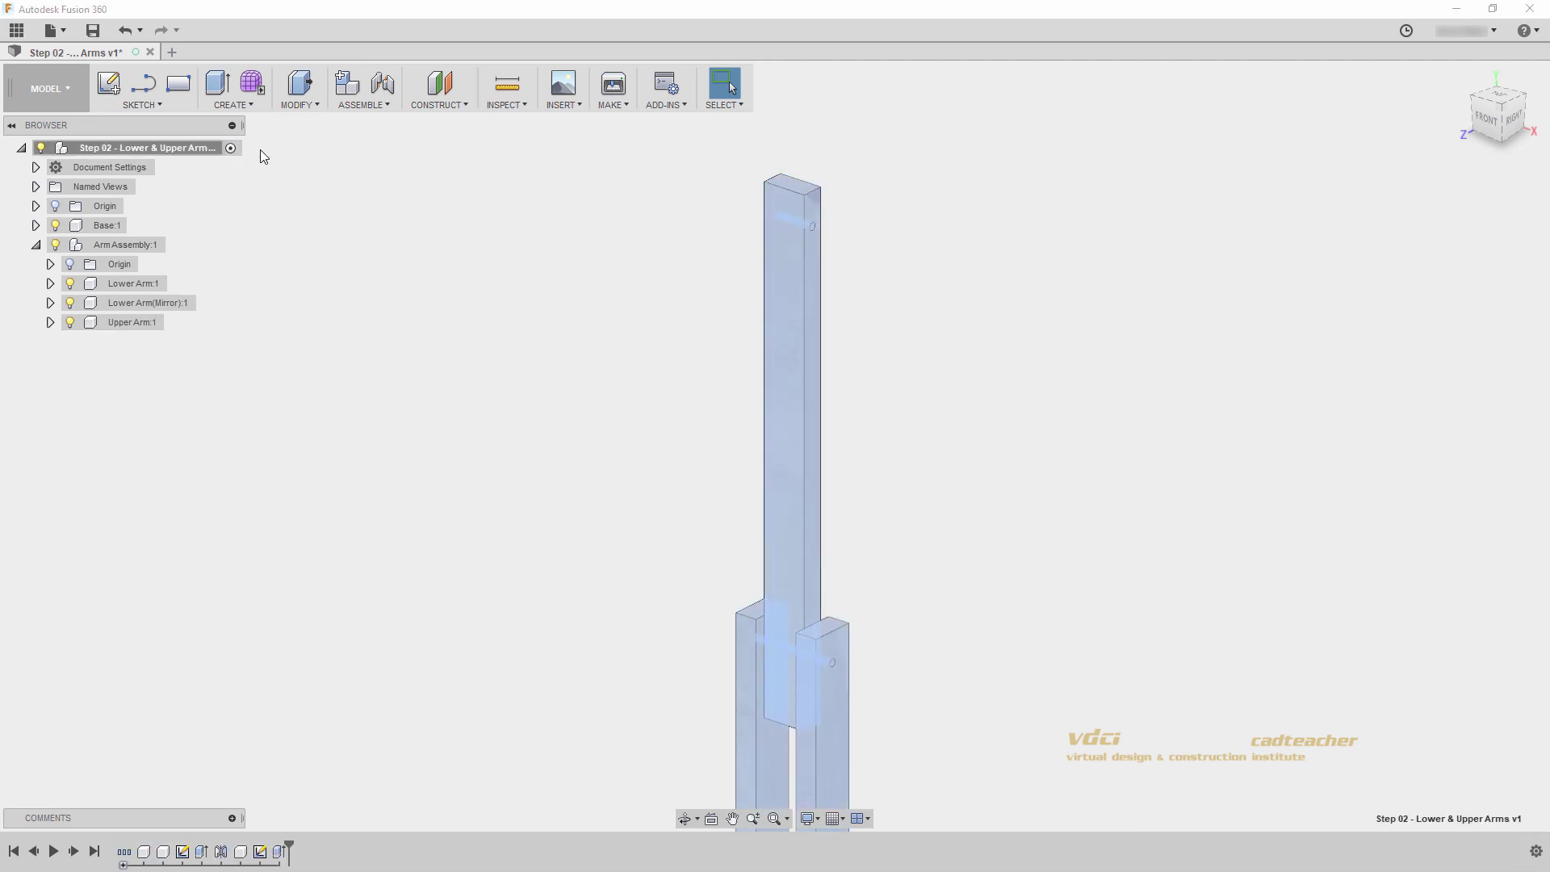
click(1465, 75)
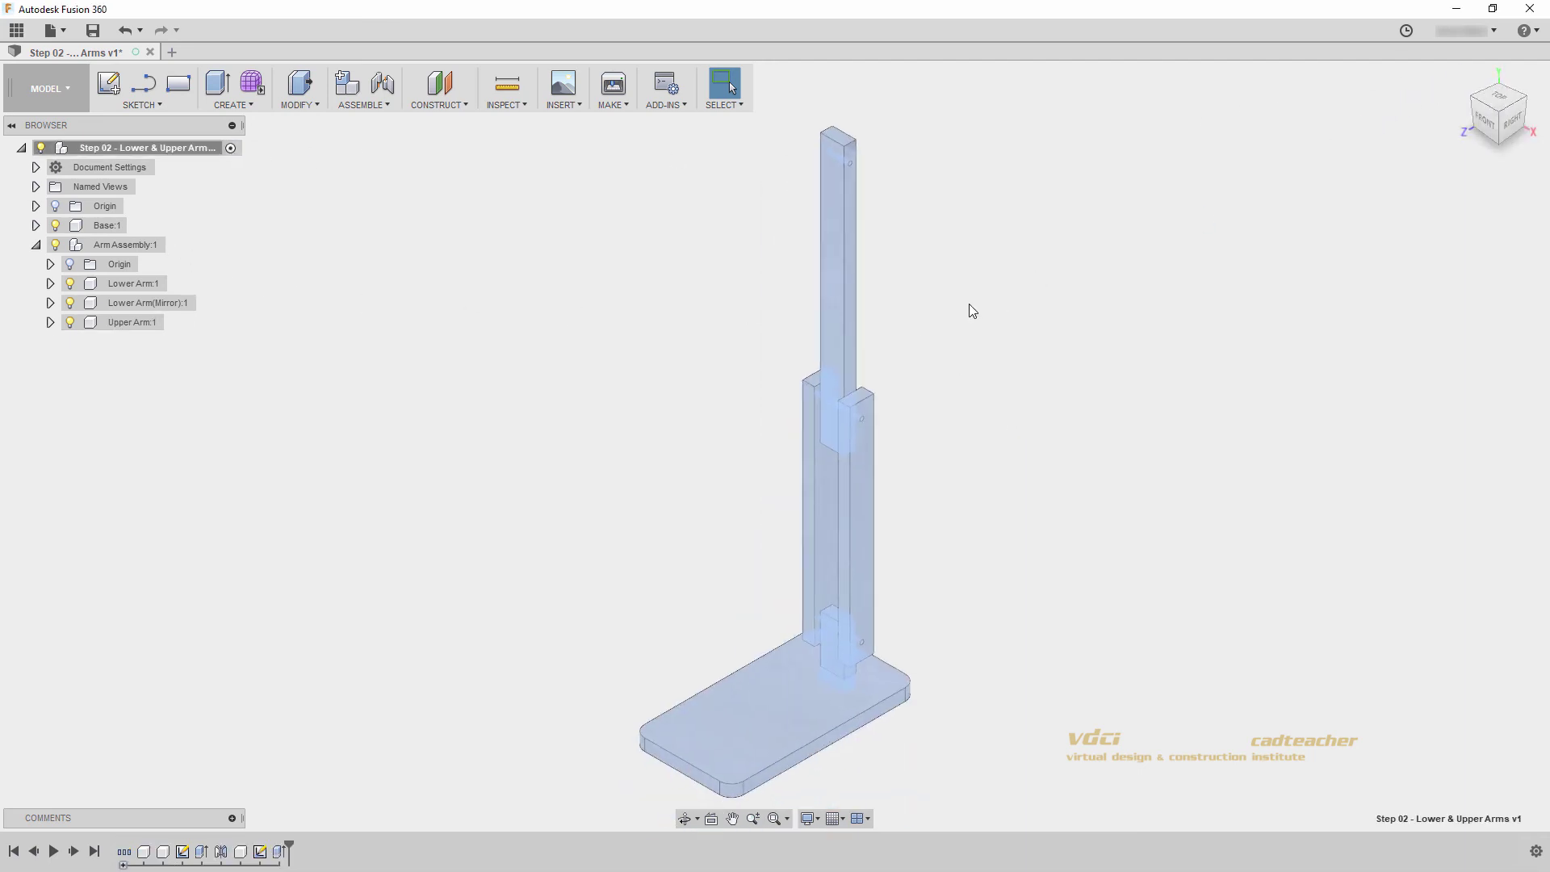
key(ctrl+s)
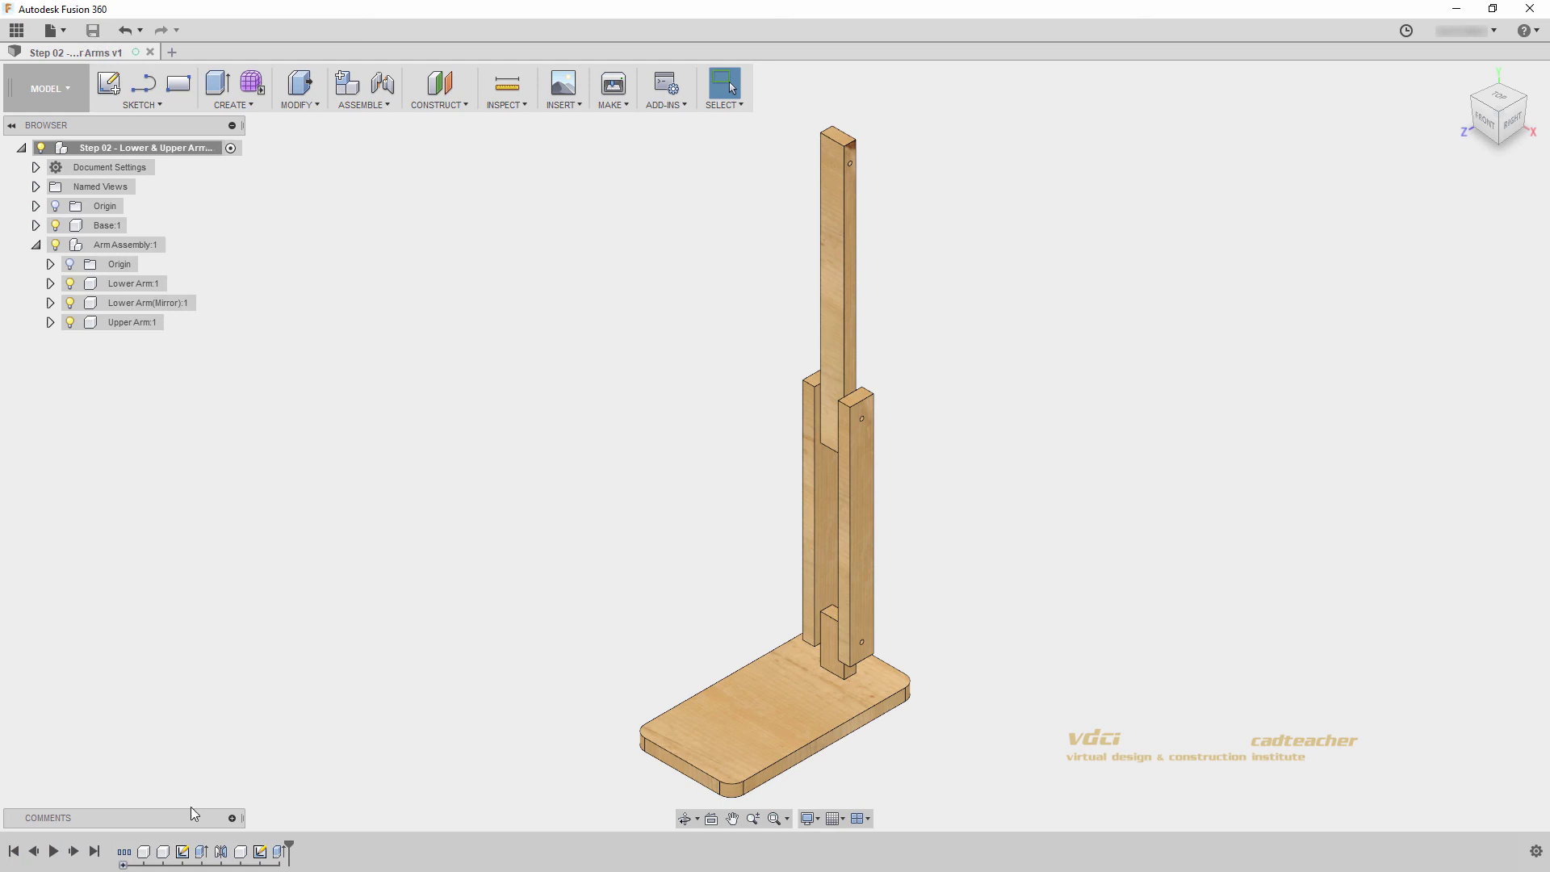
- Group all the arm features in the timeline, and save the design with the Arm Assembly's contents collapsed in the browser
click(144, 851)
shift+click(278, 852)
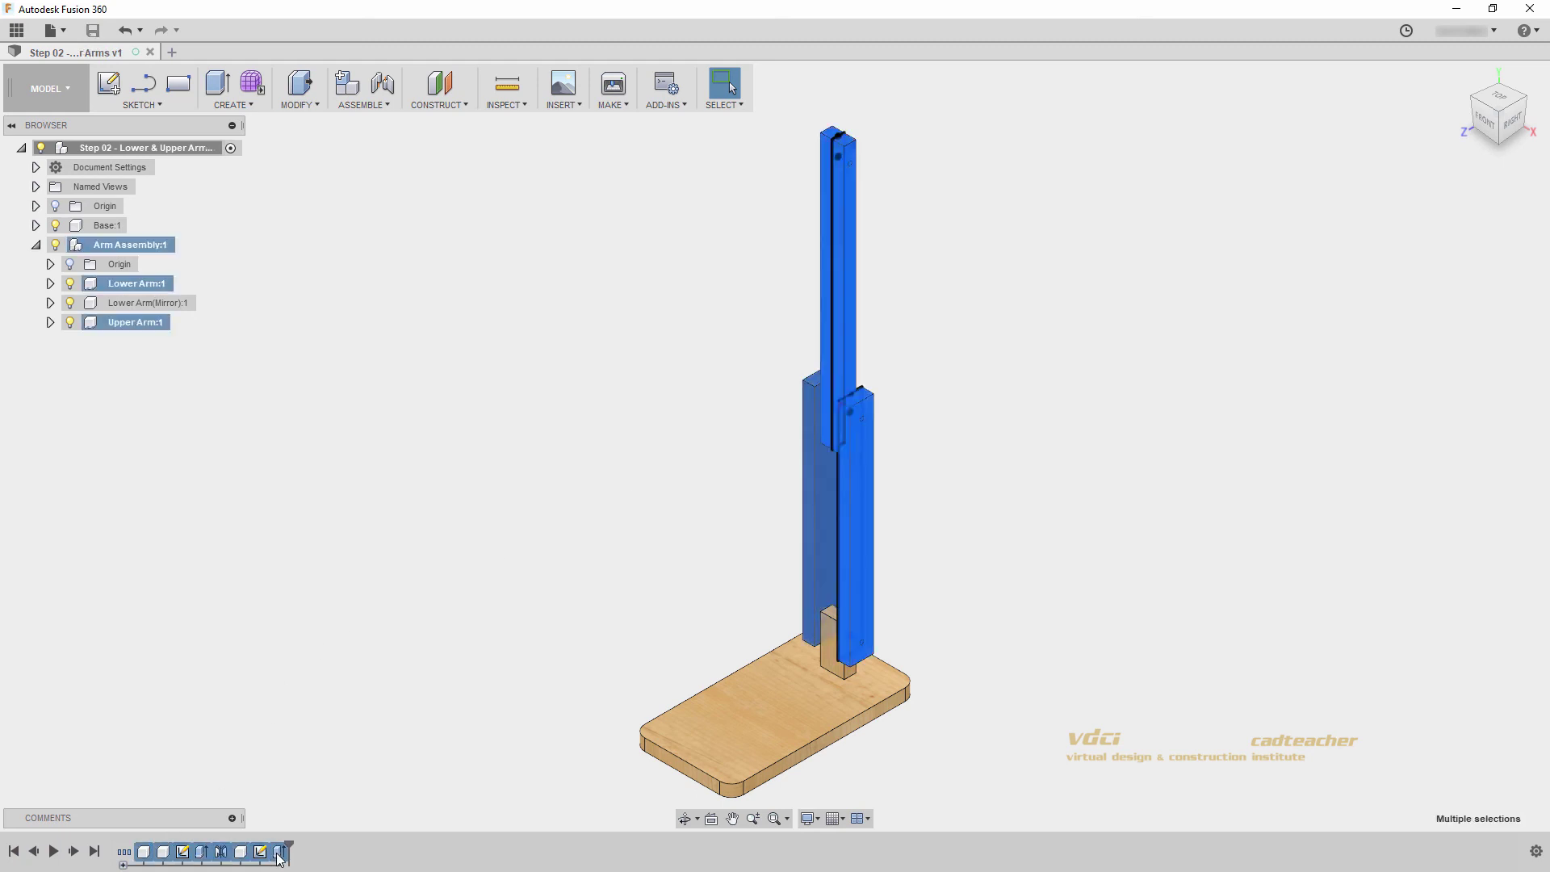
right_click(280, 852)
click(324, 794)
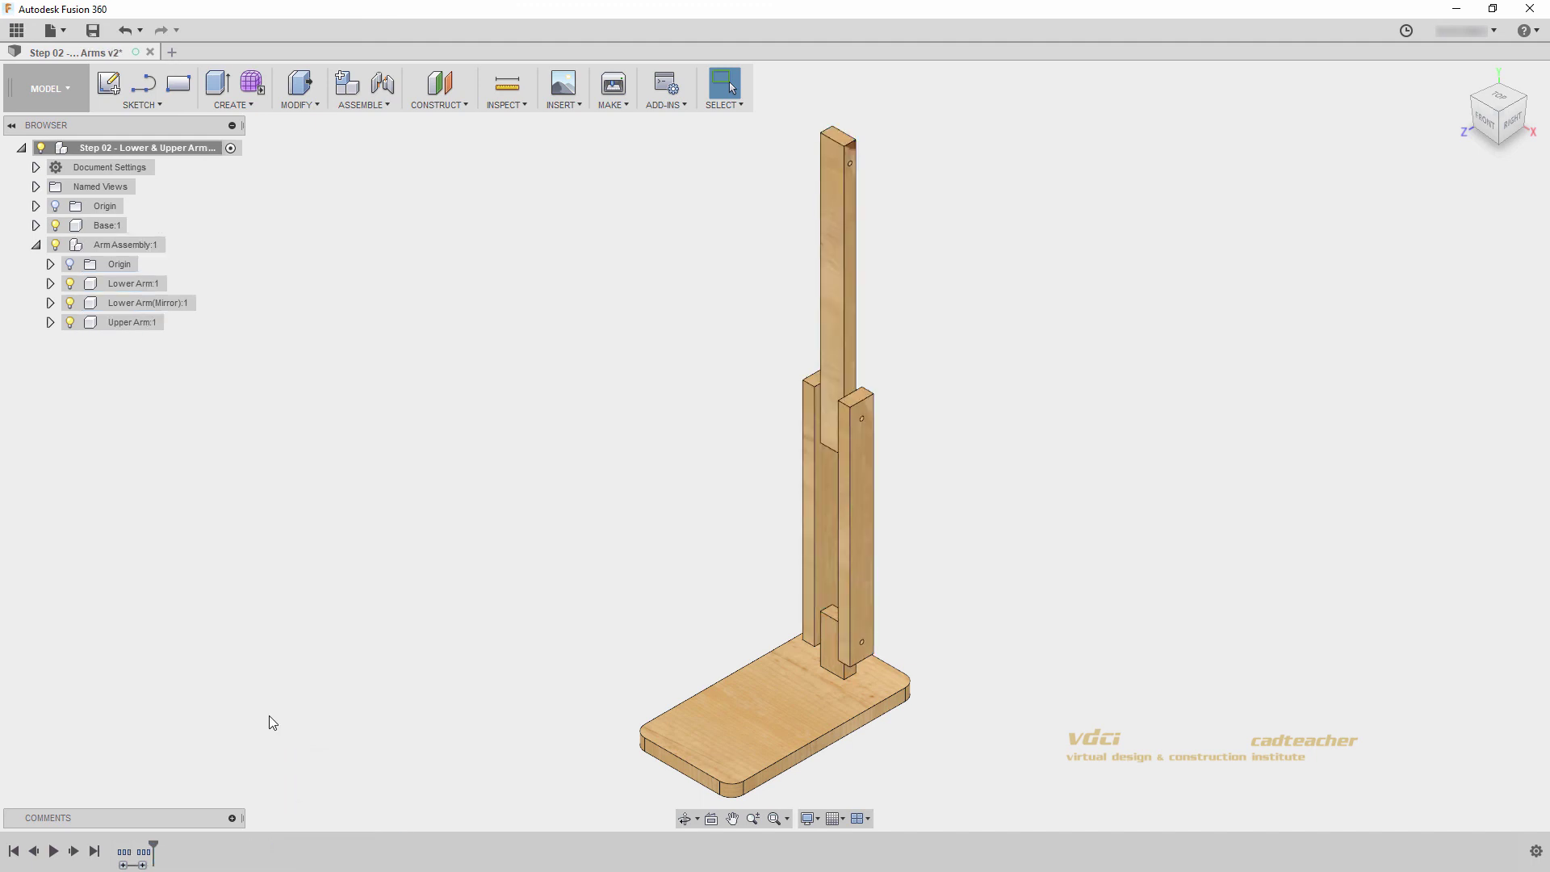
click(38, 243)
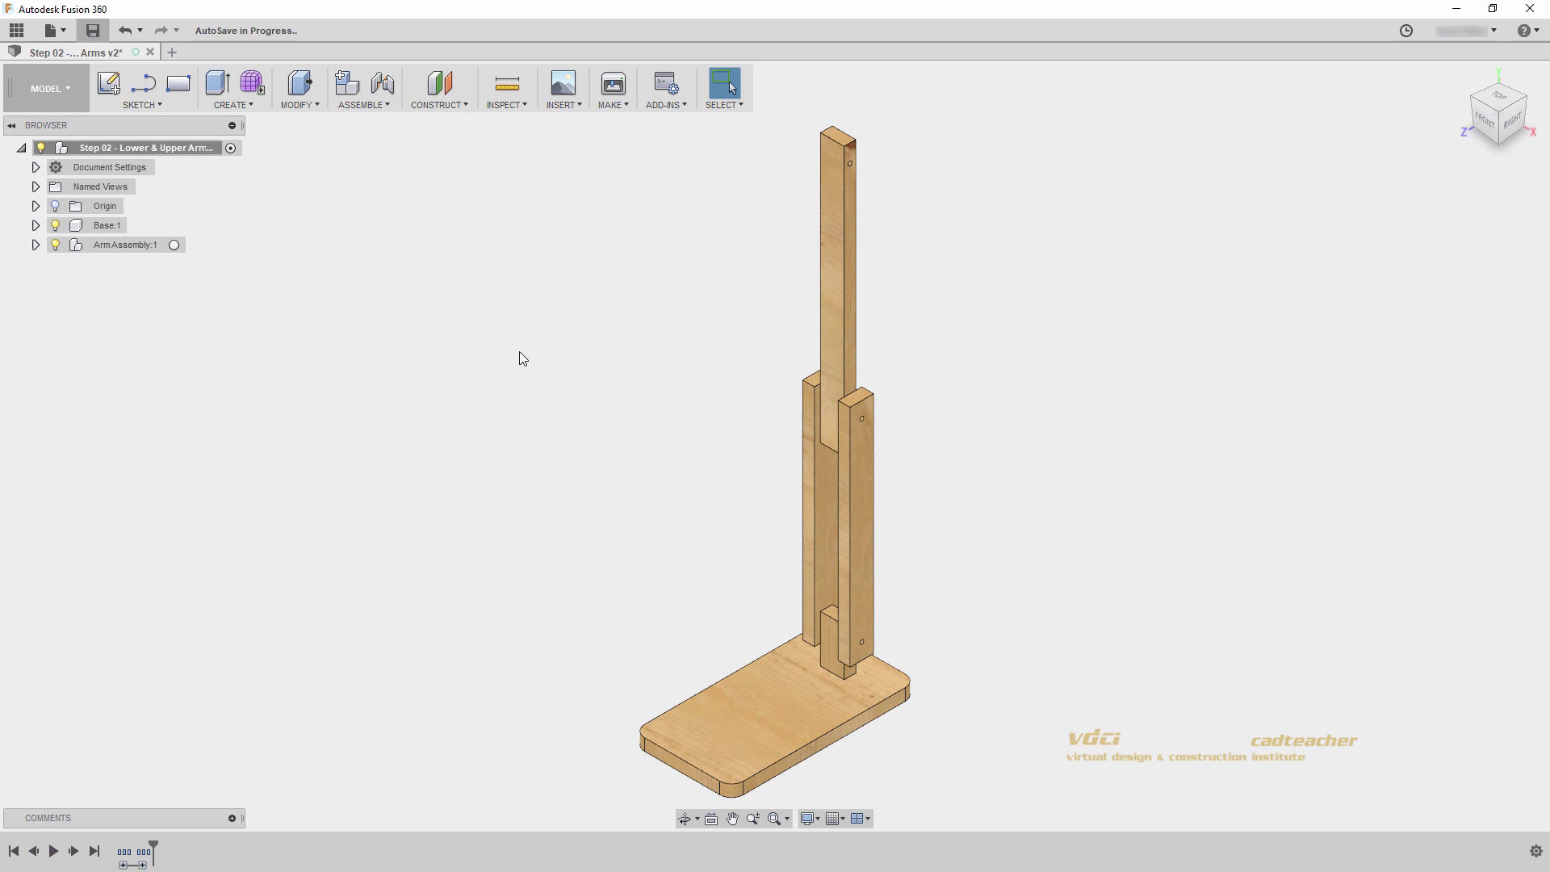
click(743, 452)
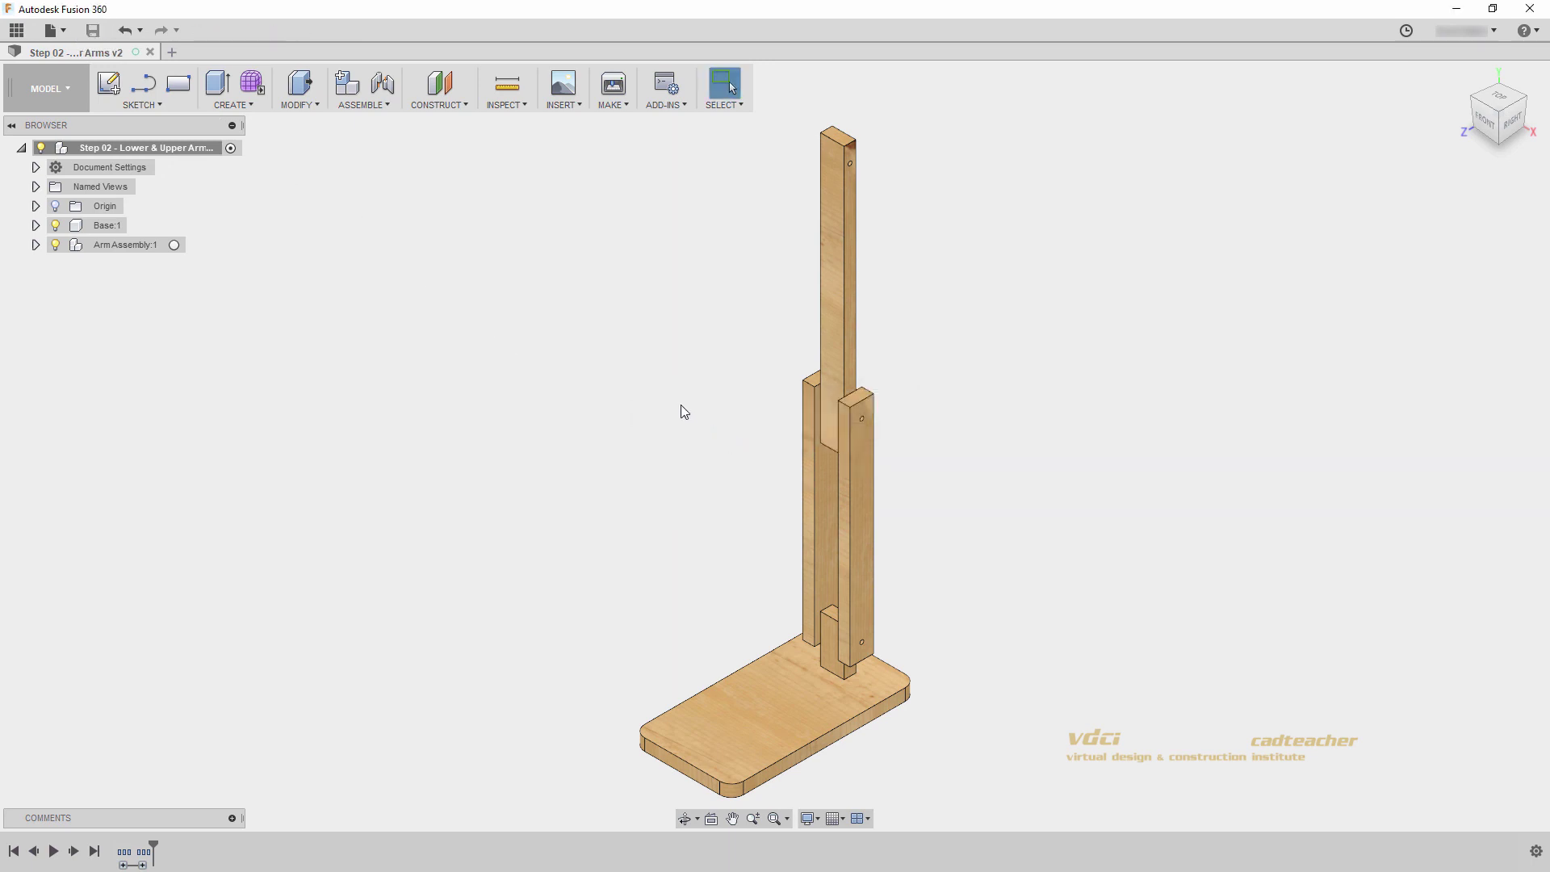